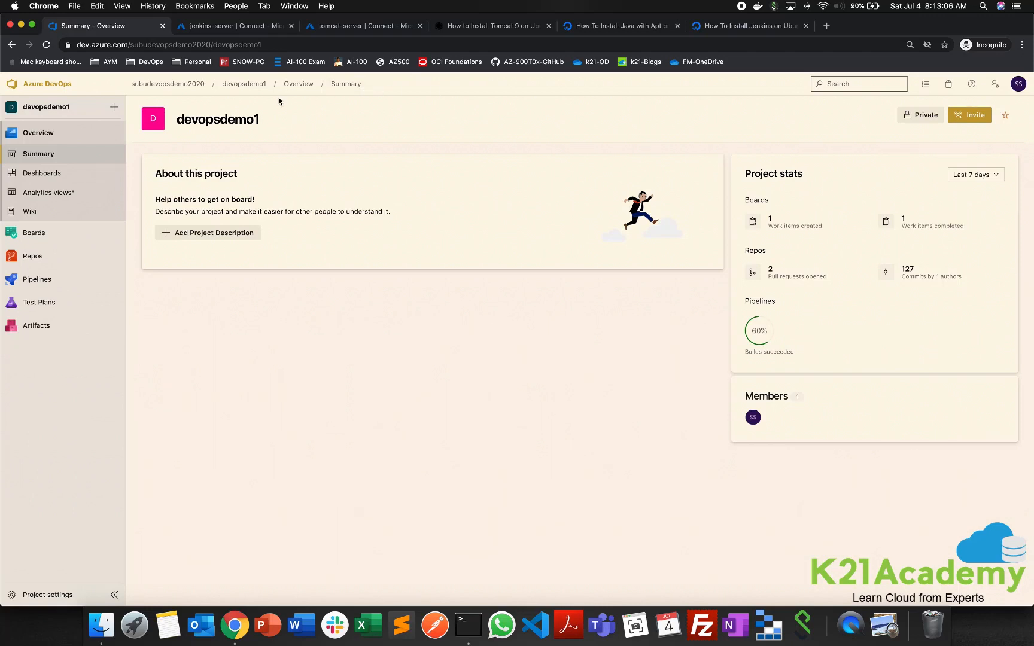
- Go to the Azure portal home page, dismiss a notification and close the notifications
click(238, 27)
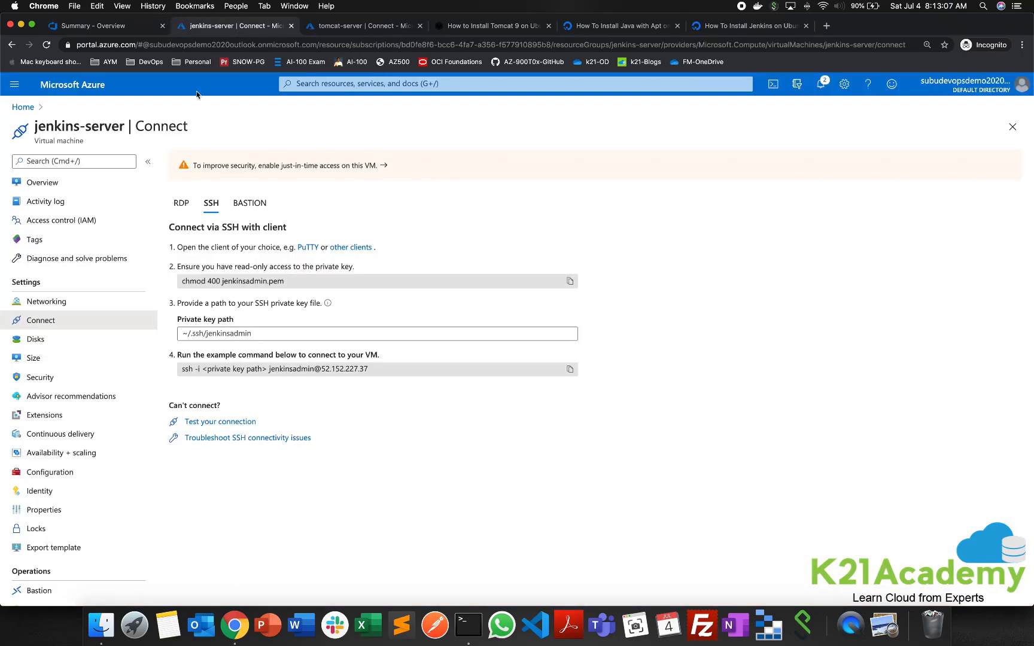
click(23, 107)
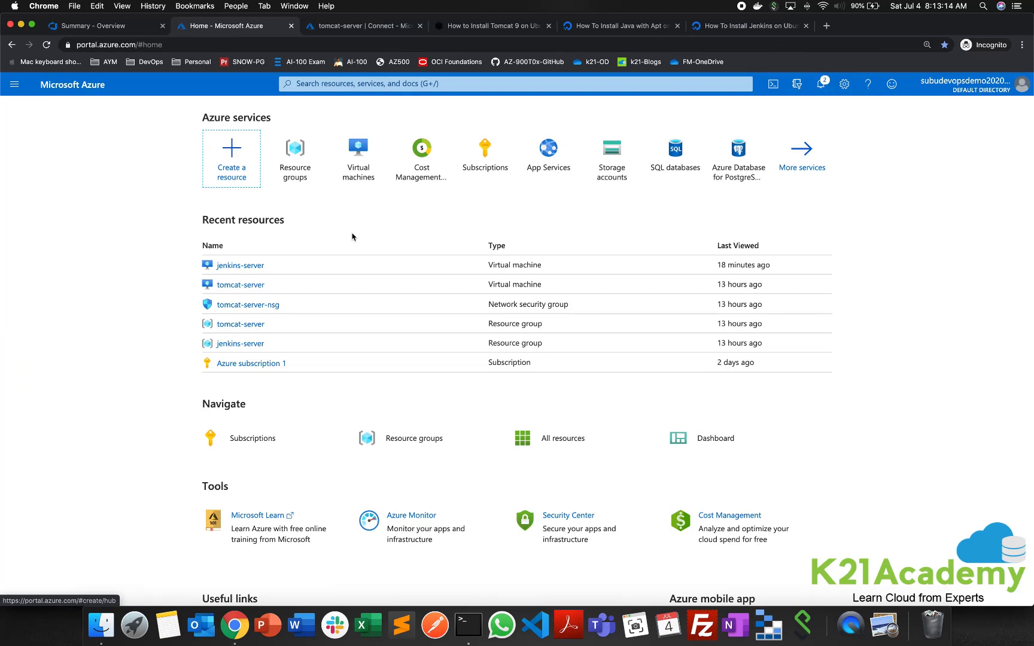
click(821, 85)
click(1019, 170)
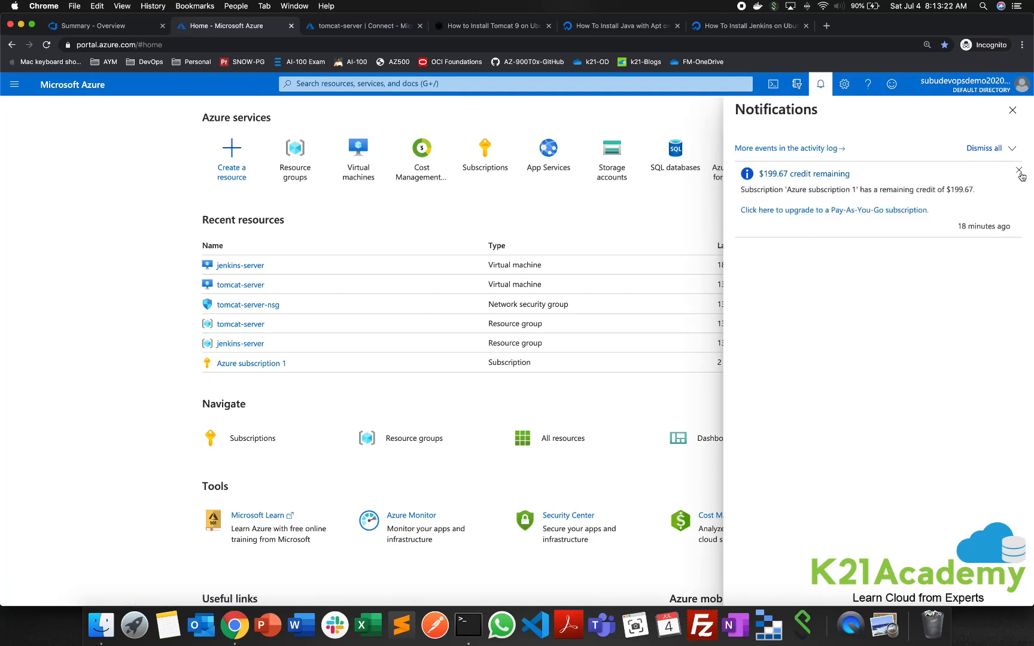
click(1011, 112)
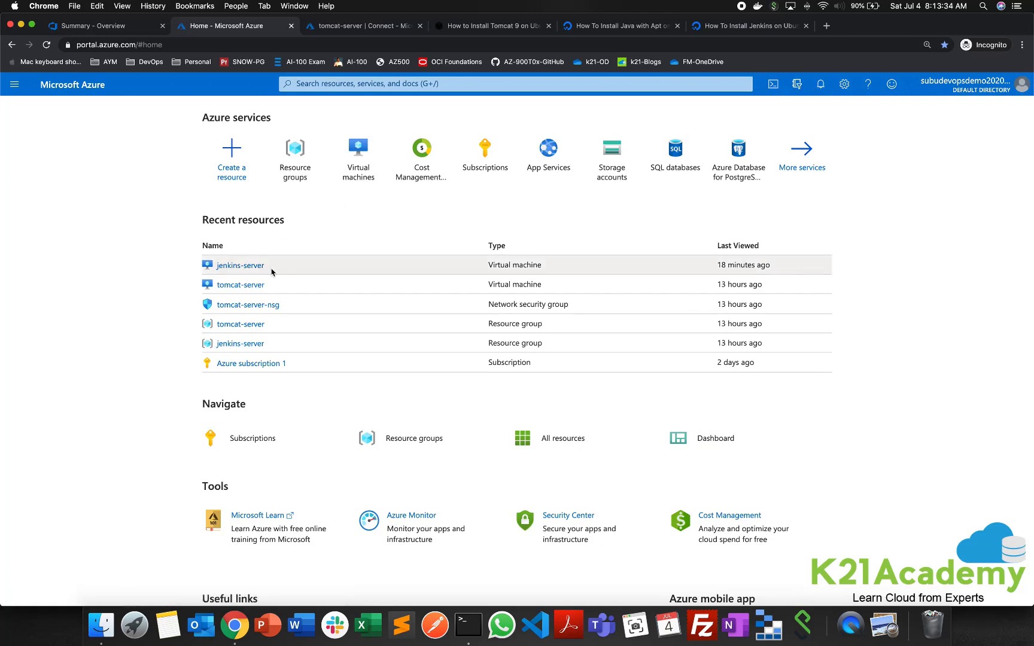
- Open the jenkins-server virtual machine from its resource group and examine its operating system
click(299, 155)
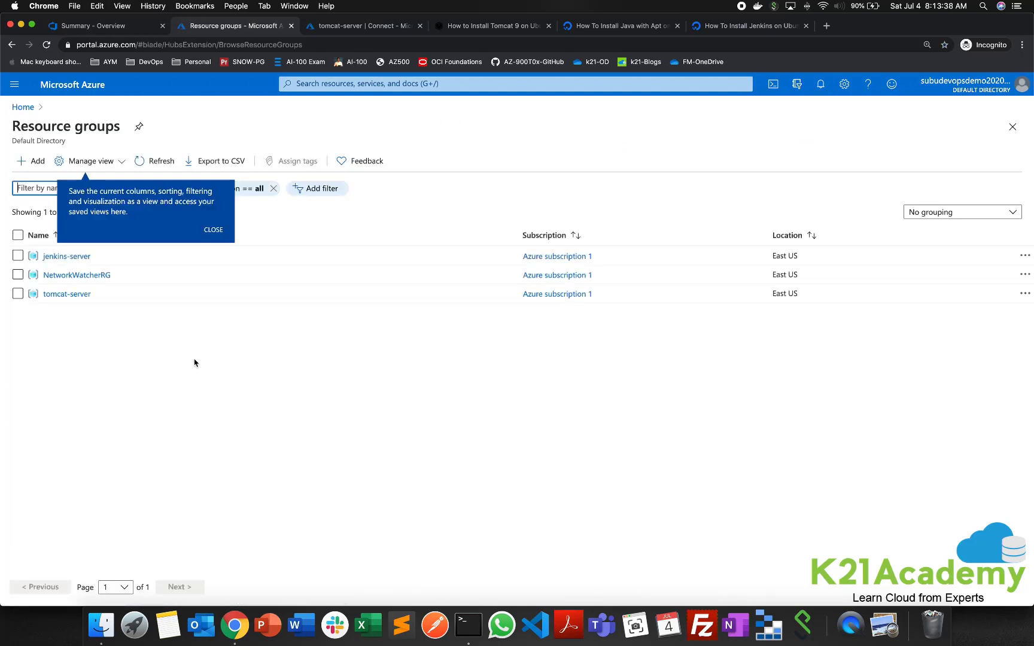
click(81, 257)
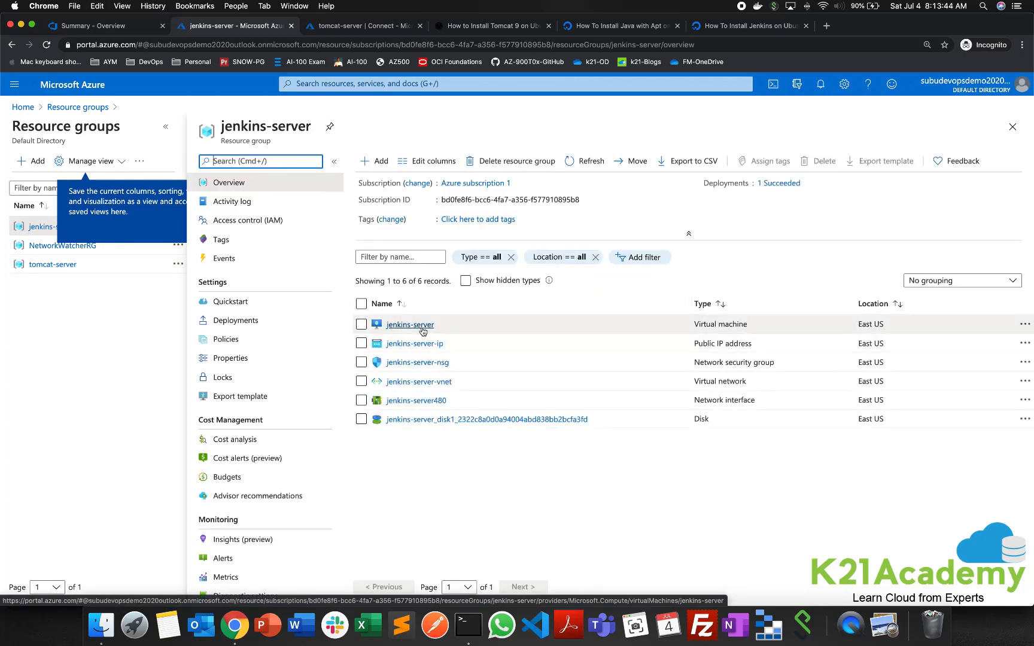
click(412, 325)
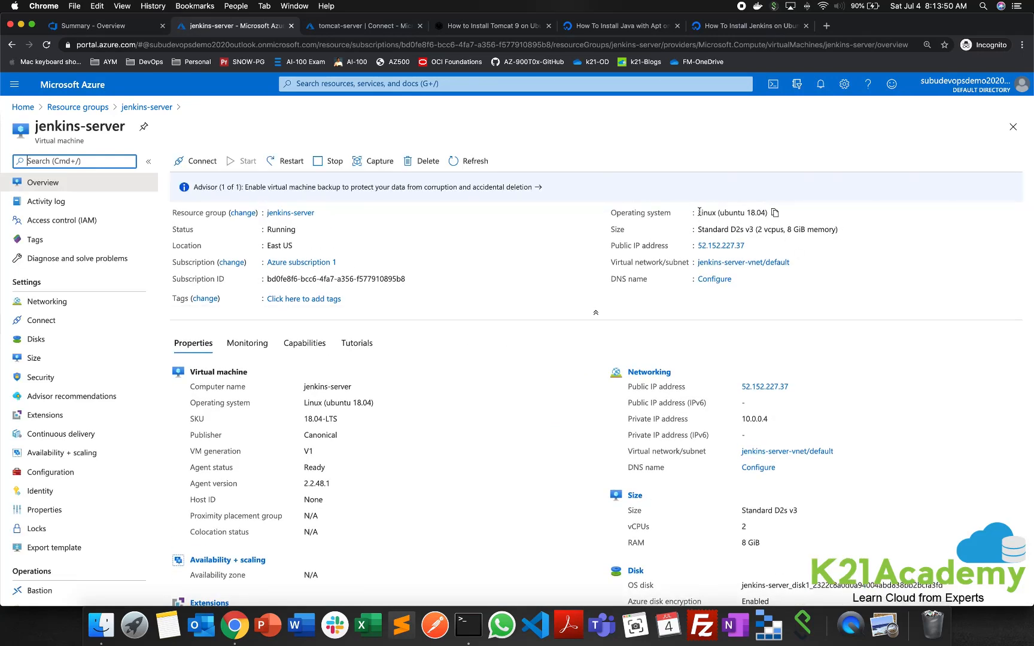
drag(697, 213, 772, 212)
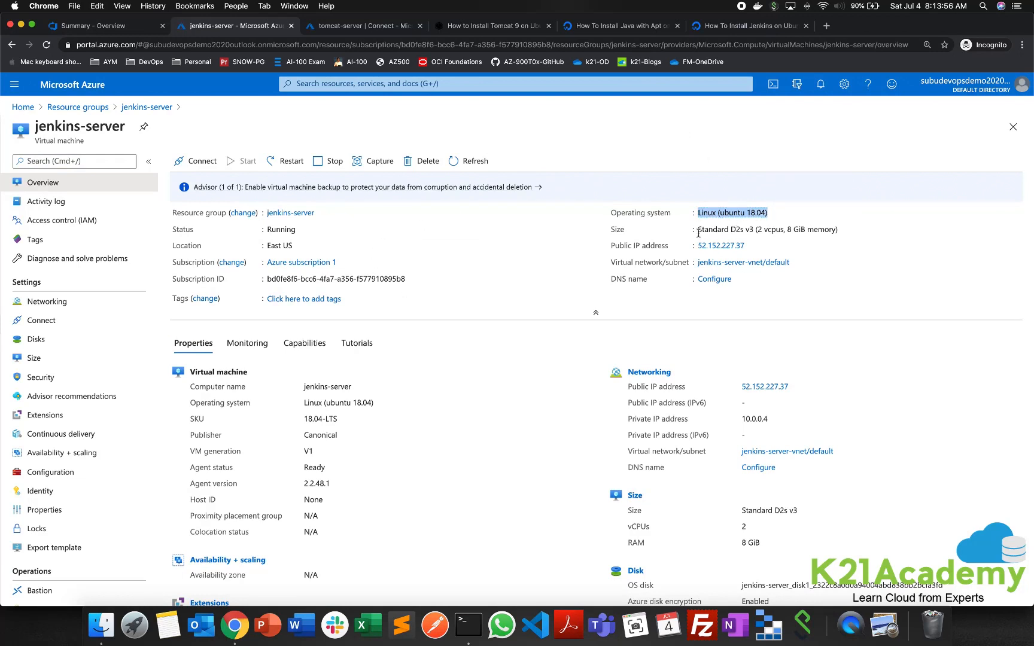
- Return to the resource groups and open the tomcat-server virtual machine's overview from its resource group
click(89, 108)
click(67, 295)
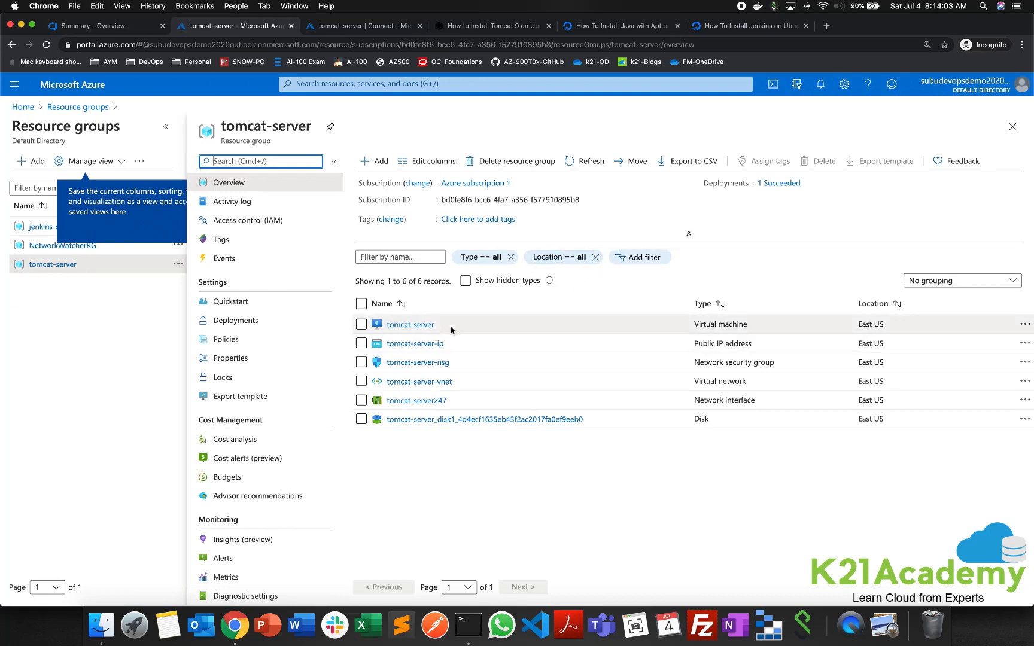
click(419, 325)
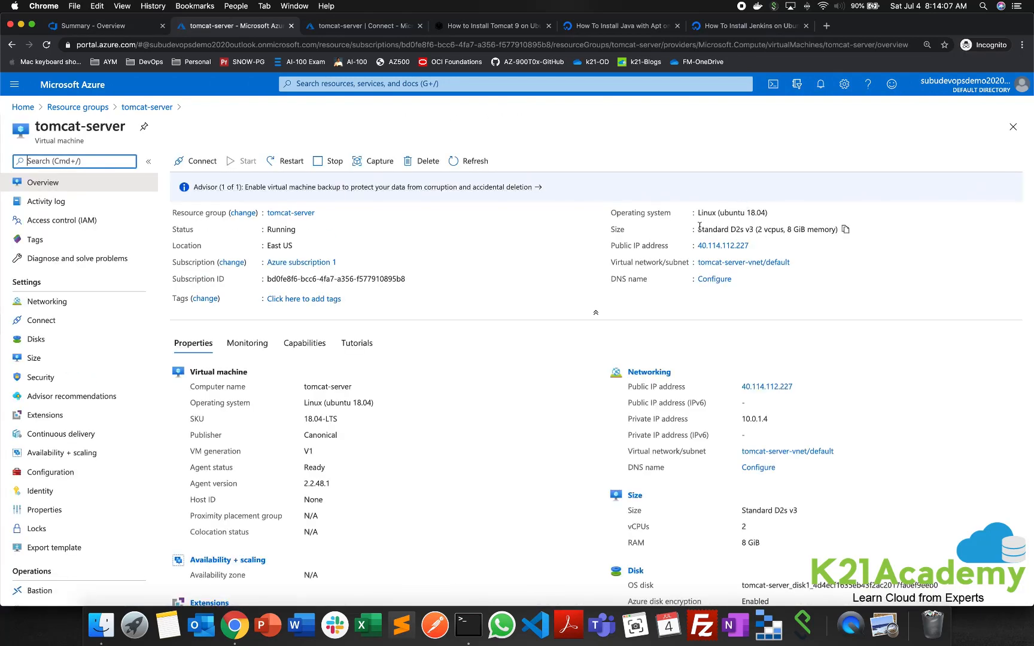
click(314, 130)
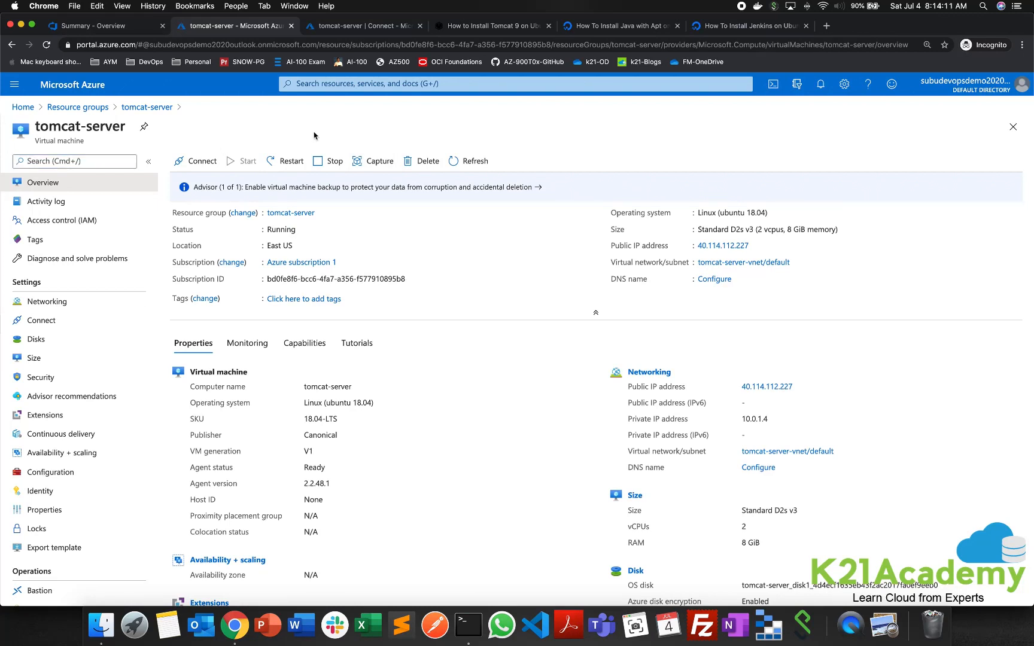
- Show the SSH connection instructions for the tomcat-server virtual machine and check the private key path setting
click(203, 162)
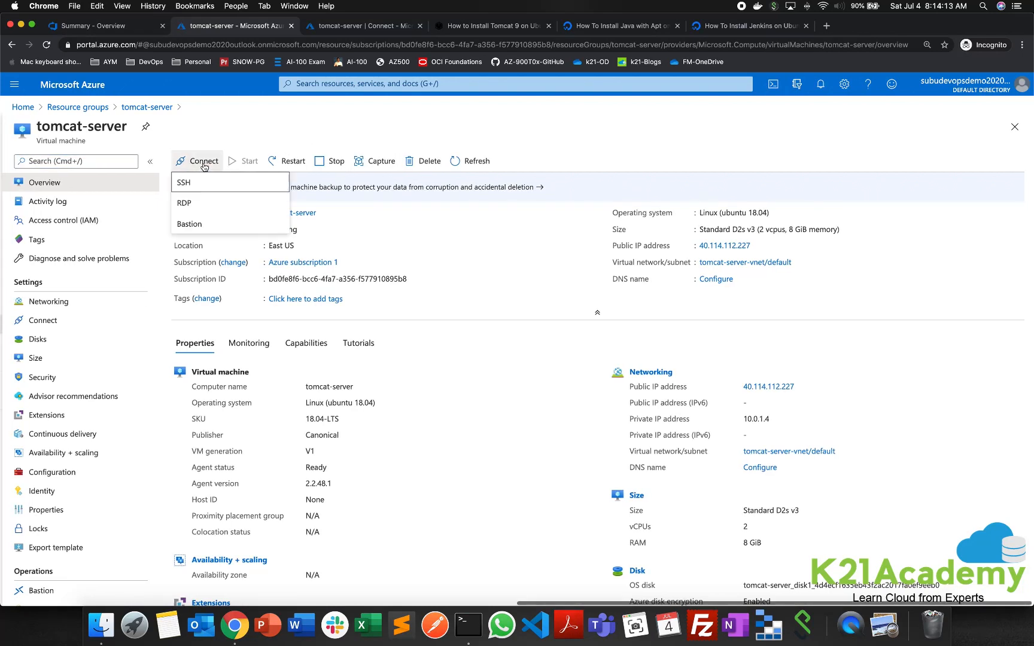
click(206, 184)
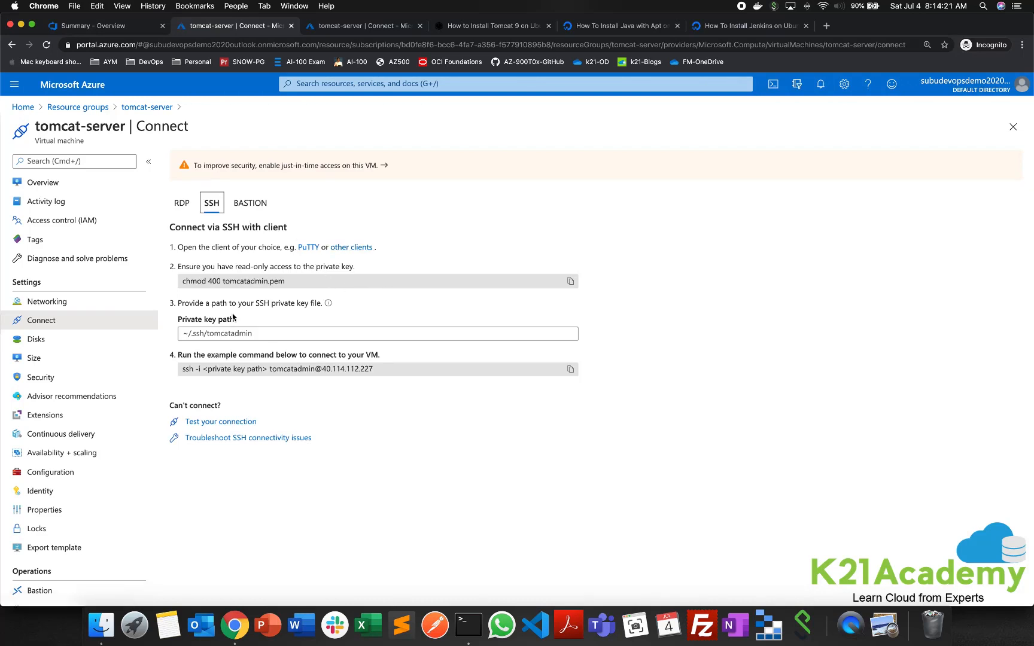
click(186, 334)
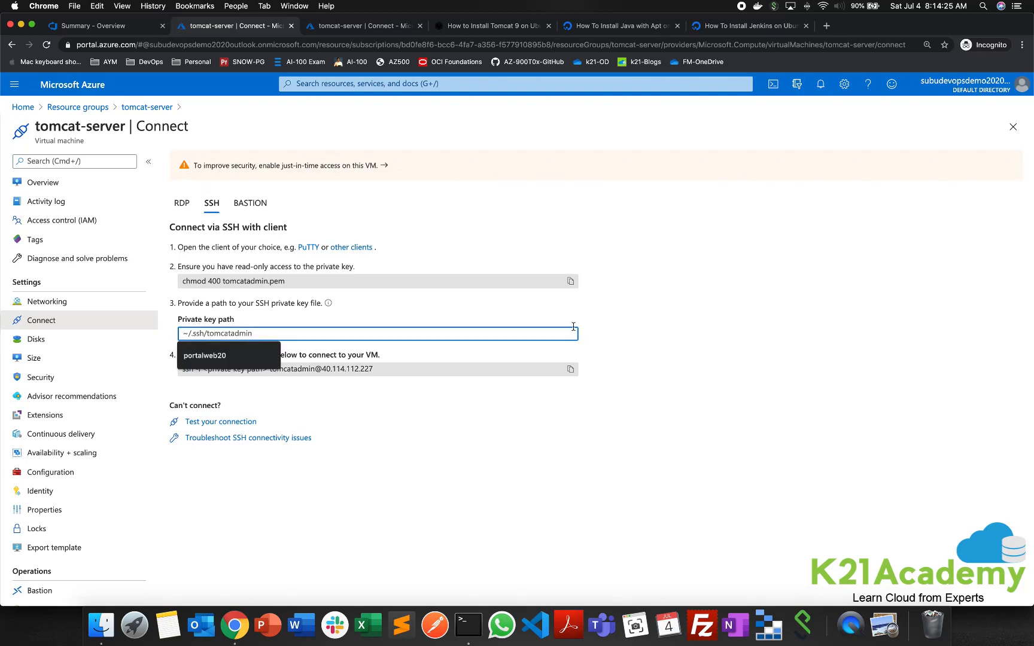
click(652, 349)
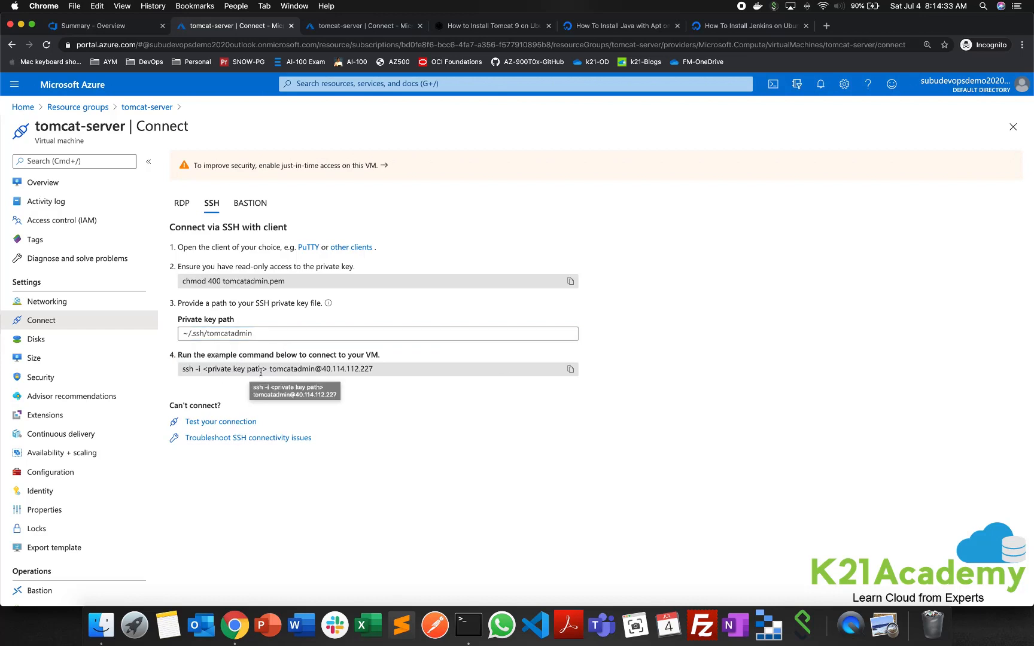
click(281, 370)
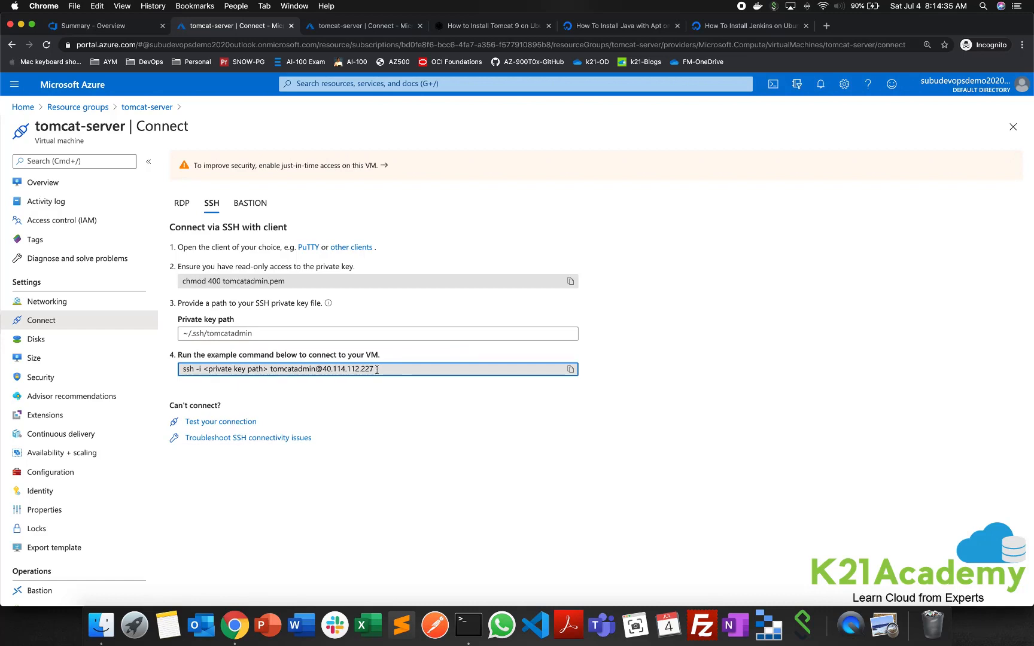
drag(377, 369, 269, 370)
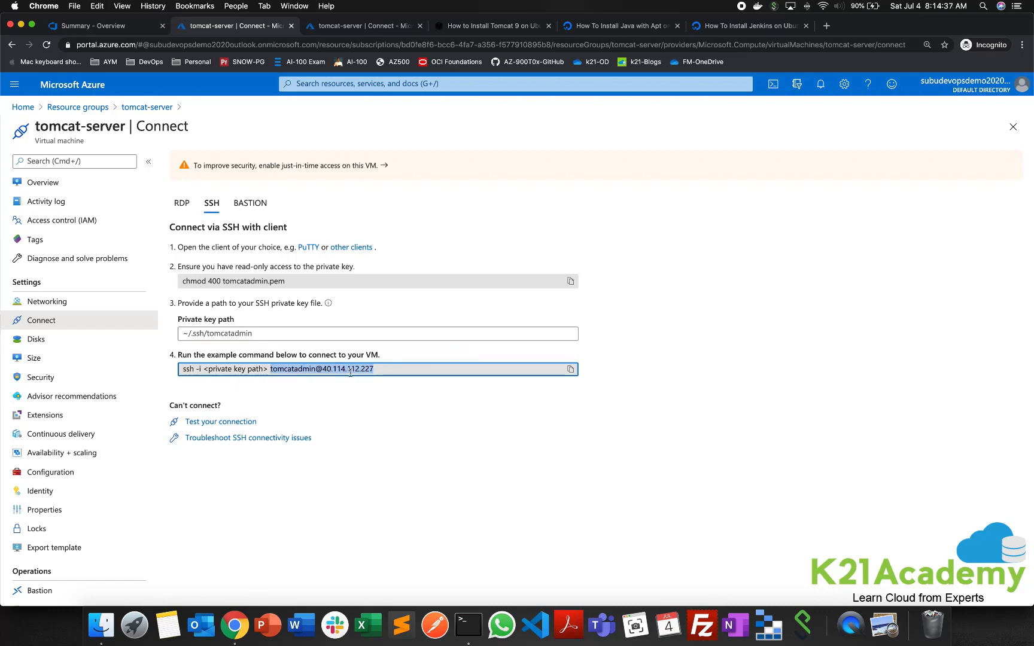
click(437, 511)
click(467, 625)
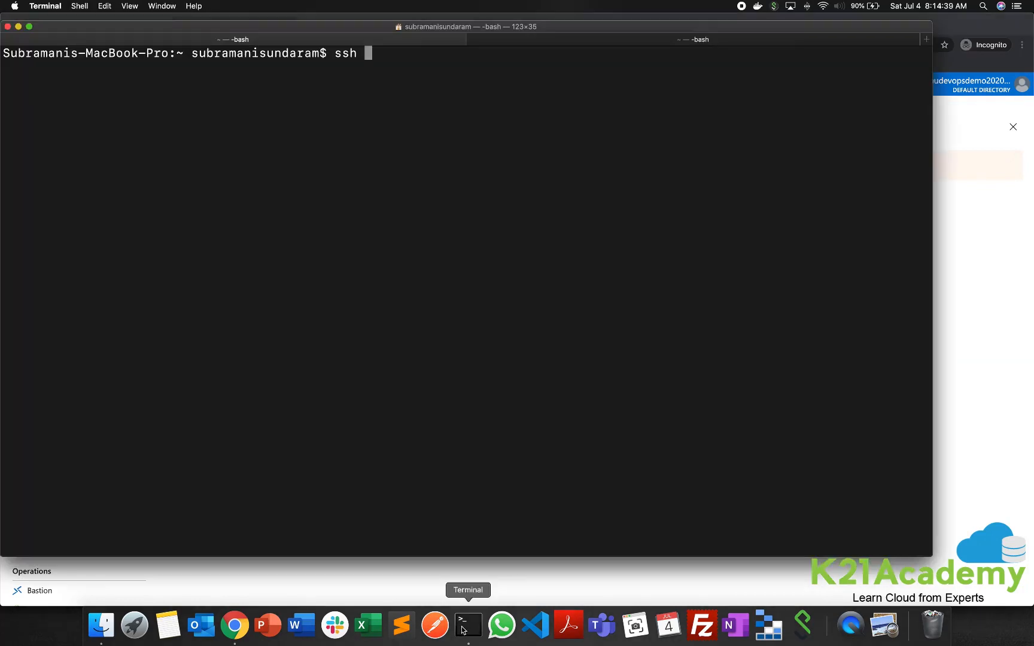
click(584, 39)
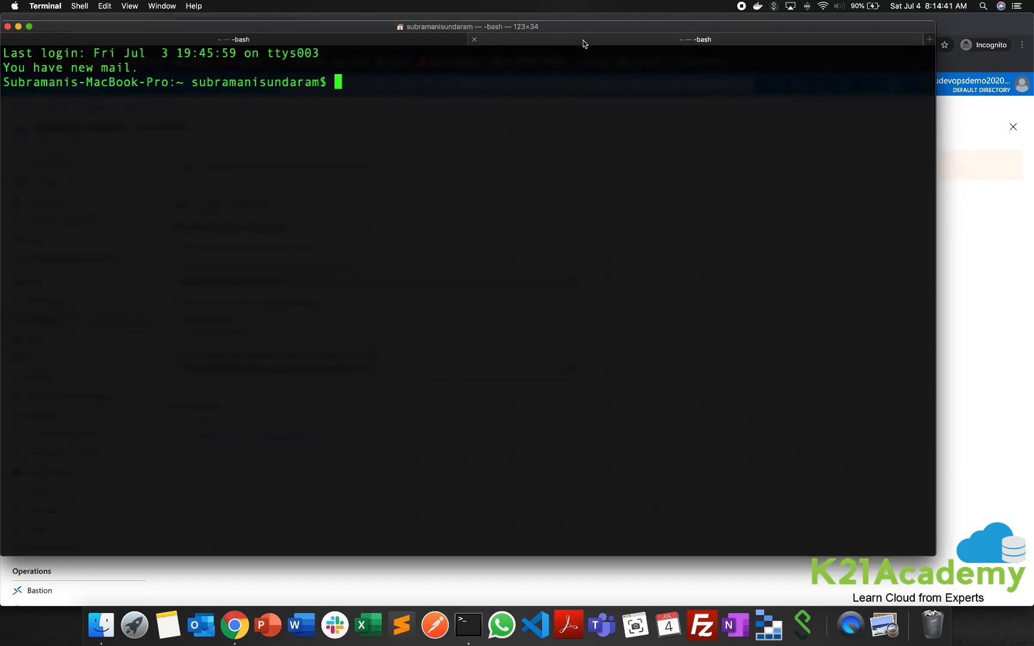
click(949, 309)
click(324, 370)
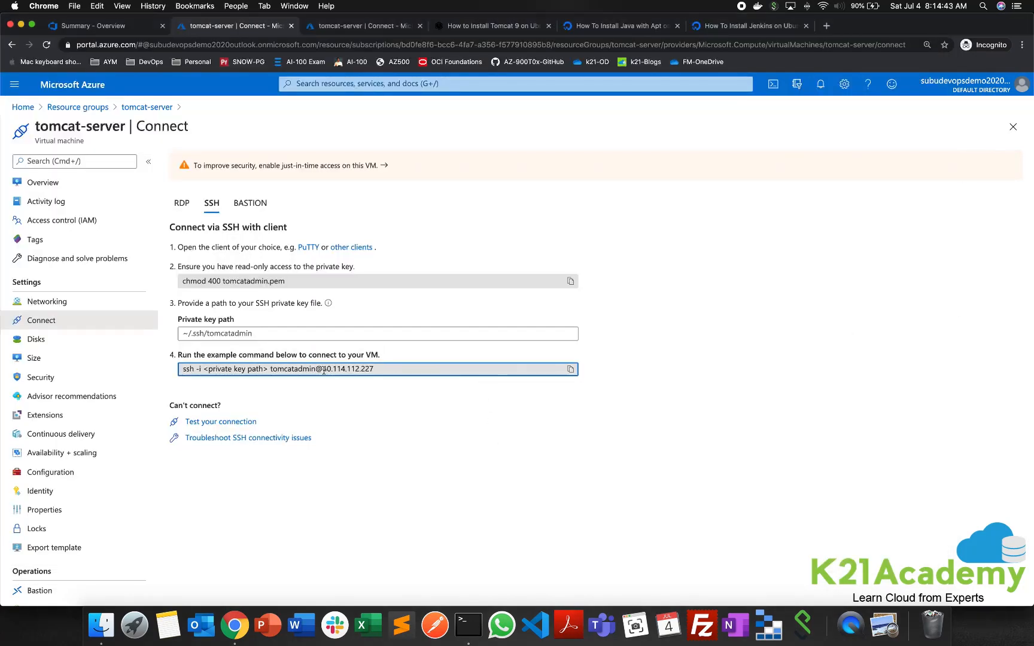
drag(270, 369, 376, 372)
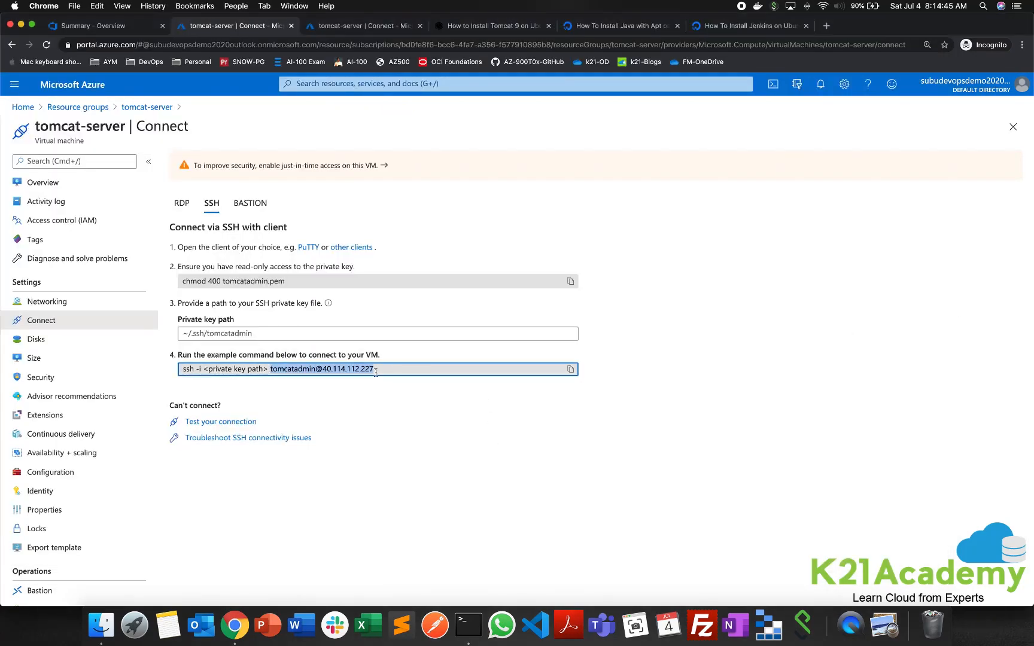
key(super+c)
key(super+Tab)
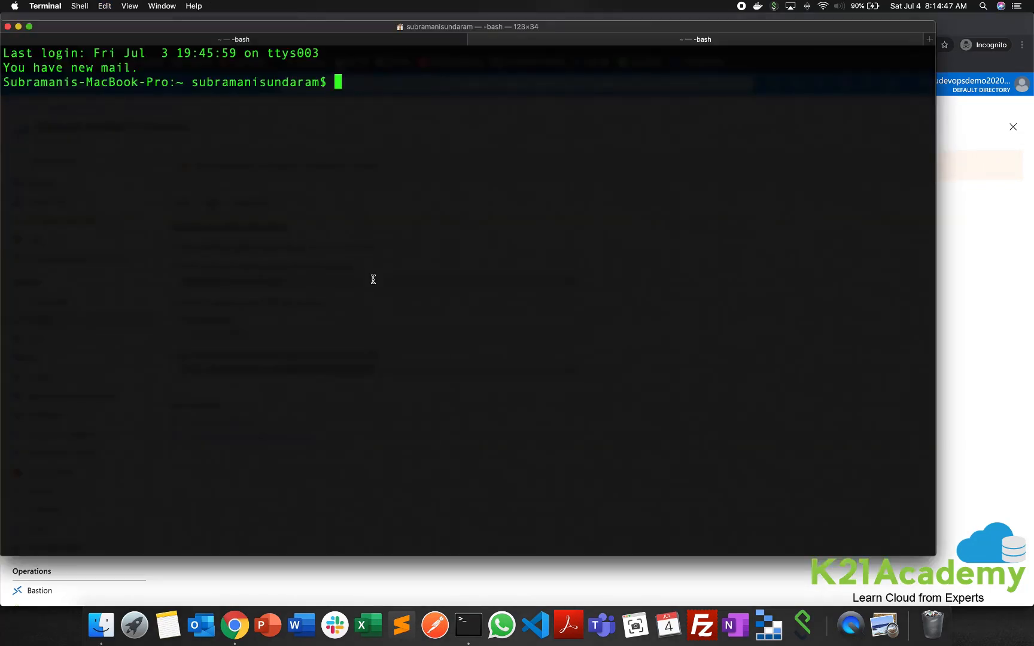
text(ssh)
key(super+v)
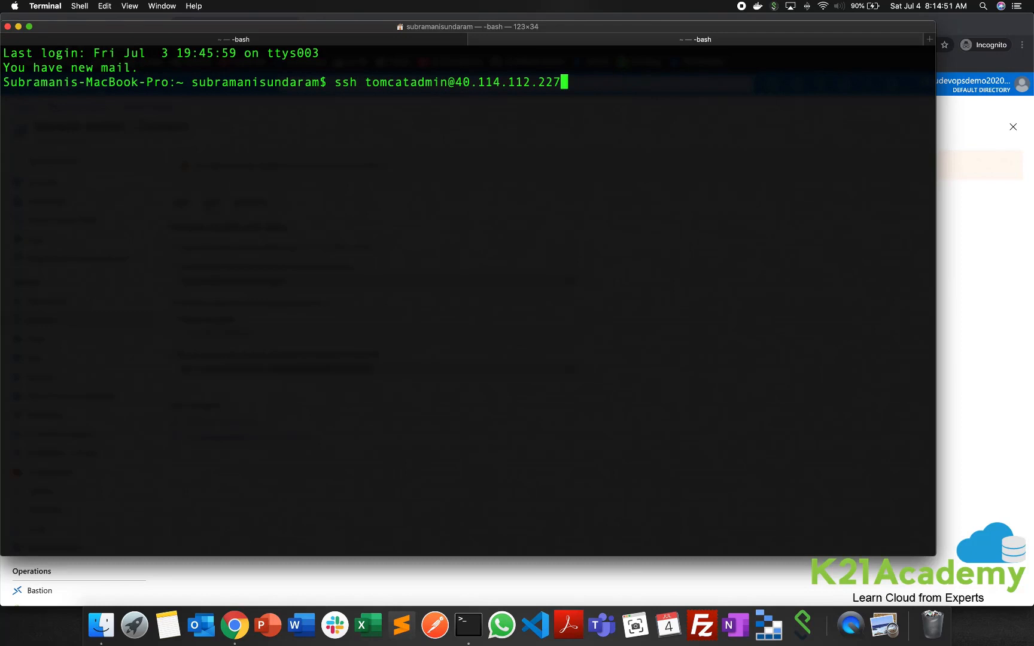
key(Return)
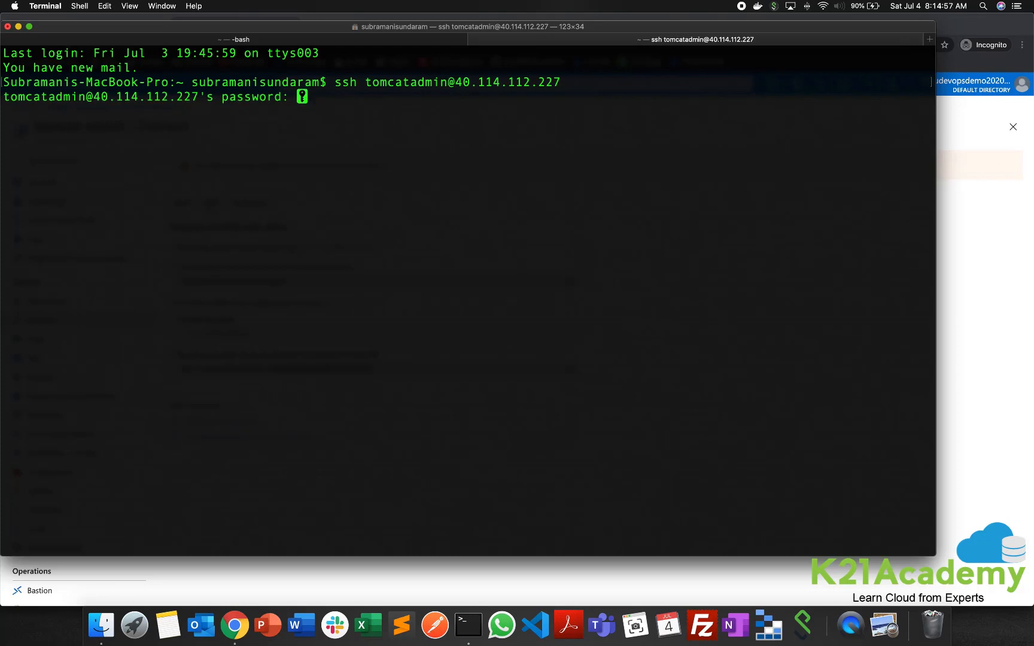
key(Return)
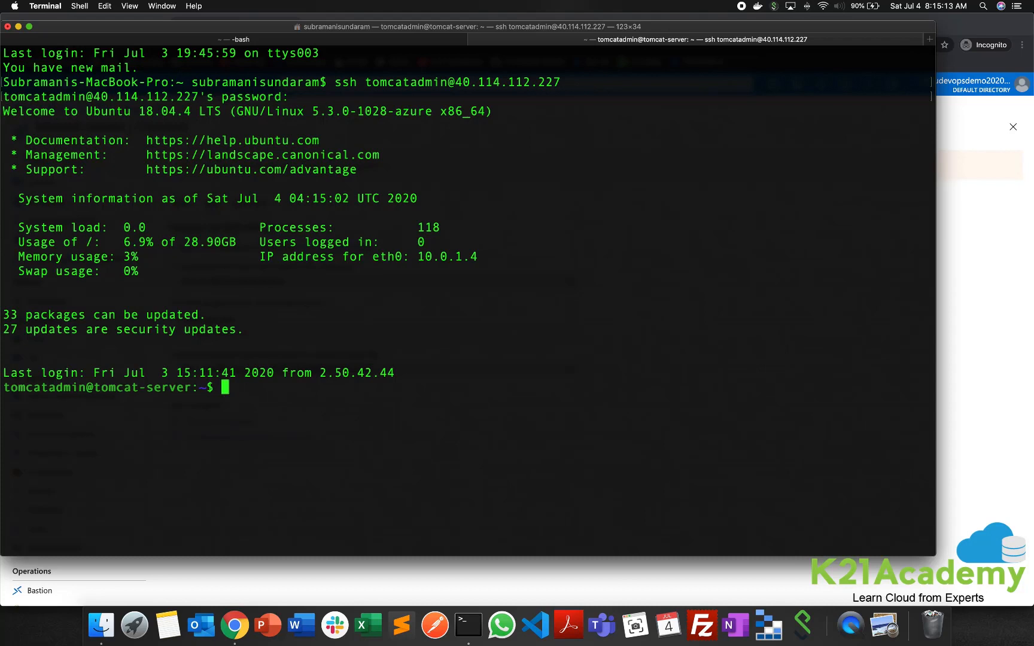
- Check the server's operating system name with uname and clear the terminal screen
text(uname)
key(Return)
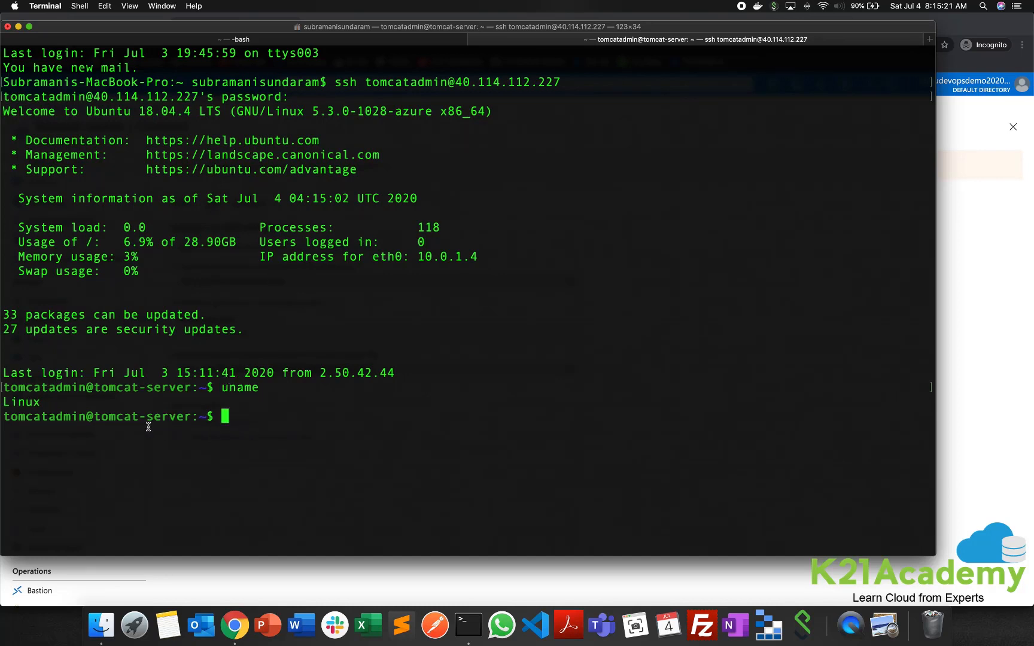
text(clear)
key(Return)
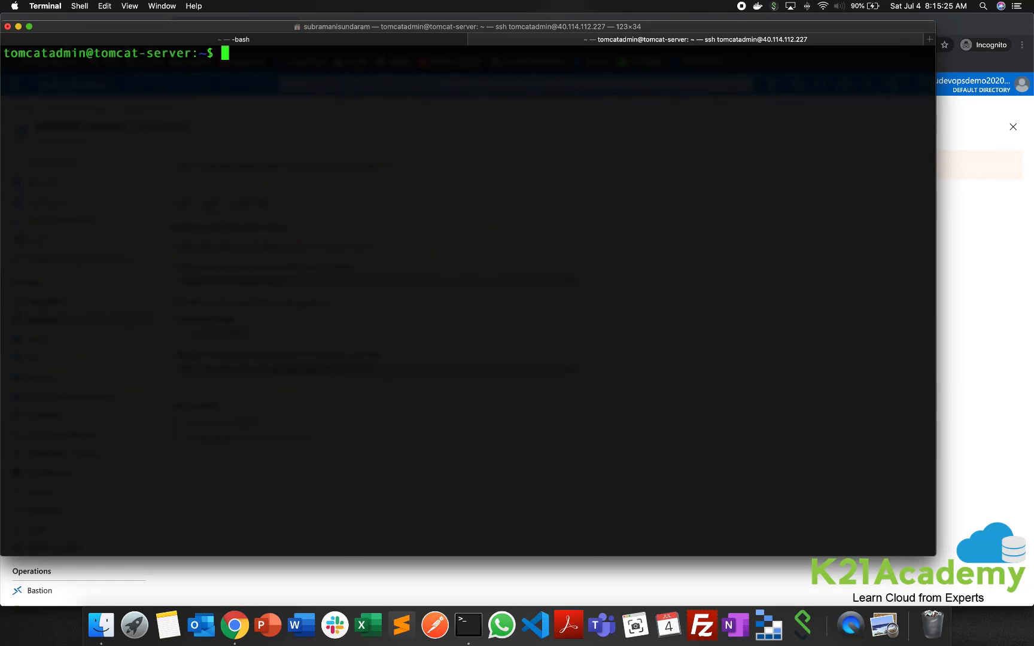
text(clear)
key(BackSpace)
key(BackSpace)
key(BackSpace)
key(BackSpace)
key(BackSpace)
text(uname)
- Switch to Chrome, open the Linuxize Tomcat 9 guide and examine the package update and OpenJDK installation commands
click(980, 358)
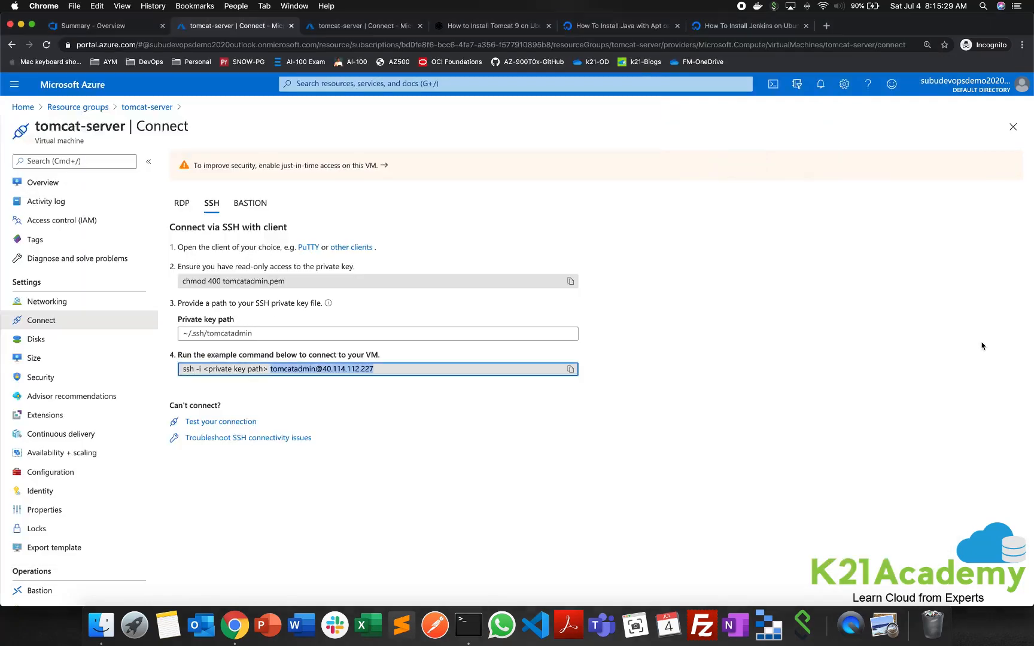
click(485, 26)
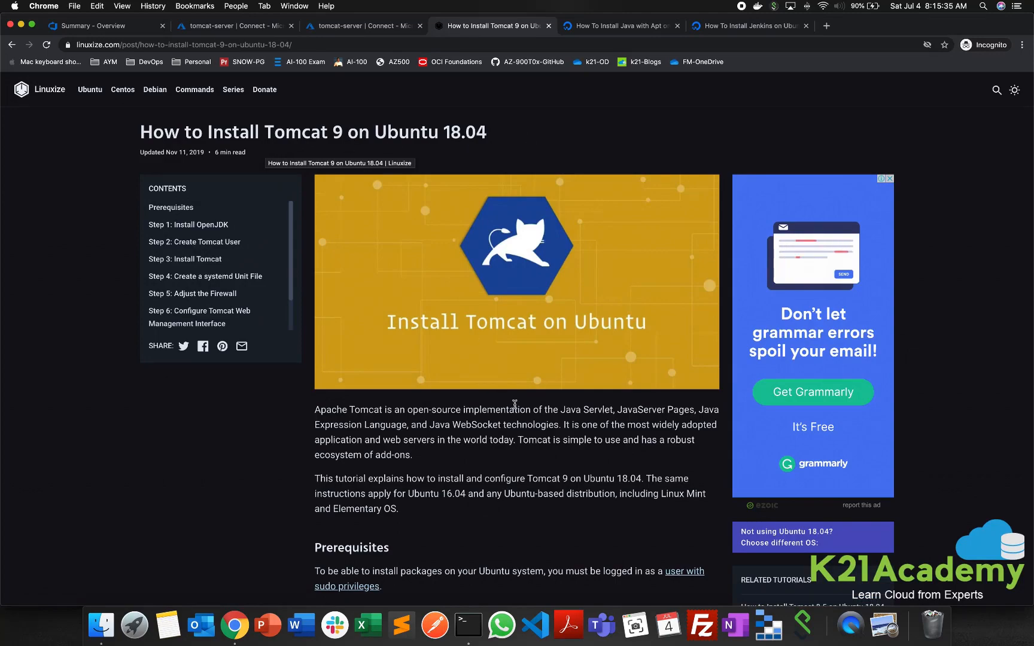
scroll(513, 406, down, 8)
scroll(512, 406, down, 3)
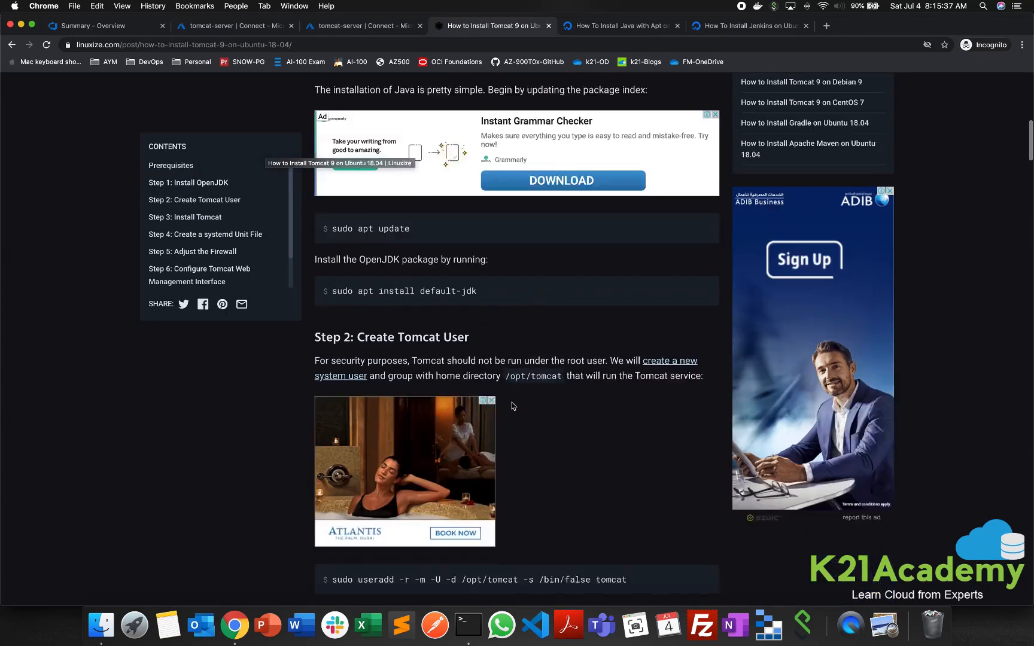
drag(333, 200, 410, 200)
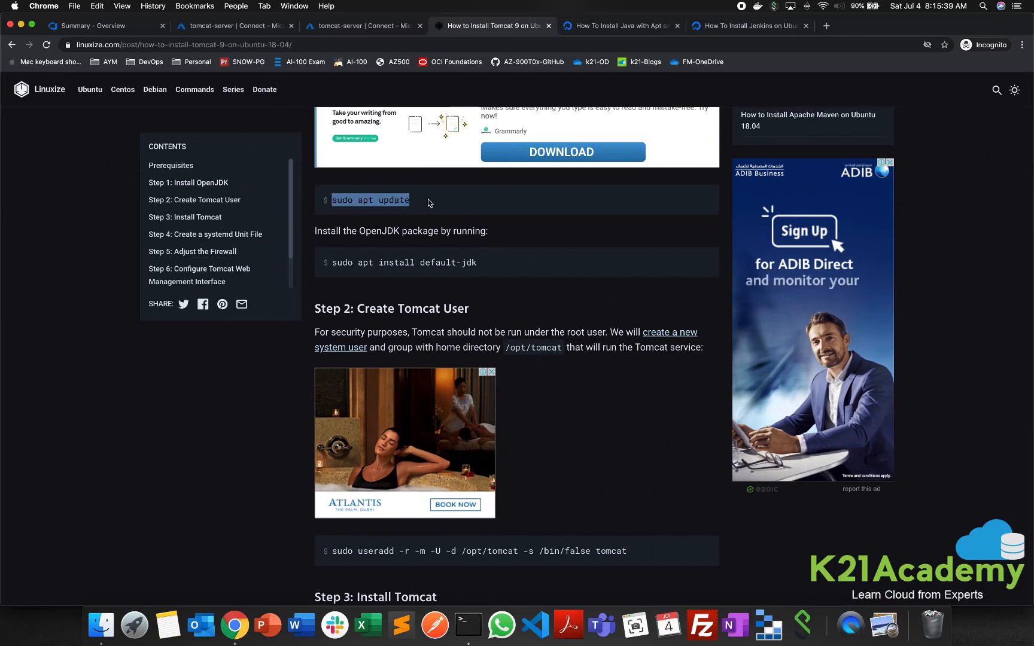
drag(331, 262, 477, 265)
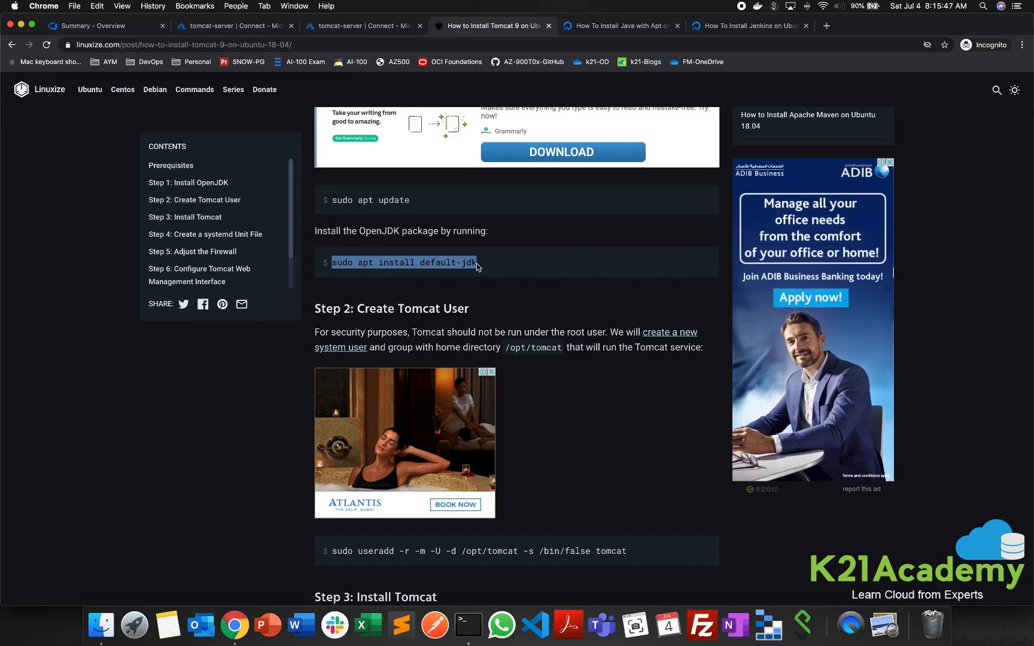
- Examine the guide's commands for creating the tomcat user and downloading and extracting the Tomcat archive
scroll(488, 281, down, 5)
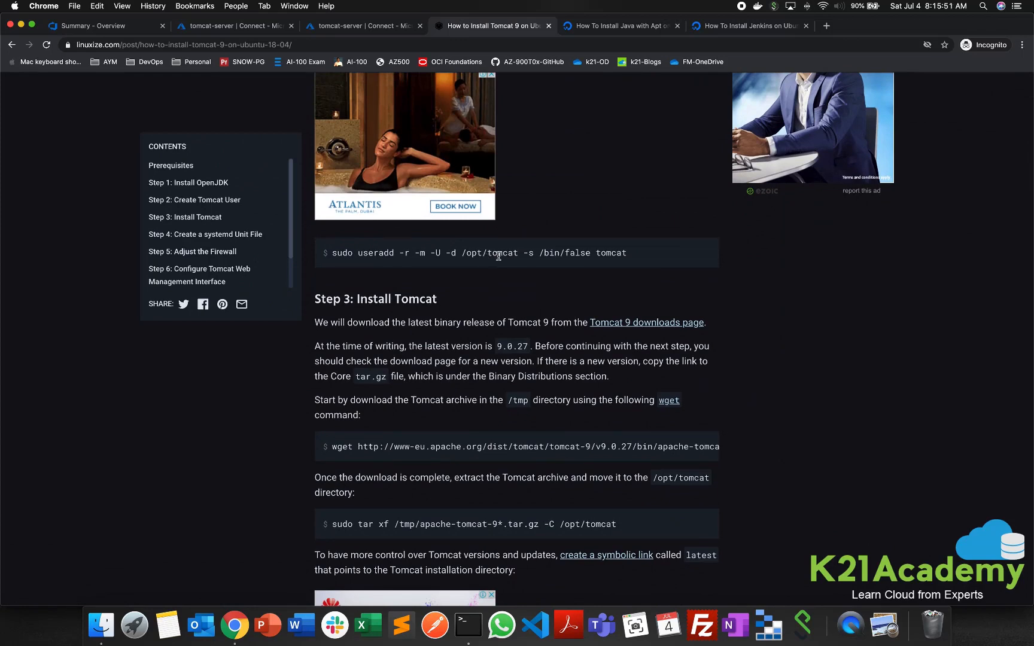
scroll(499, 256, down, 4)
drag(332, 233, 673, 233)
scroll(429, 318, down, 2)
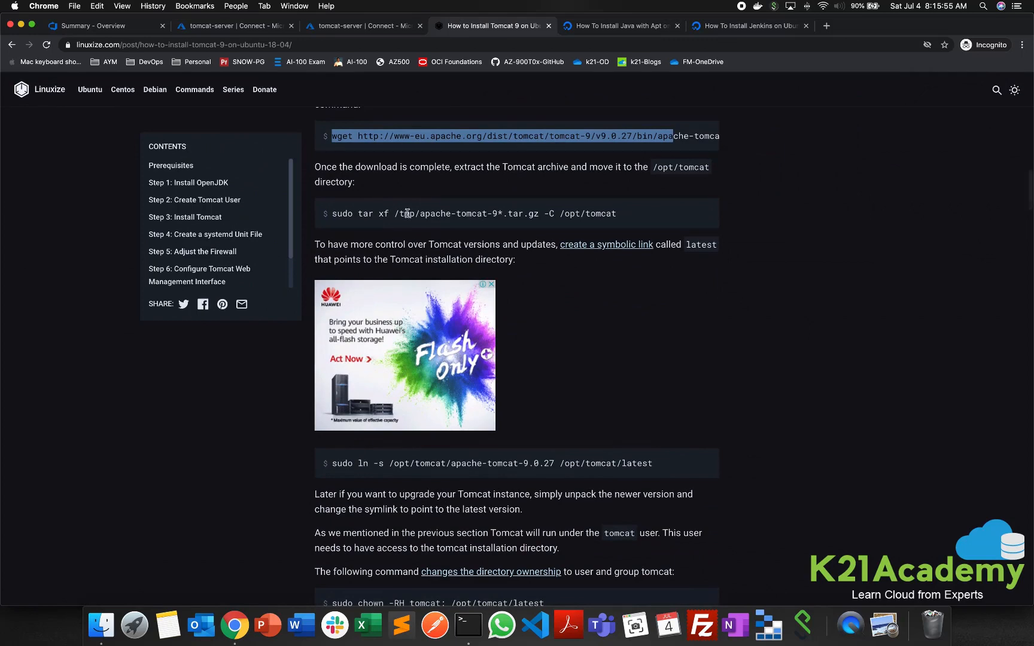
drag(399, 213, 519, 214)
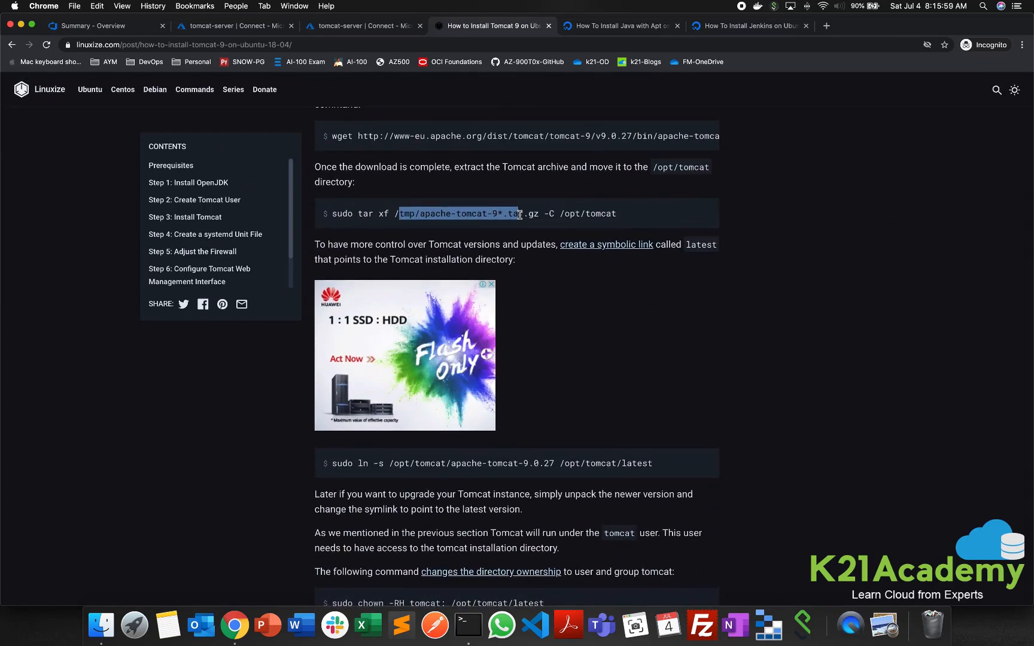
- Examine the guide's commands for the symbolic link, directory ownership, systemd reload and starting the Tomcat service
scroll(519, 214, up, 1)
scroll(515, 227, down, 5)
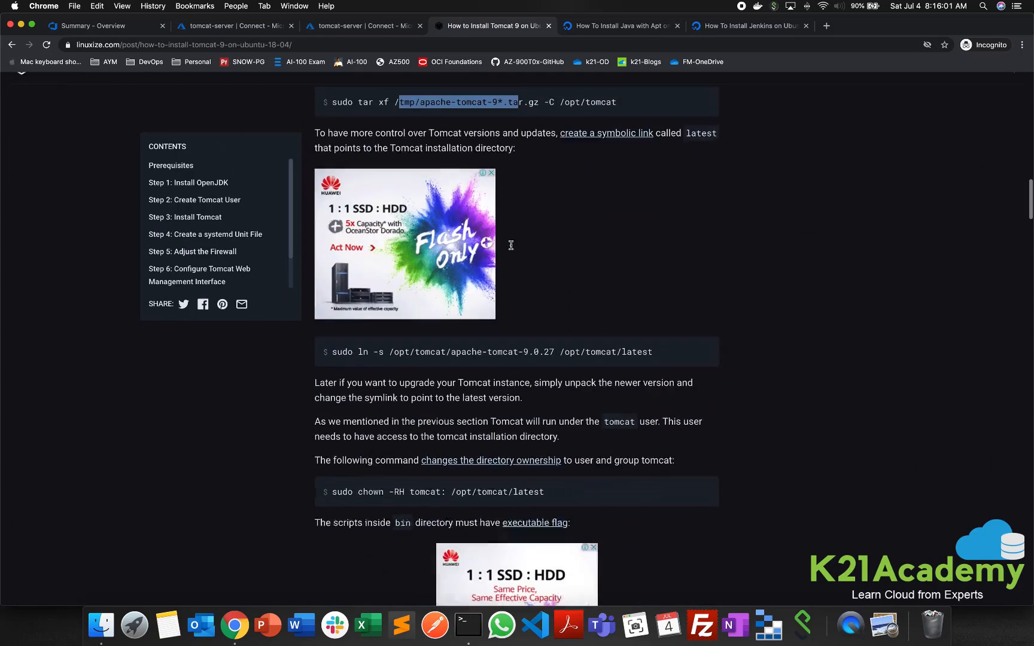
drag(353, 263, 513, 264)
scroll(503, 317, down, 8)
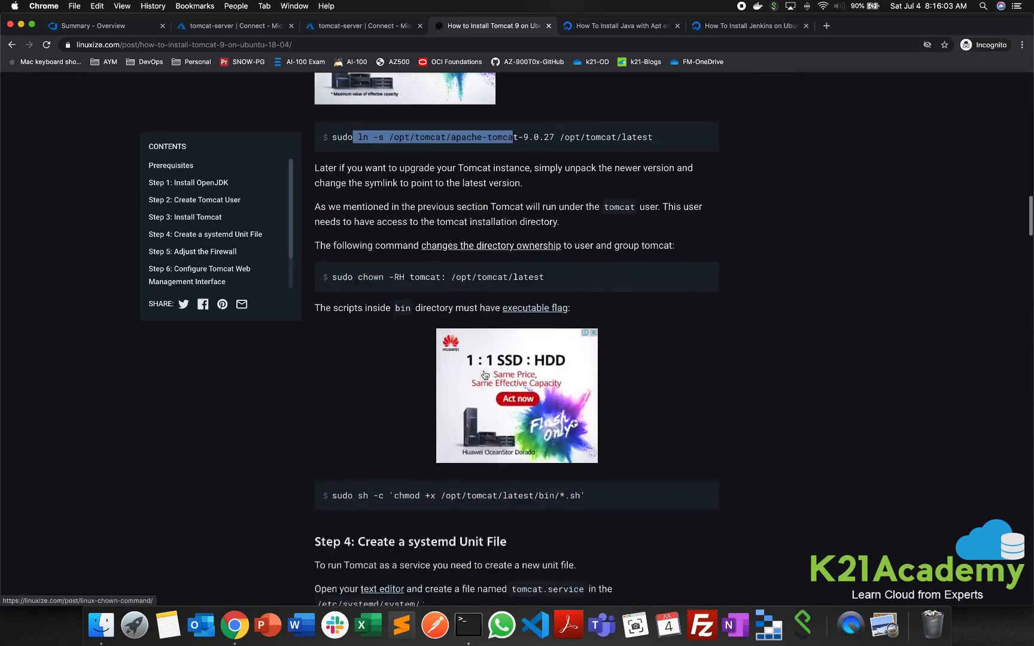
scroll(490, 368, down, 16)
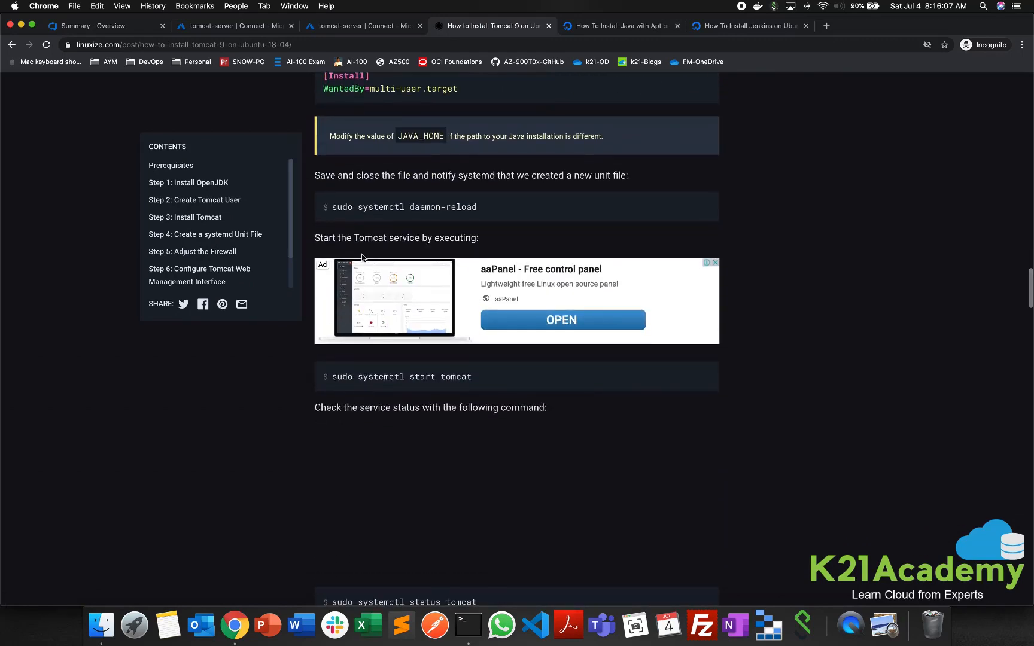
drag(334, 208, 479, 239)
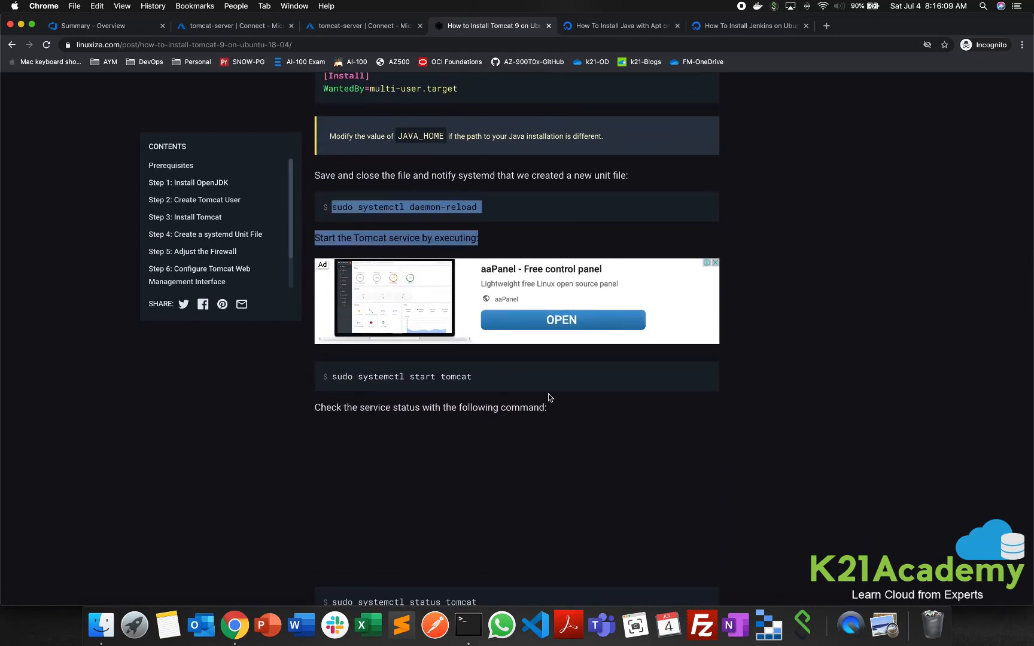
scroll(550, 396, down, 3)
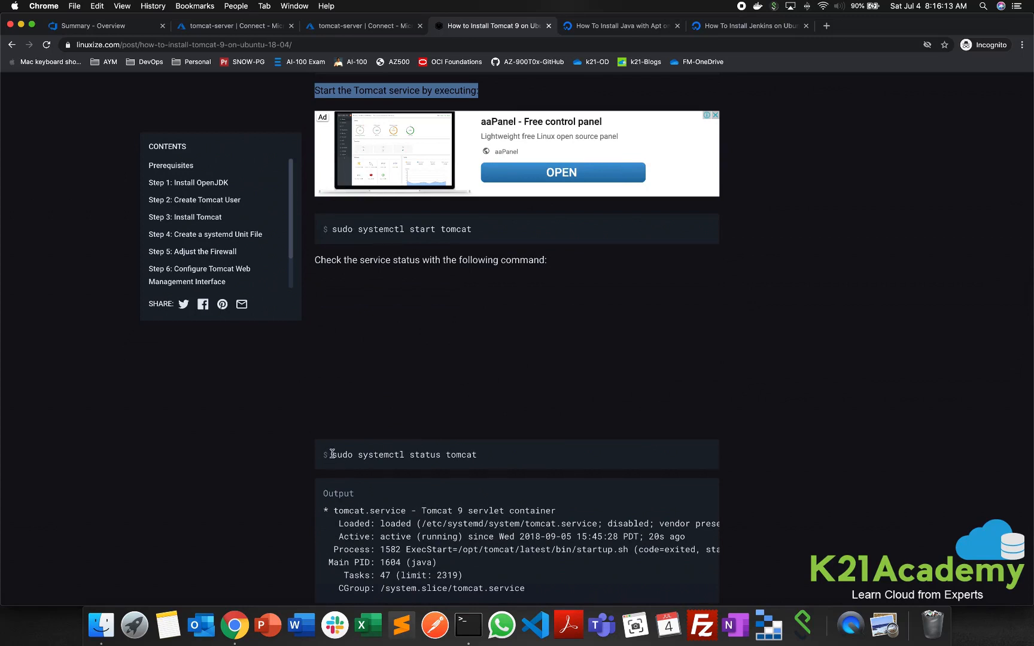
- Copy the guide's status command, switch to Terminal and run sudo systemctl status tomcat on the server
drag(332, 454, 569, 471)
key(super+c)
key(super+Tab)
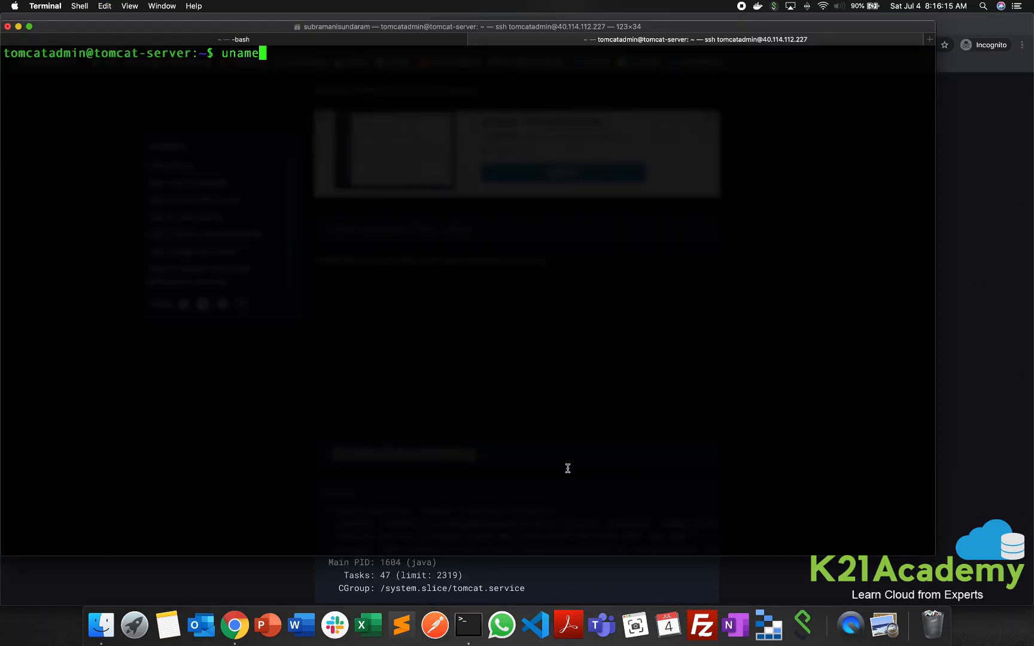
key(super+v)
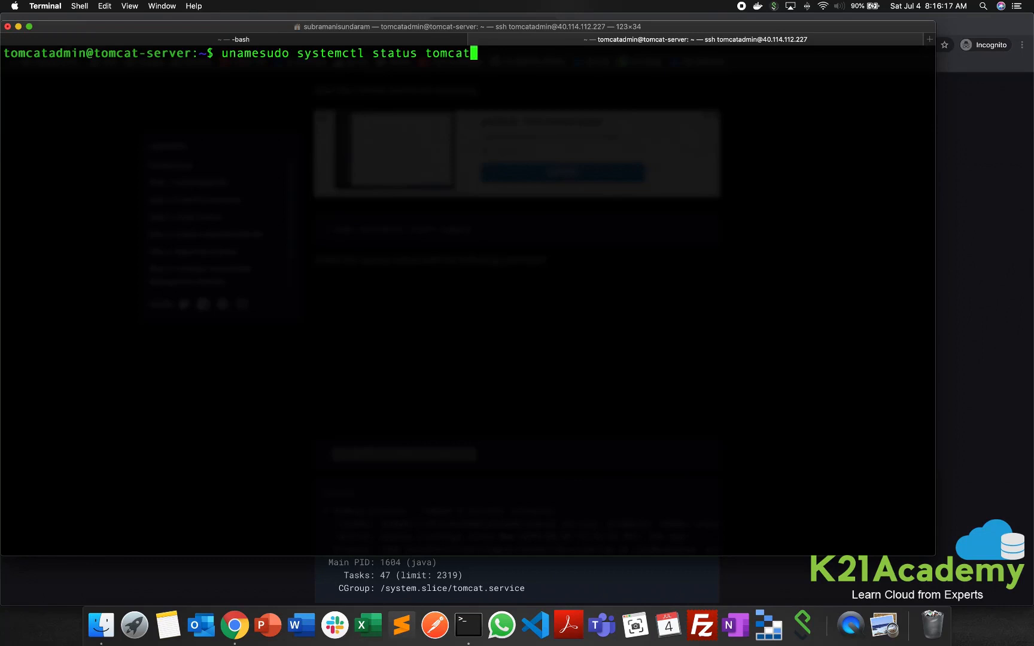
key(ctrl+c)
key(super+v)
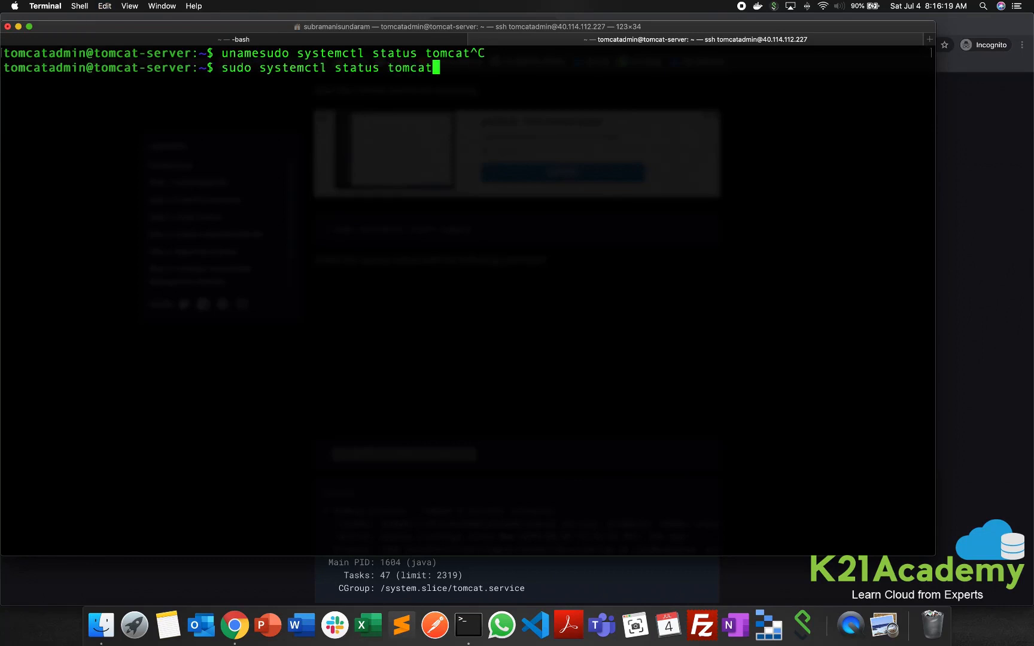
key(Return)
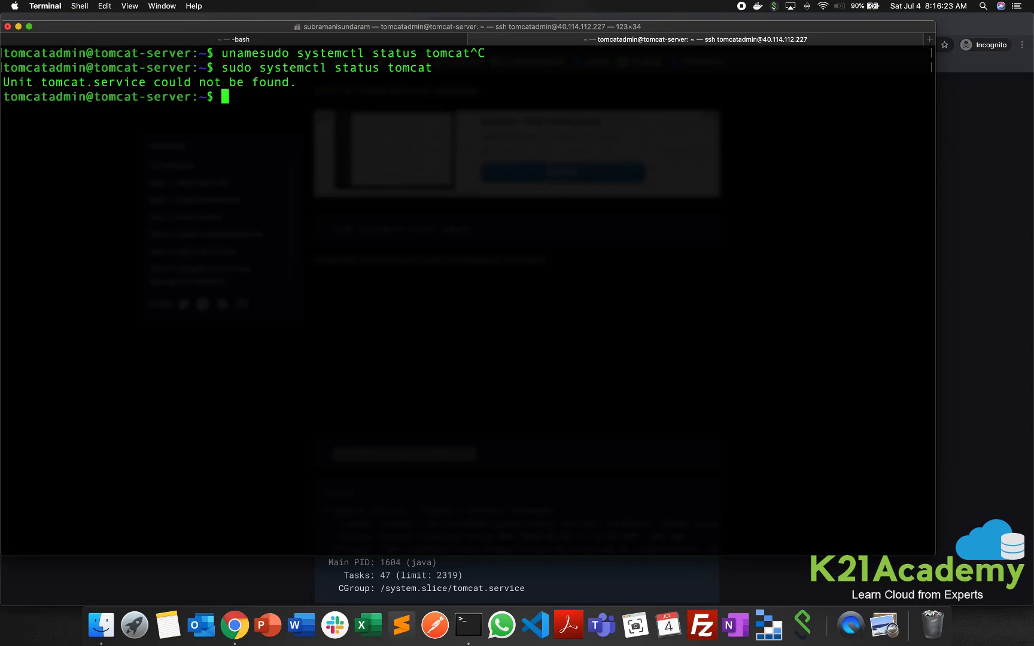
- Try to start the Tomcat service with sudo systemctl start tomcat
key(Up)
key(Left)
key(Left)
key(Left)
key(Left)
key(Left)
key(Left)
key(Left)
key(Left)
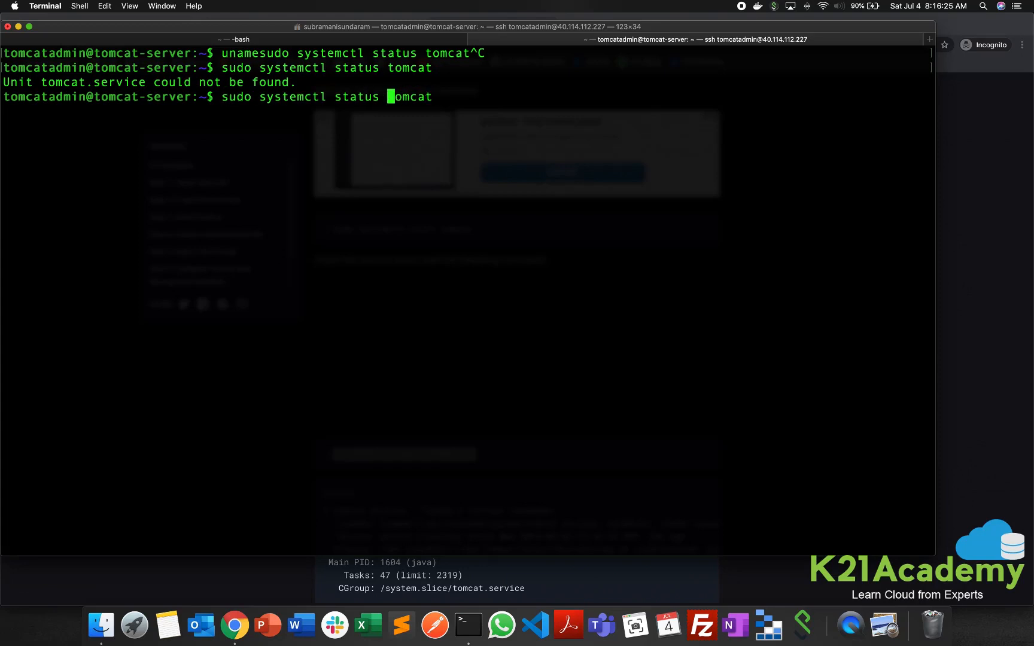
key(Right)
key(BackSpace)
key(BackSpace)
key(BackSpace)
text(rt)
key(Return)
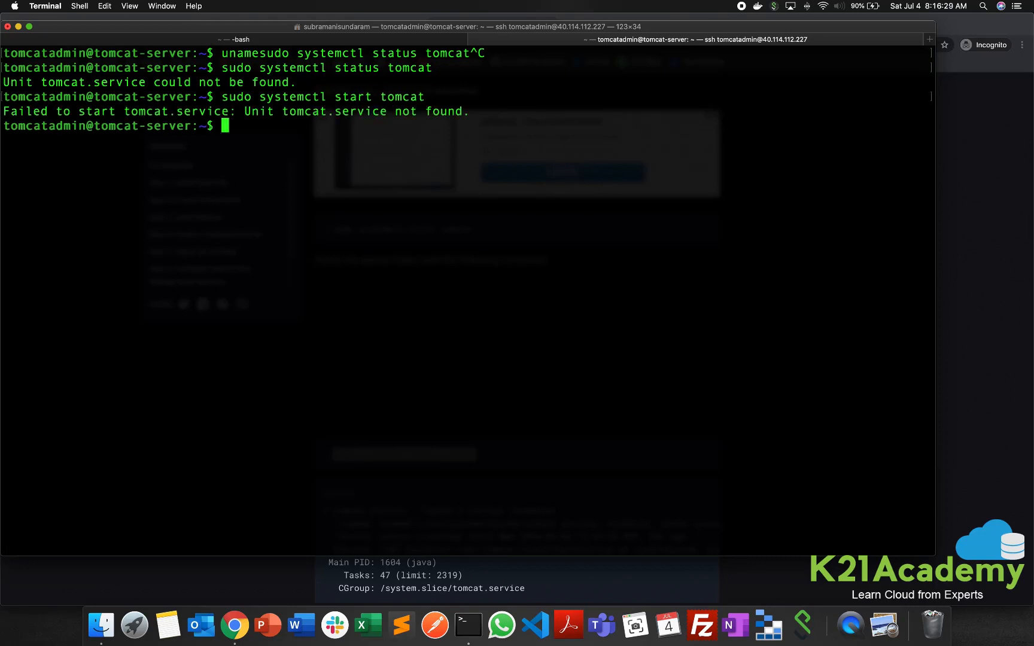
- Recheck the guide's service section in Chrome, return to Terminal and list the /etc directory with ls -ltr
key(super+Tab)
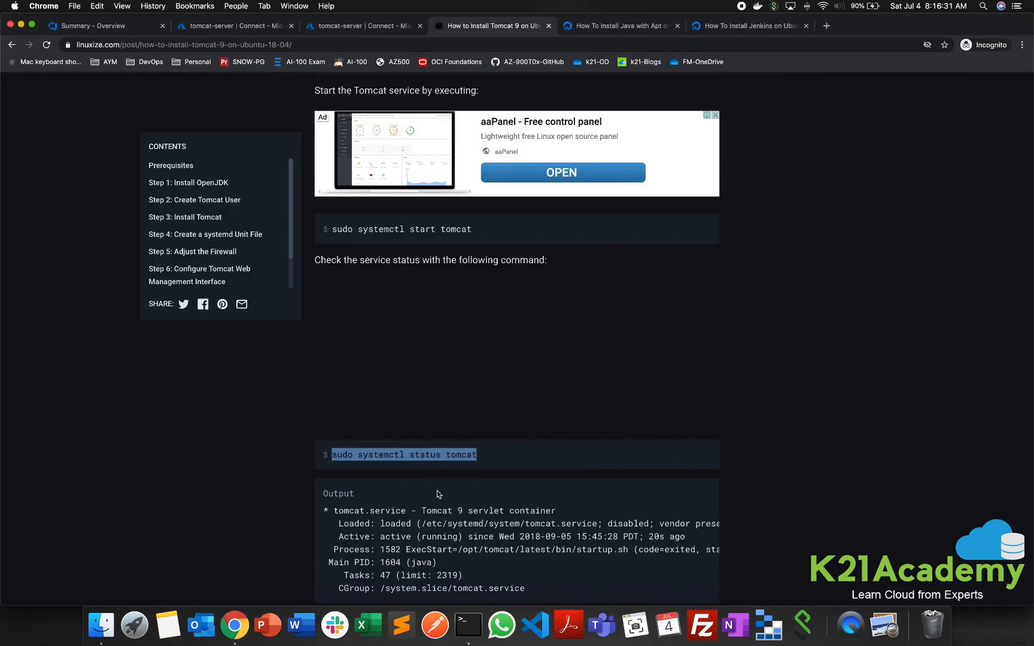
scroll(452, 459, up, 3)
scroll(452, 455, down, 1)
key(super+Tab)
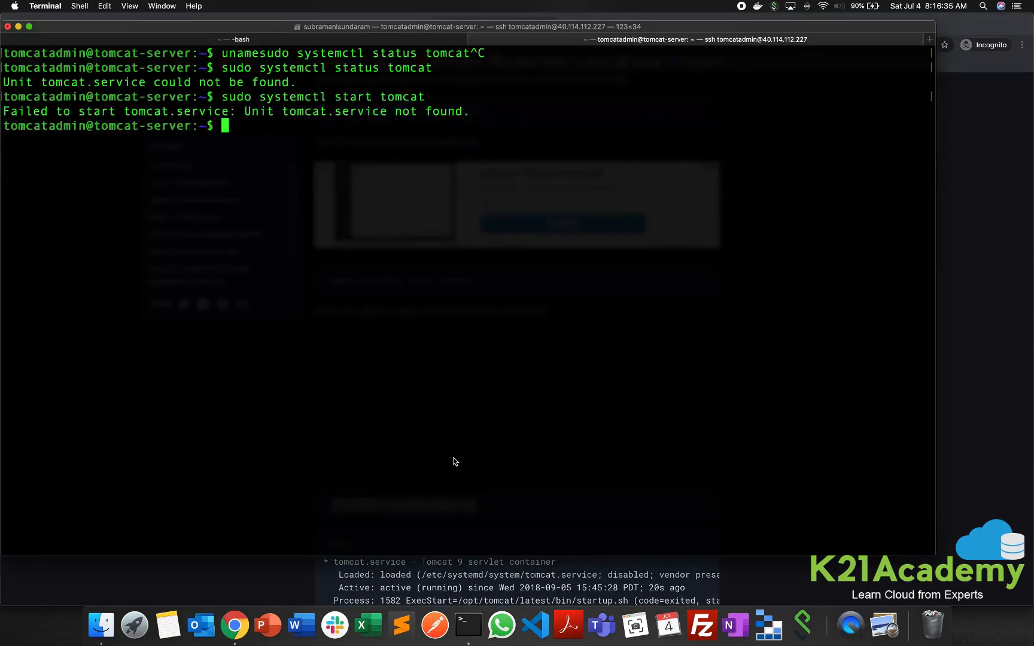
text(cd /etc/)
key(Return)
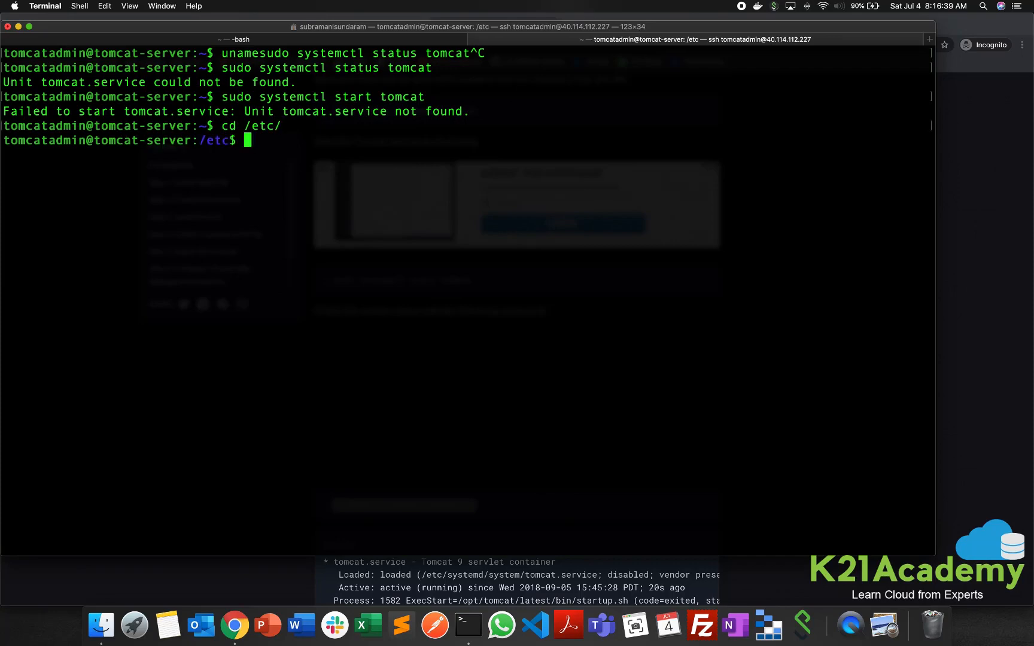
text(ls -ltr)
key(Return)
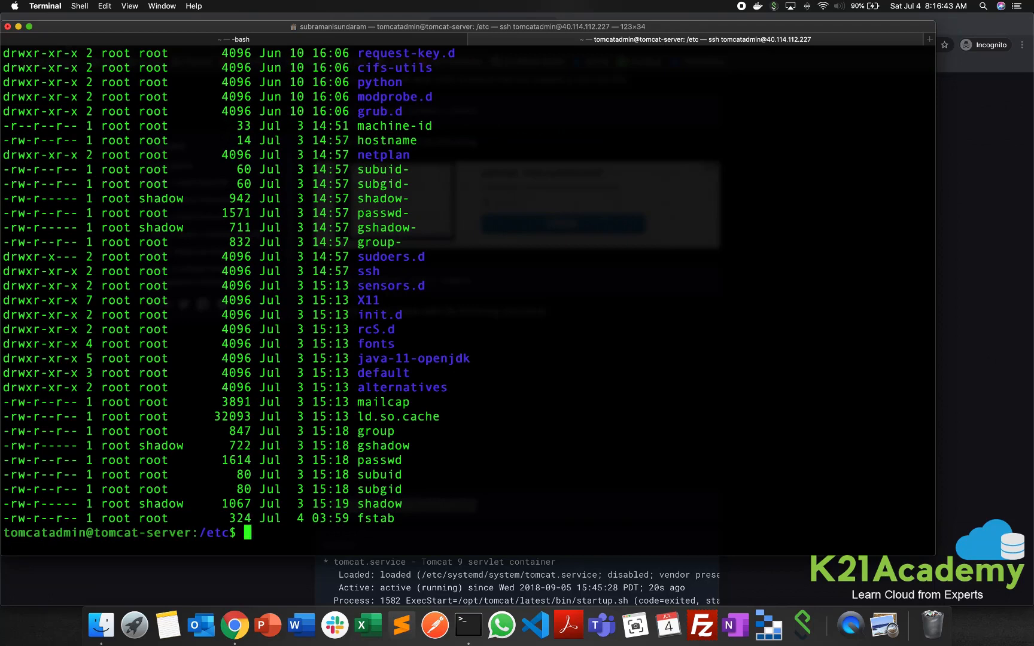
scroll(604, 342, up, 10)
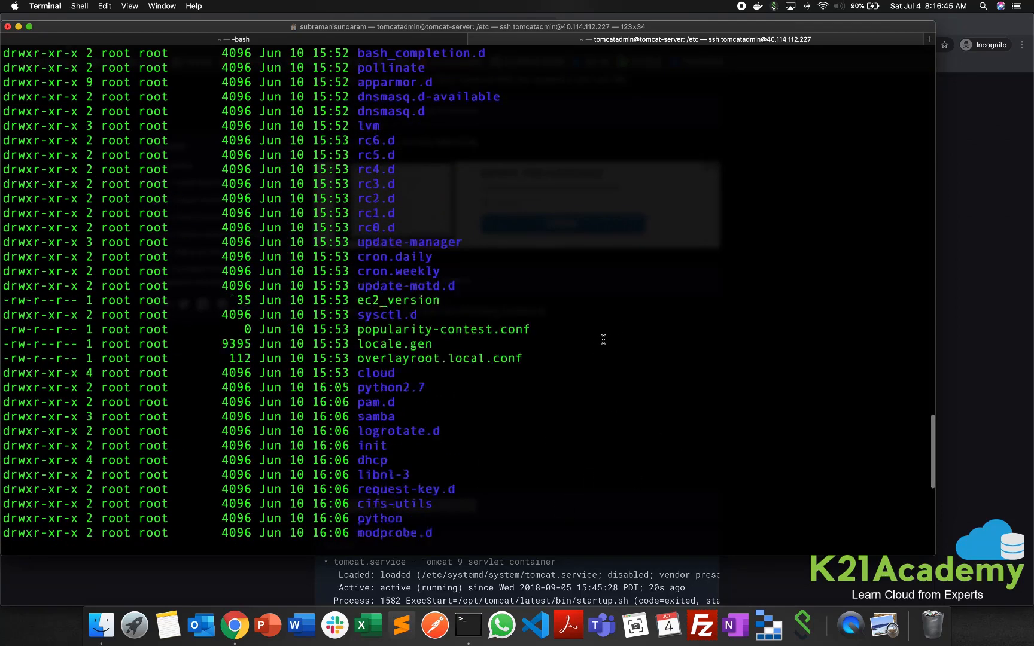
scroll(603, 339, down, 10)
- Recall the earlier cd /opt/tomcat command to change to that directory, and clear the terminal screen
key(Up)
key(Up)
key(Up)
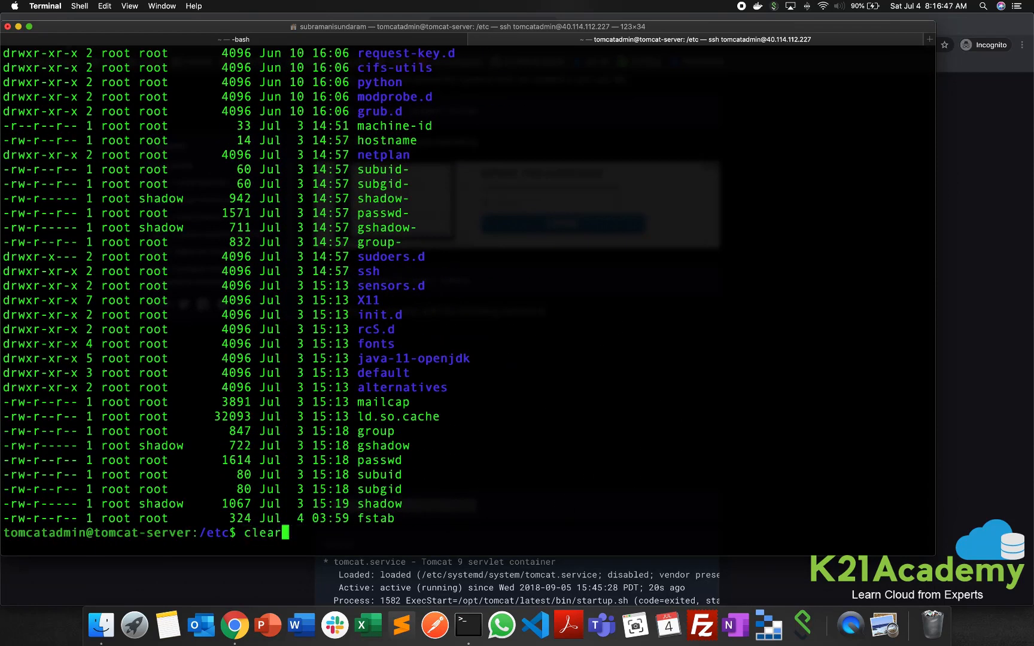
key(Up)
key(Up)
key(Up)
key(Up)
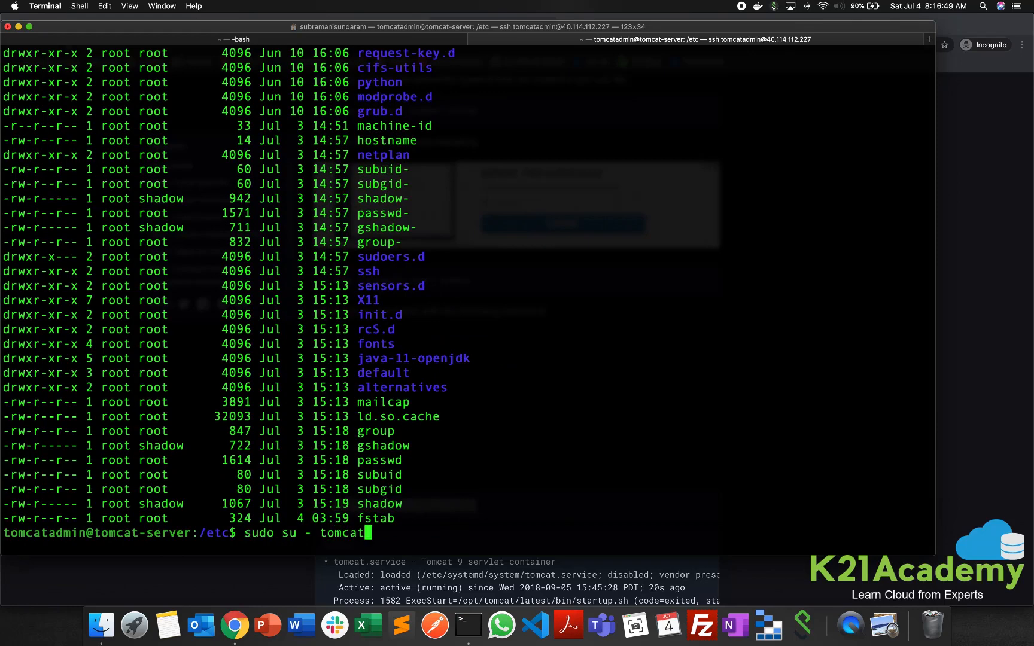
key(Up)
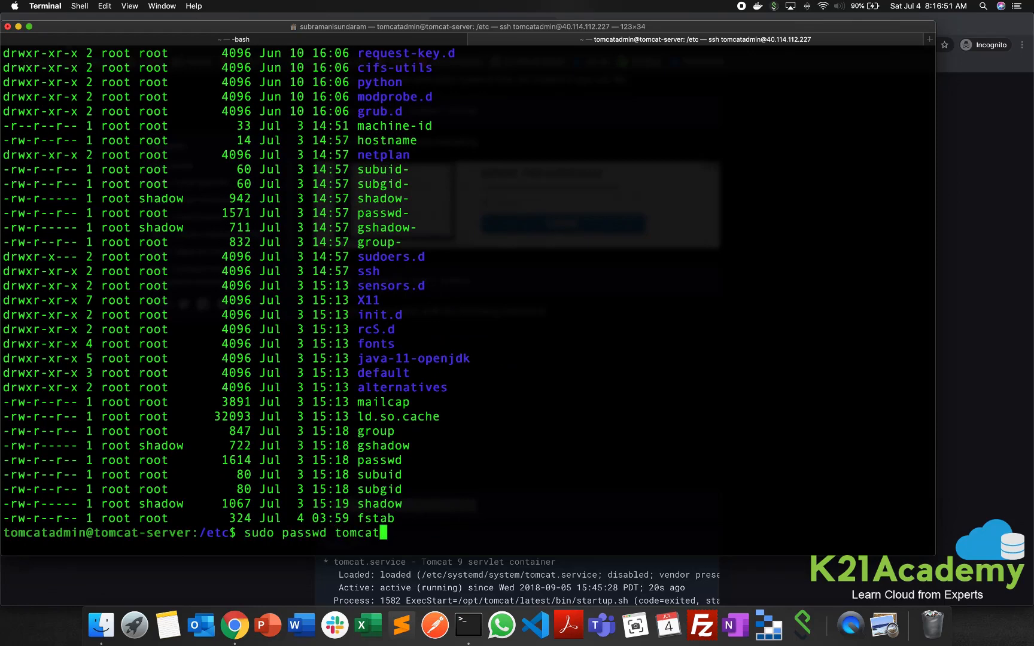
key(Up)
key(Up)
key(Up)
key(Up)
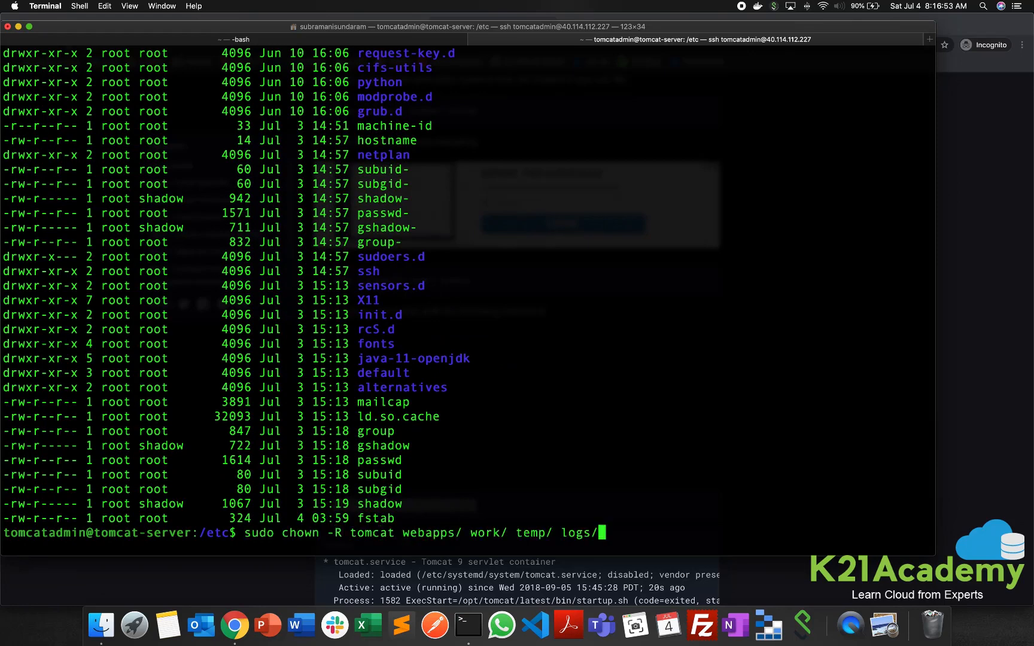
key(Up)
key(Up)
key(Up)
key(Up)
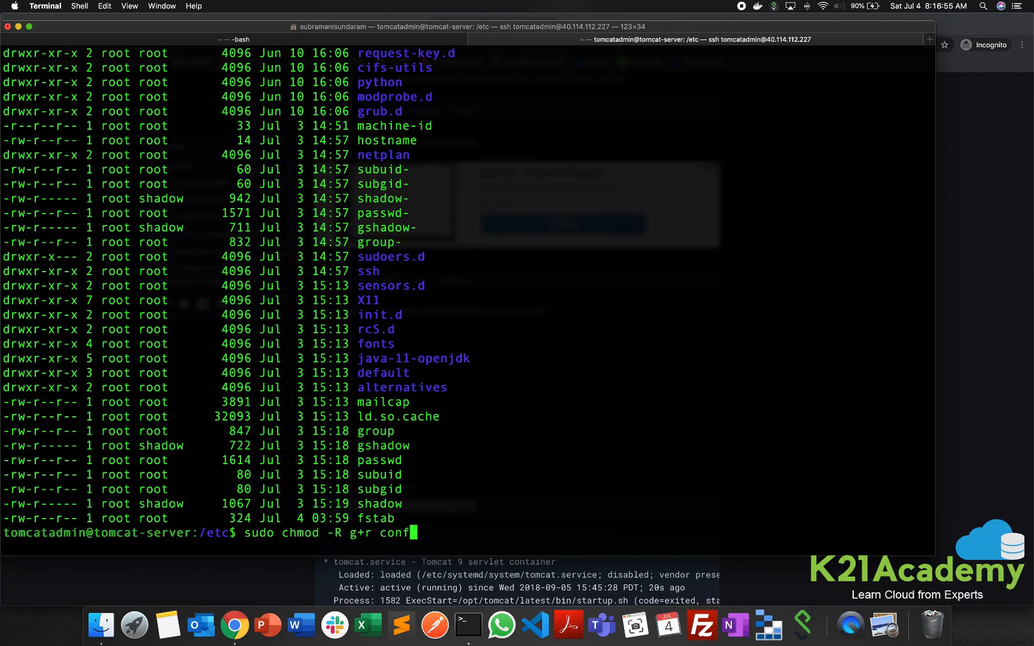
key(Up)
key(Up)
key(Up)
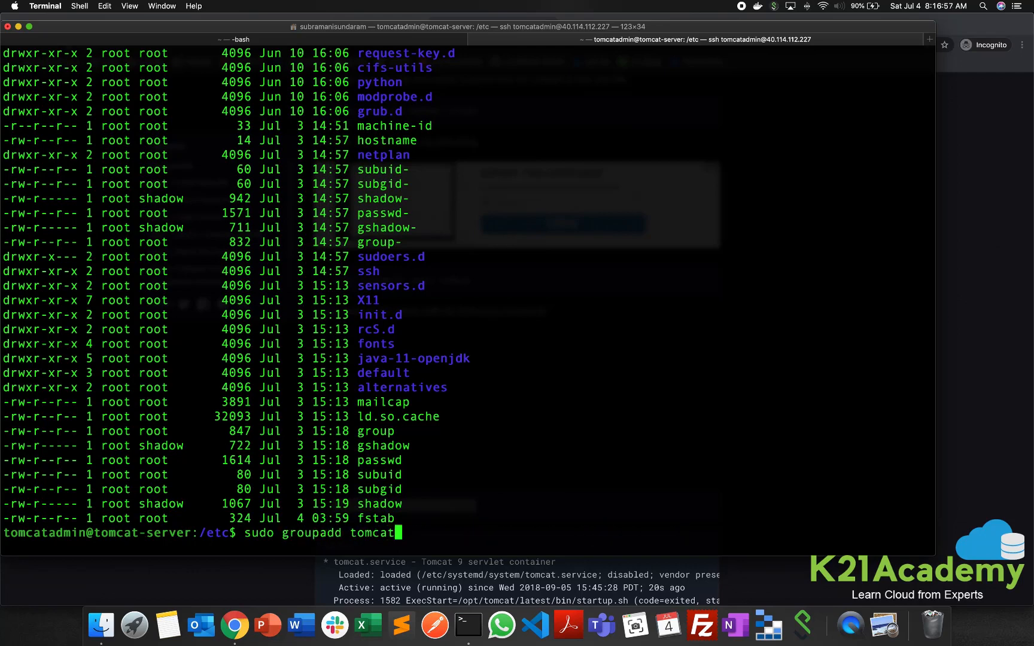
key(Up)
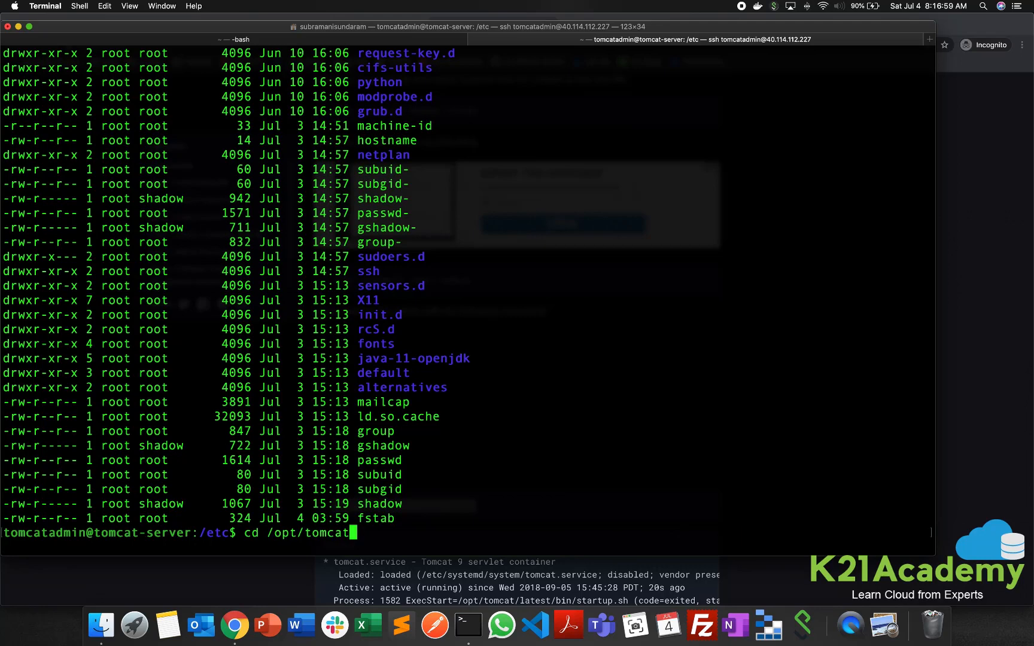
key(Return)
text(clear)
key(Return)
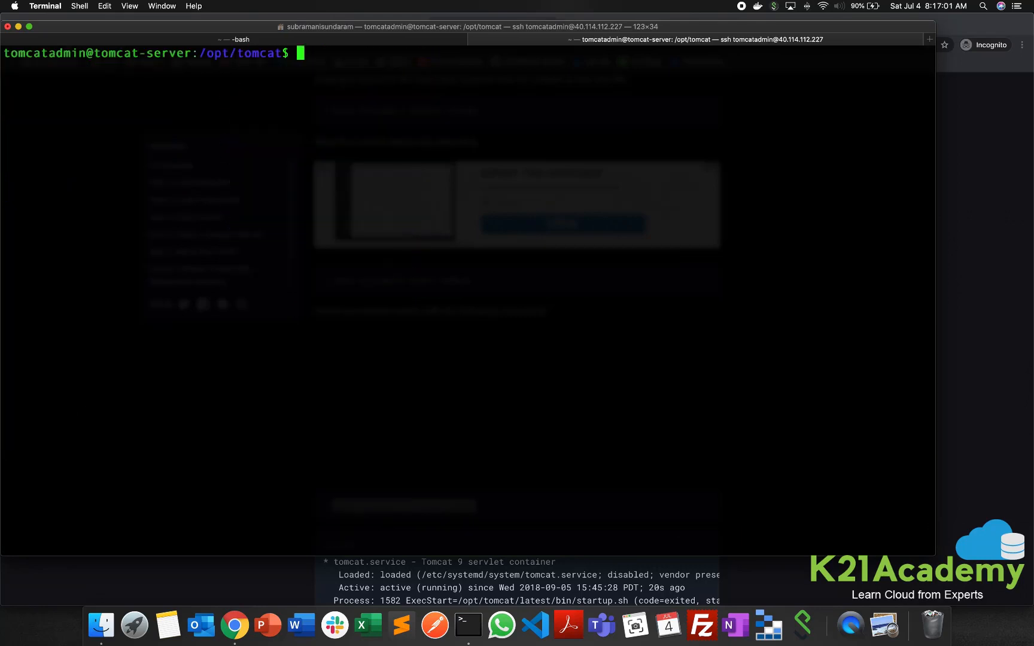
- List the contents of /opt/tomcat with ls -lrt and try to enter its bin directory
text(ls -lrt)
key(Return)
text(ls -)
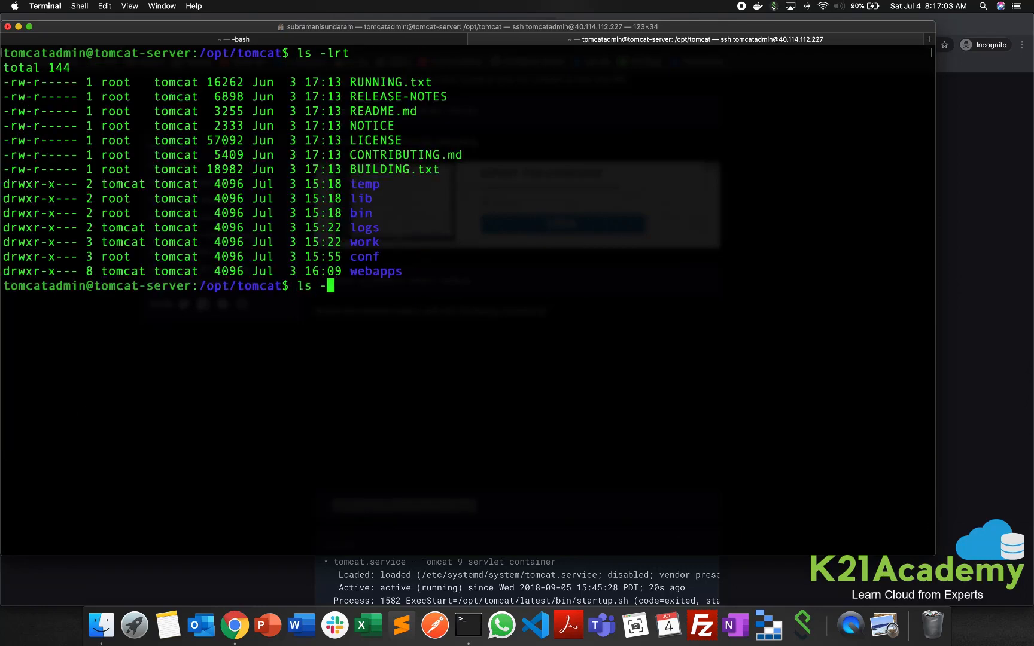
key(BackSpace)
key(BackSpace)
key(BackSpace)
text(cd bin)
key(Return)
- Switch to the root user's login shell with sudo su - and clear the terminal screen
text(ls)
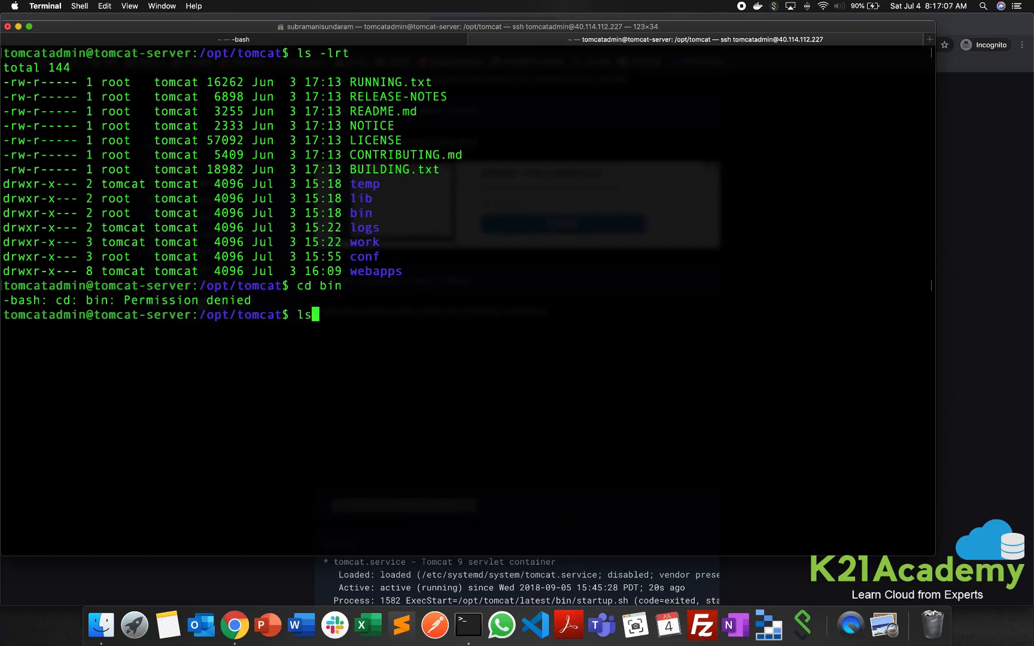
key(BackSpace)
key(BackSpace)
text(sudo)
key(BackSpace)
key(BackSpace)
key(BackSpace)
key(BackSpace)
key(BackSpace)
text(sudo su 0)
key(Return)
key(Up)
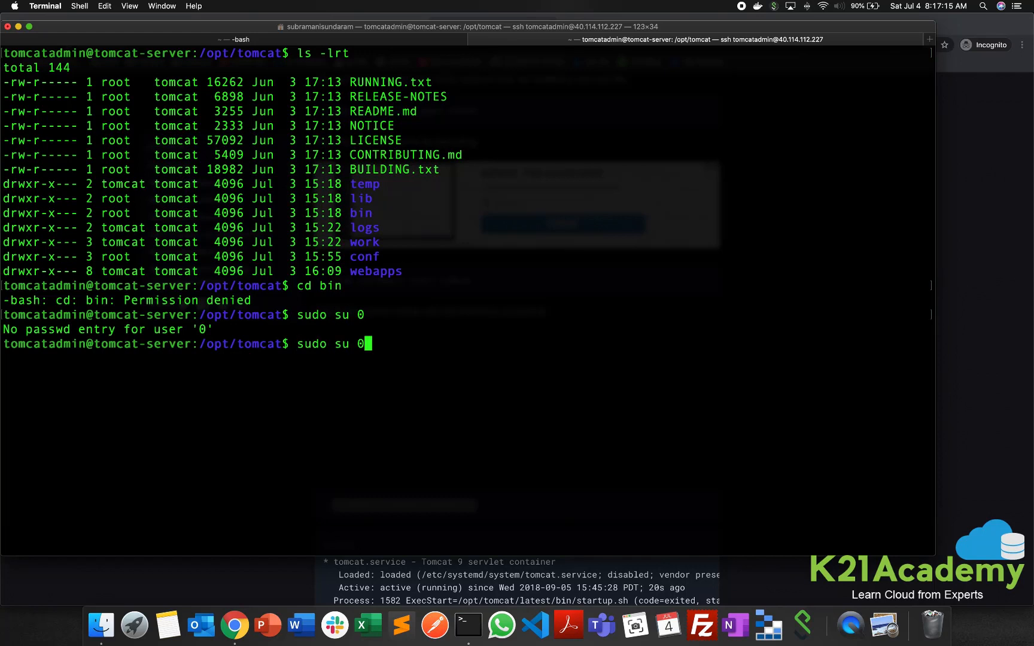
key(BackSpace)
text(-)
key(Return)
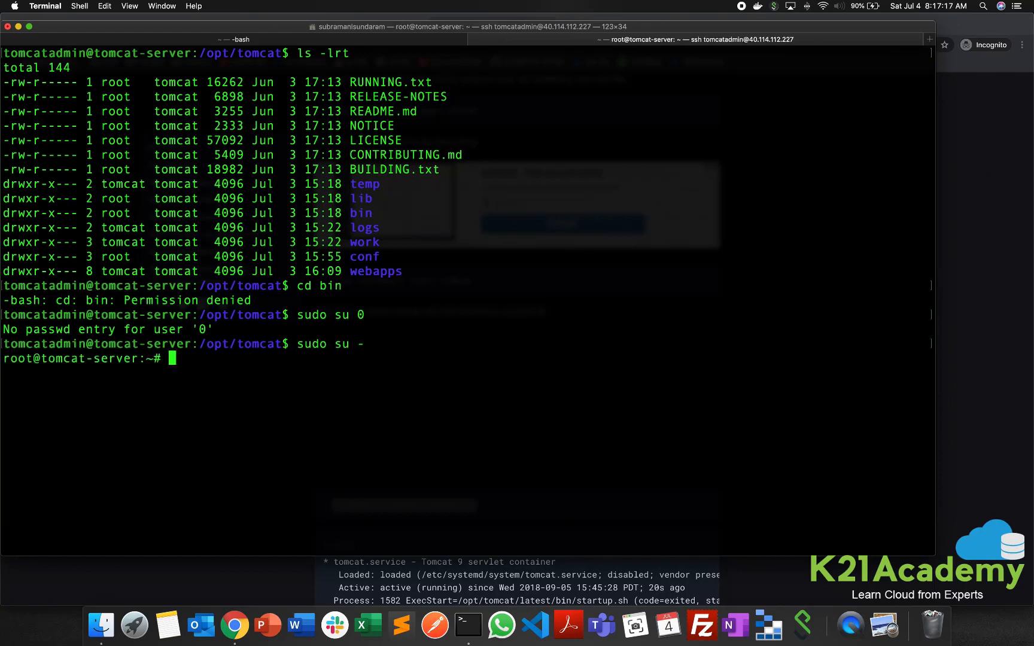
text(clear)
key(Return)
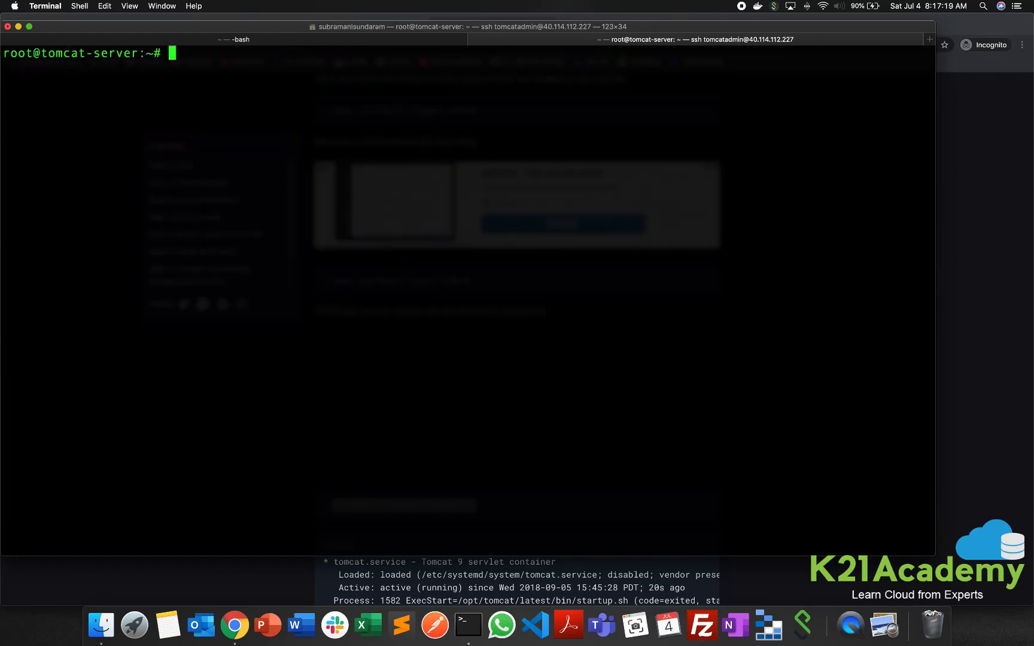
- Print root's working directory, change to /opt/tomcat and list its contents with ls -lrt
text(pwd)
key(Return)
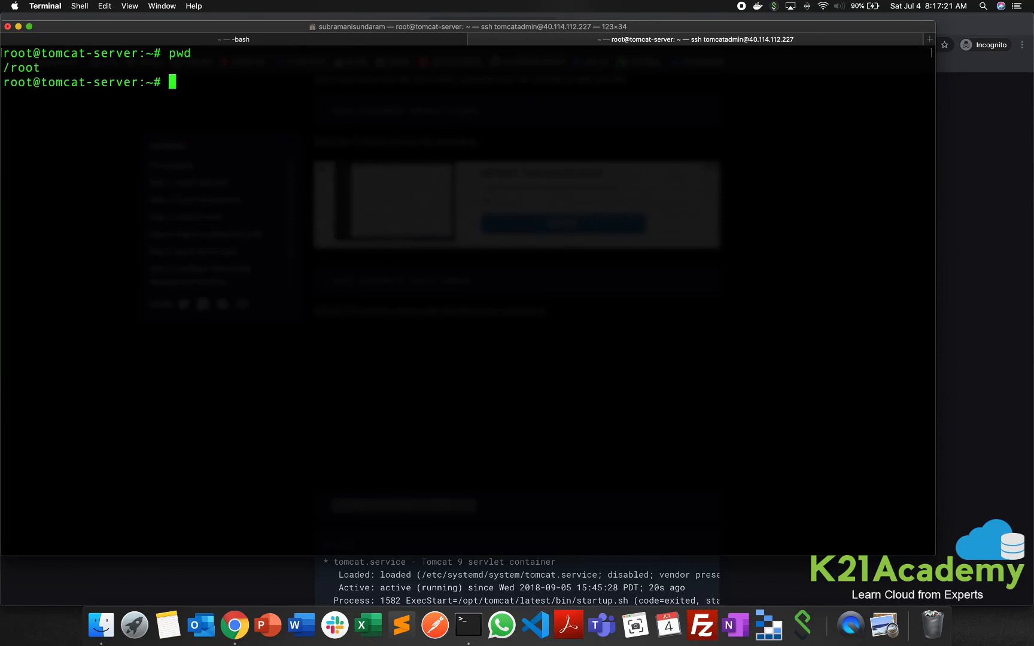
text(cd /opt/tomcat)
key(Return)
text(ls -lrt)
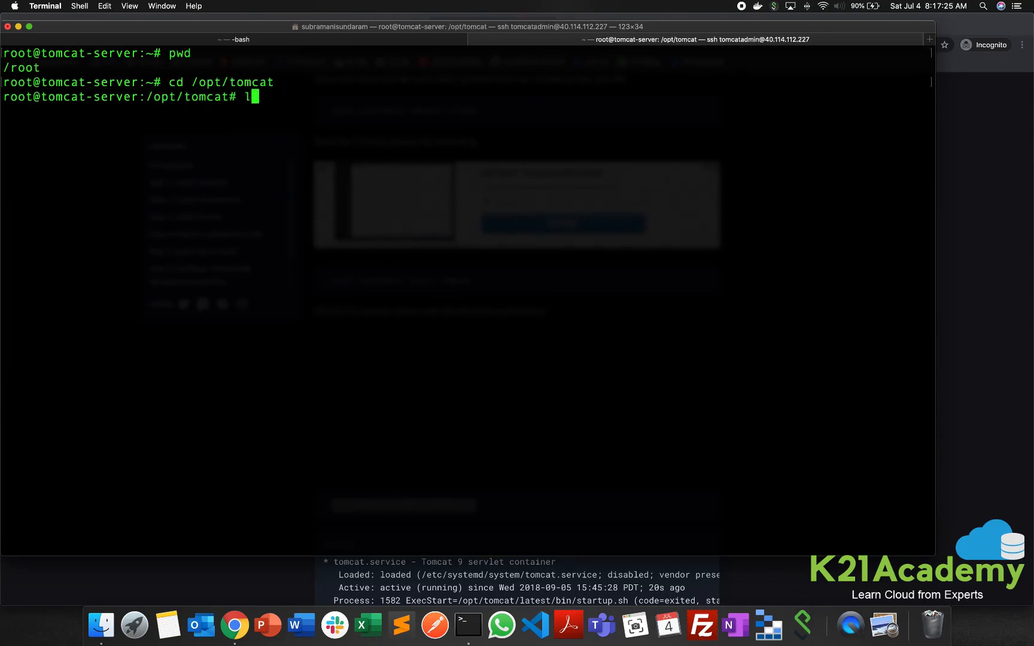
key(Return)
- Enter Tomcat's bin directory and list its scripts with ls -lrt
text(cd )
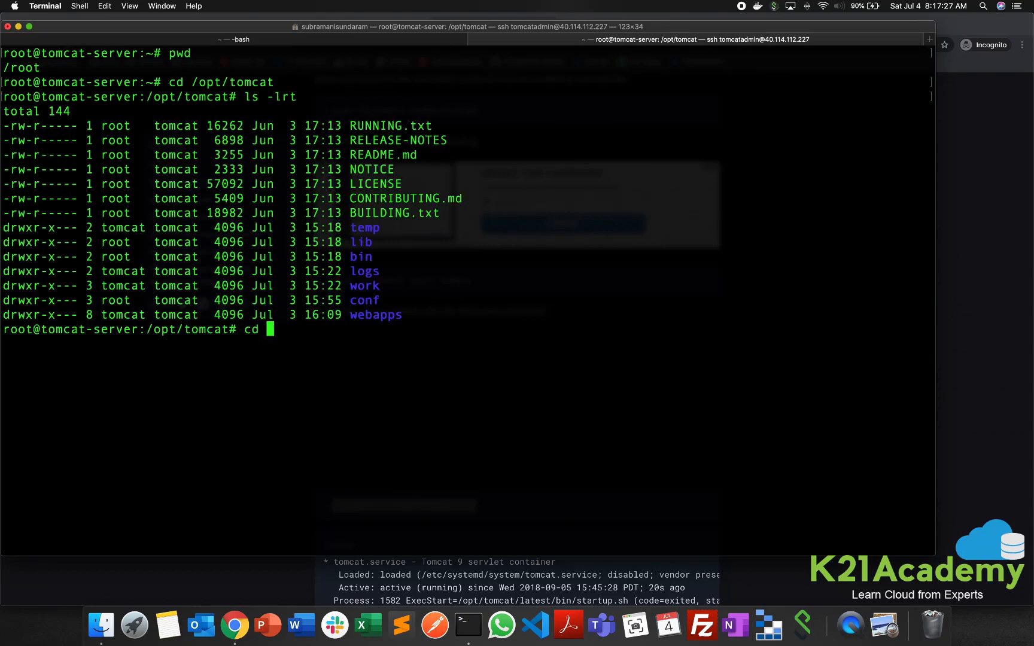
text(bin)
key(Return)
text(ls -l)
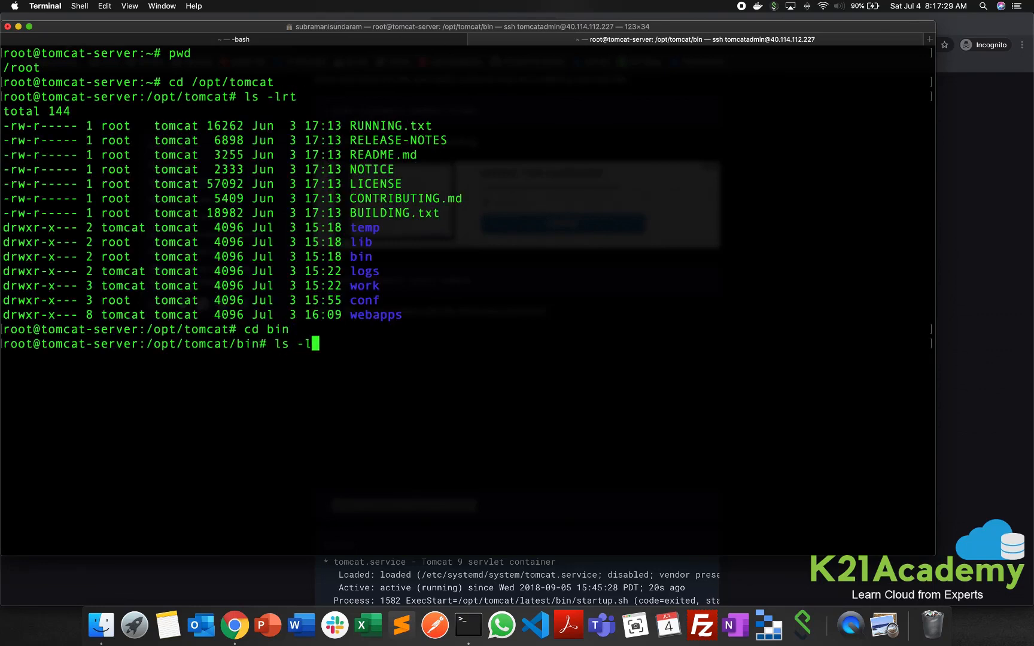
text(rt)
key(Return)
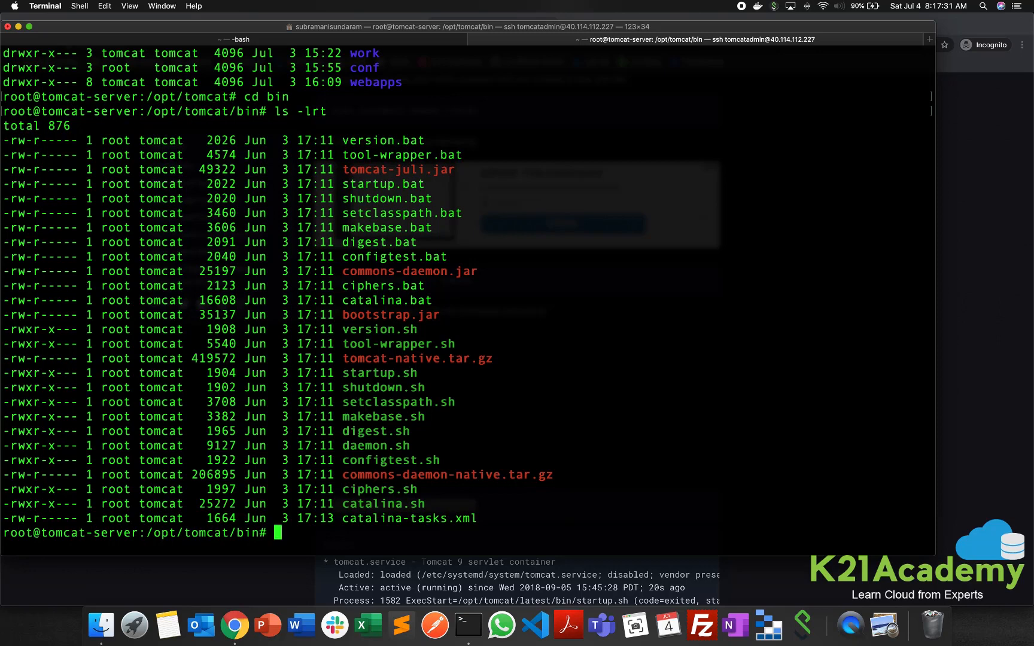
- Start Tomcat by running ./startup.sh from its bin directory
text(./st)
text(rt)
key(BackSpace)
key(BackSpace)
key(Tab)
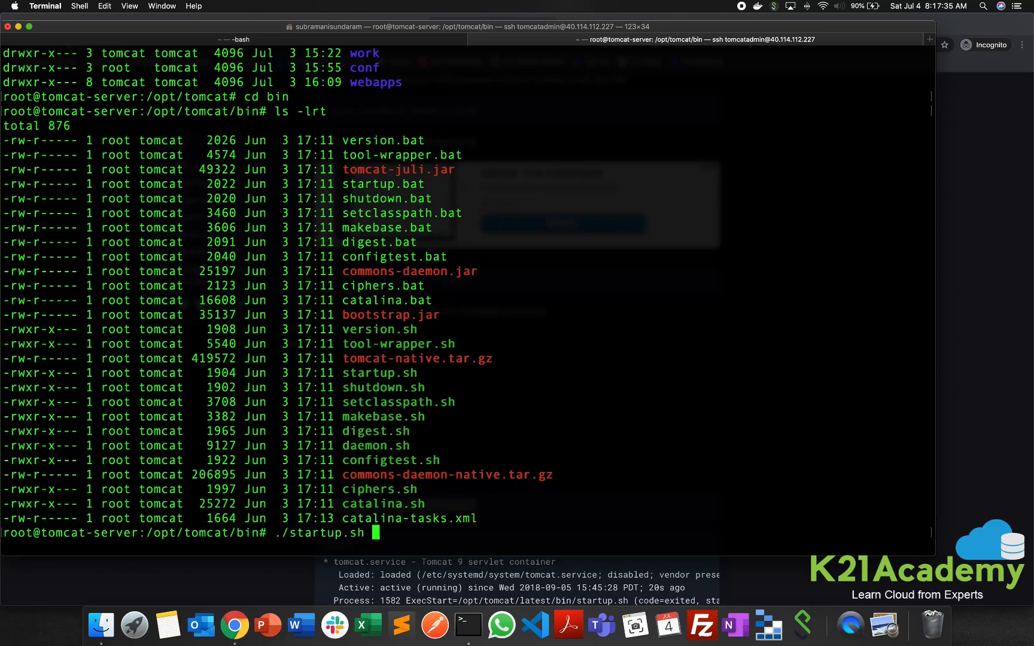
key(Return)
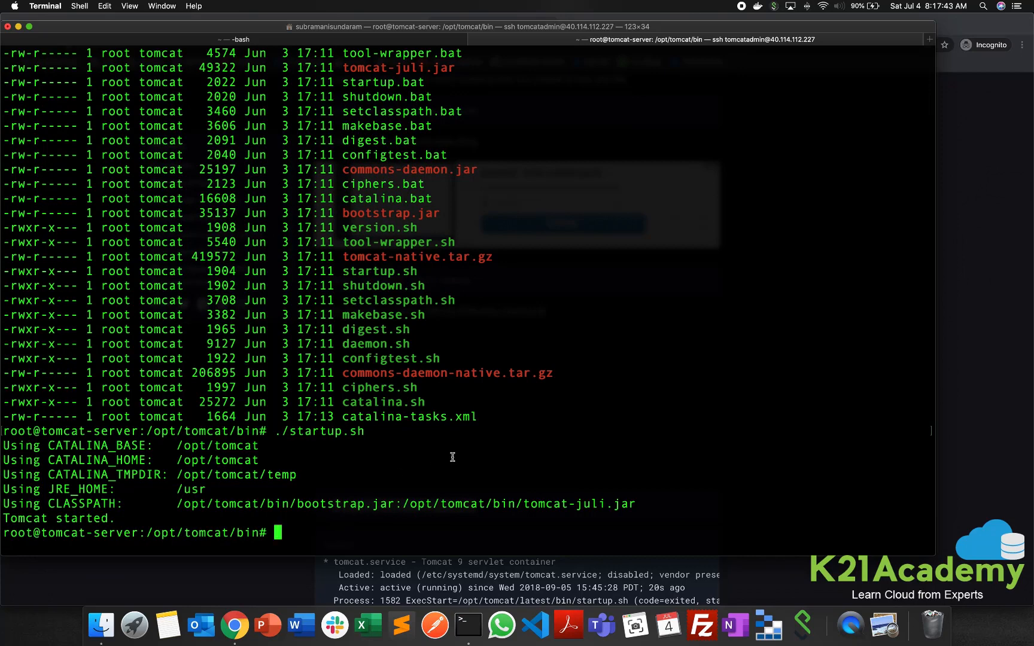
- Change to Tomcat's conf directory with cd ../conf and list its contents with ls -lrt
text(cd ../conf)
key(Return)
text(l)
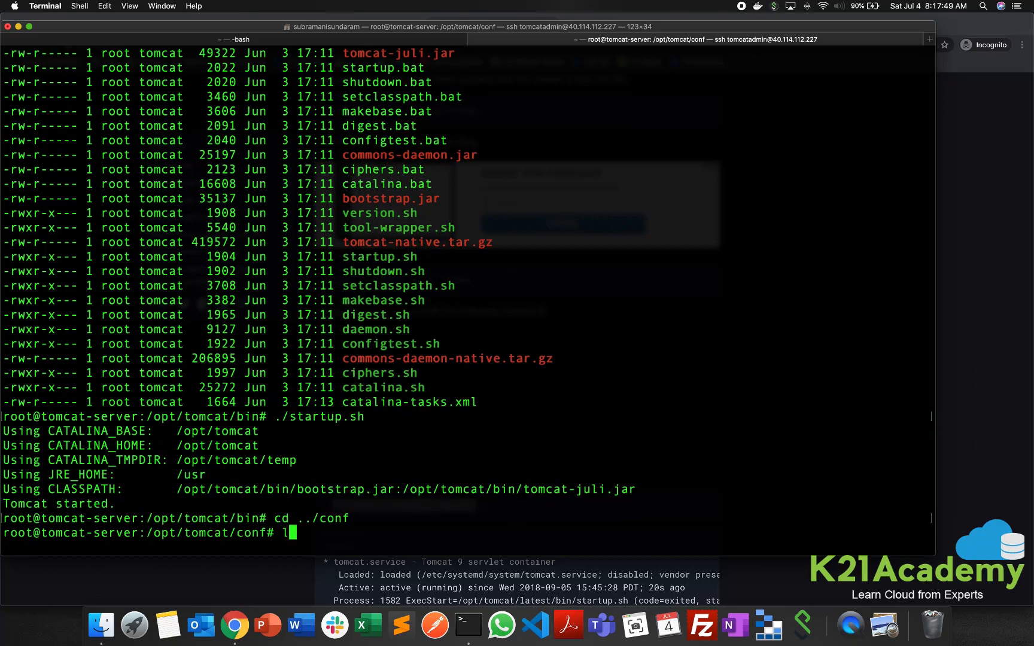
text(s -lrt)
key(Return)
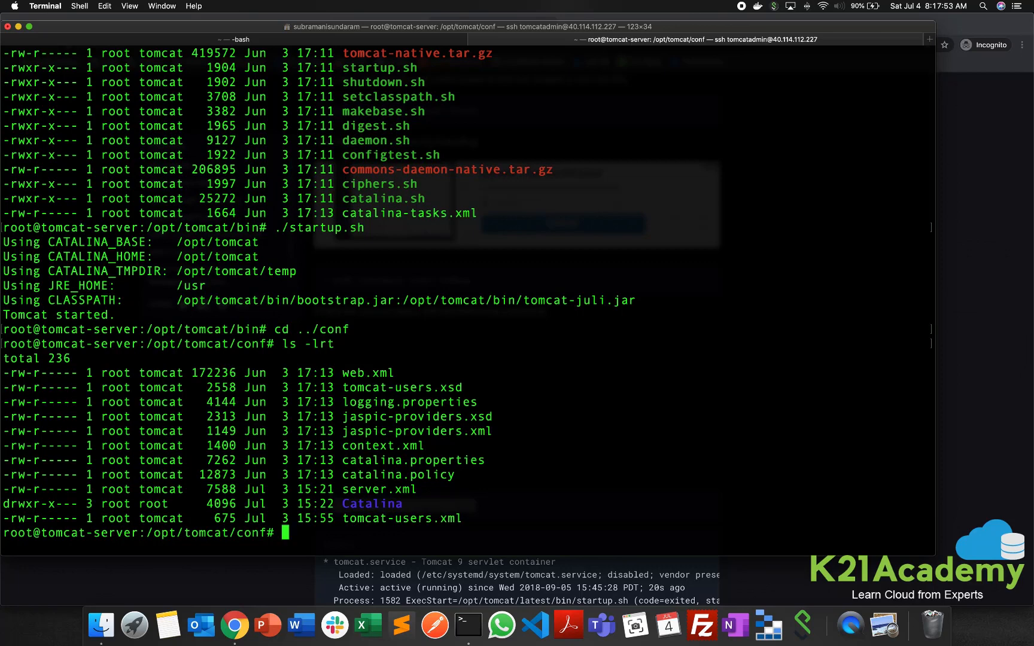
- Print server.xml with cat and examine the port configured for the uncommented HTTP/1.1 connector
text(cat server.xml)
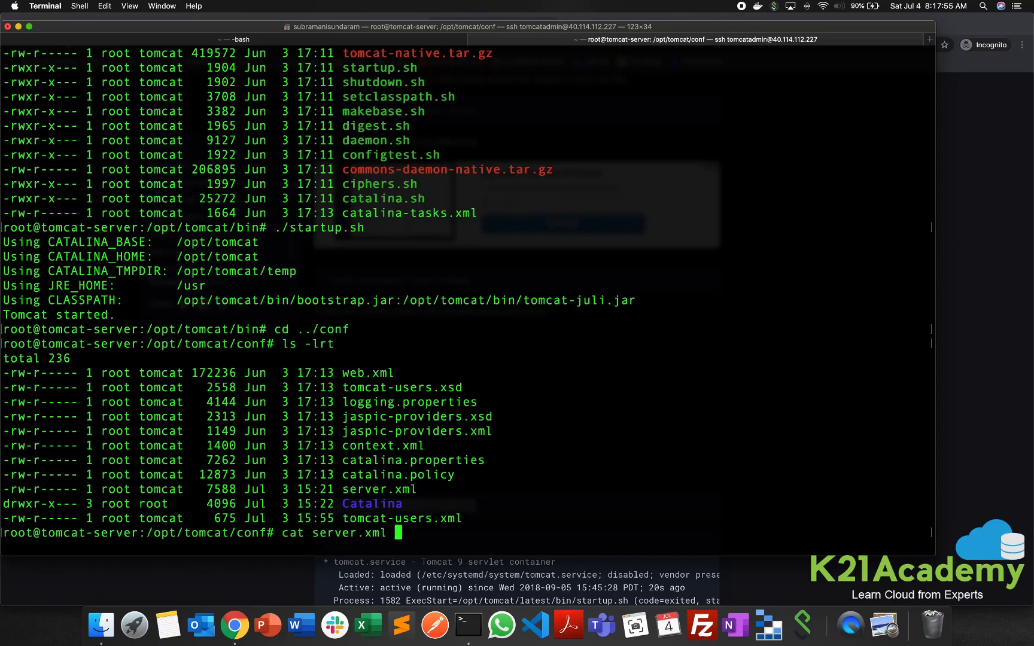
key(Return)
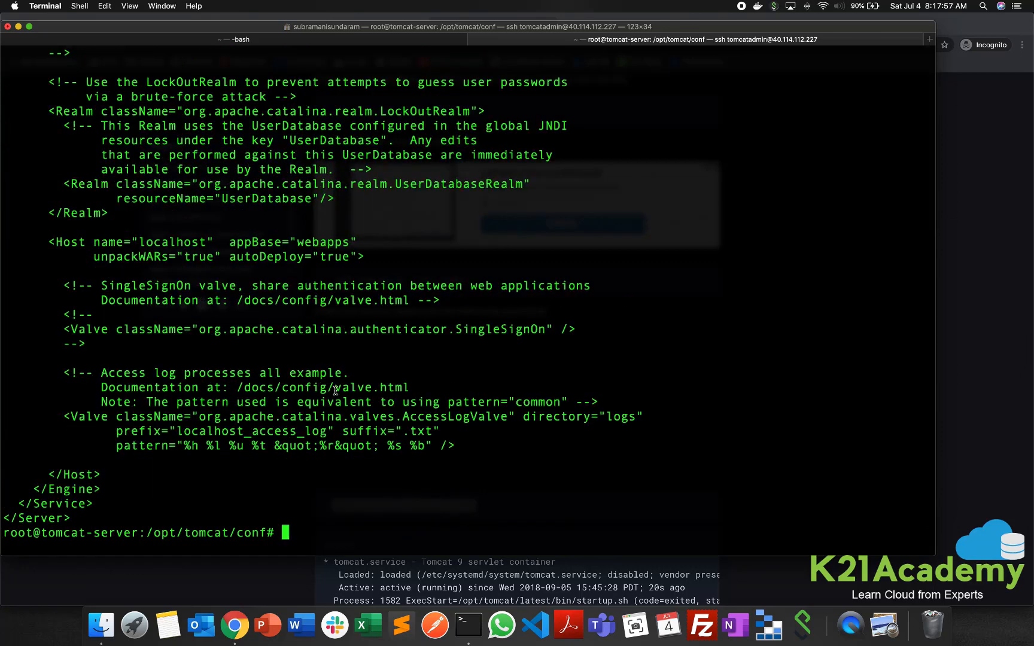
scroll(341, 386, up, 7)
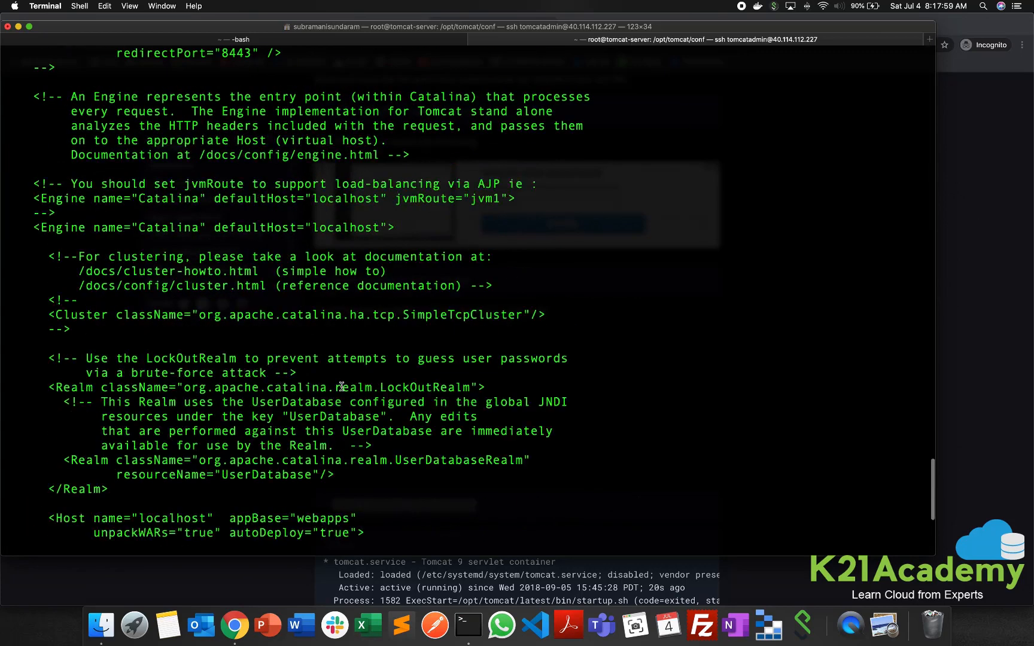
scroll(341, 386, up, 3)
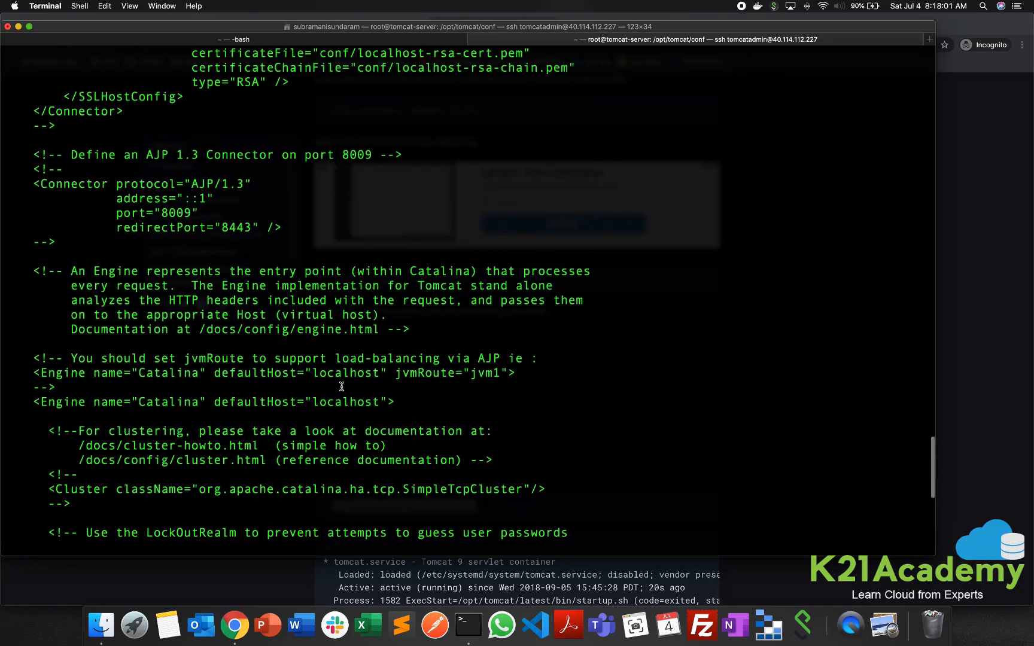
scroll(324, 381, up, 4)
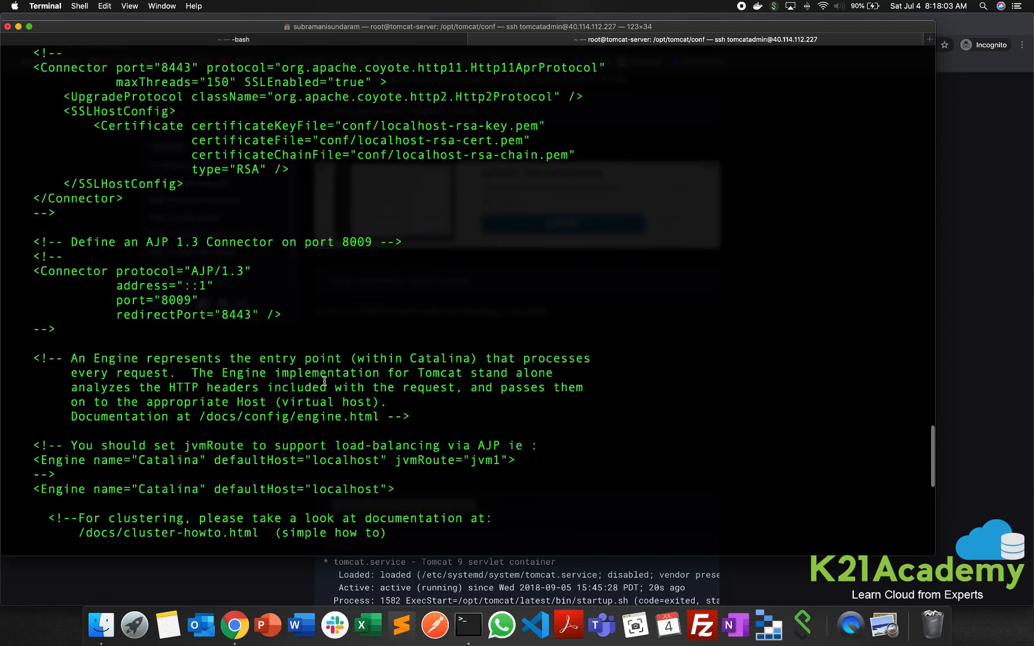
scroll(252, 264, up, 5)
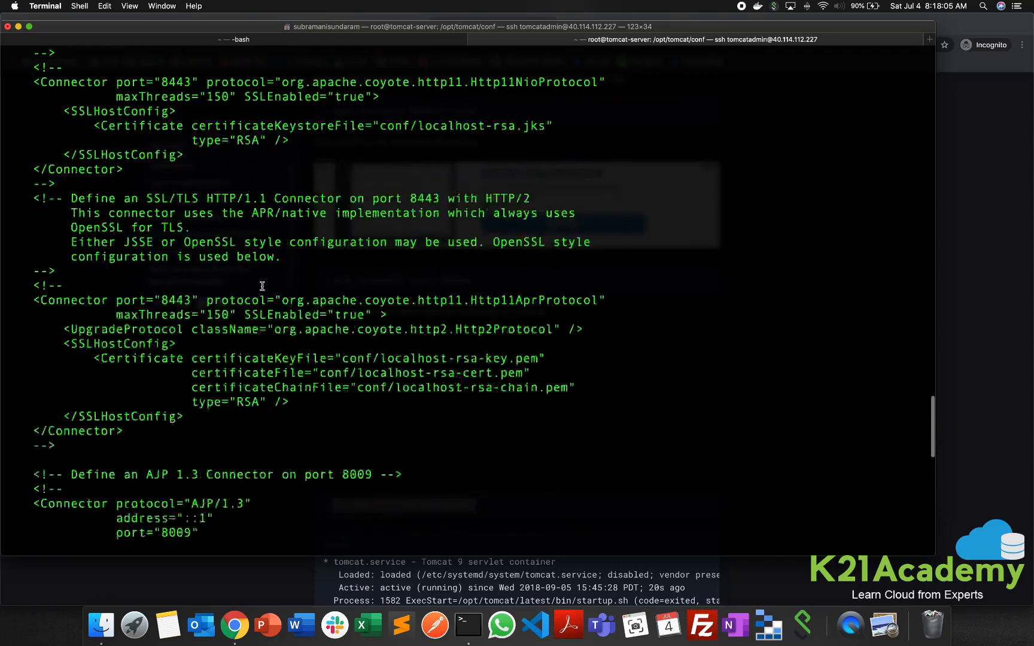
scroll(262, 286, up, 6)
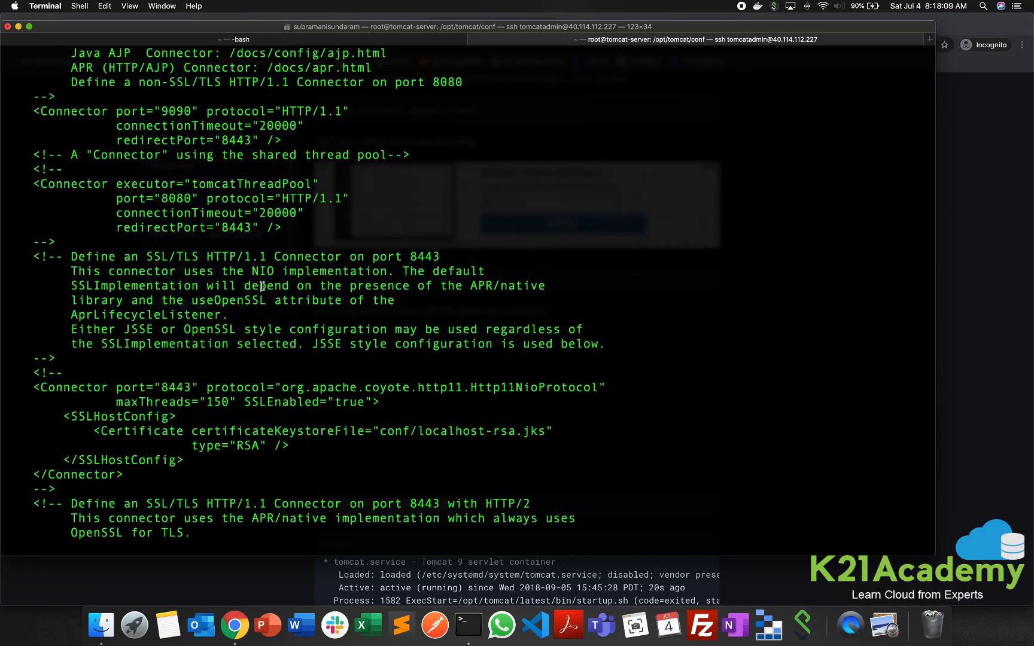
scroll(262, 286, up, 1)
scroll(263, 286, up, 4)
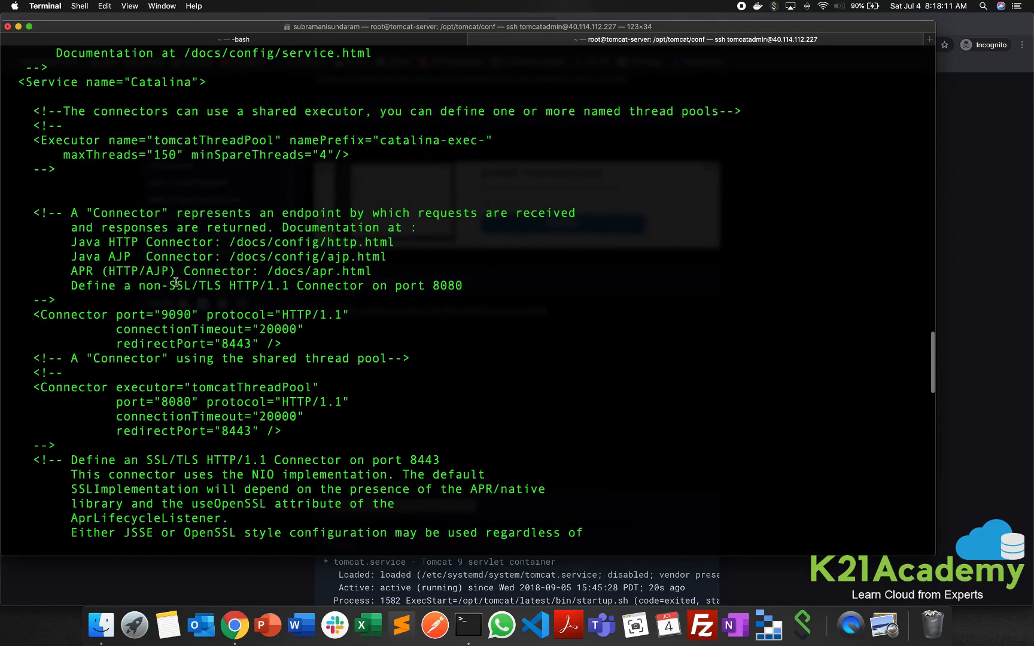
drag(165, 313, 190, 314)
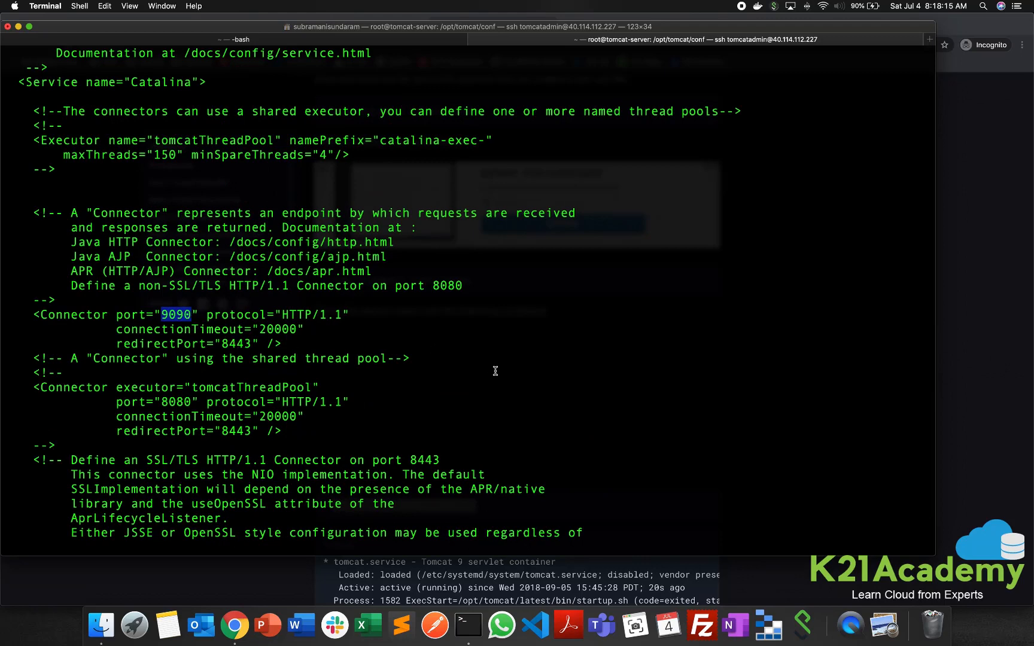
- Switch to the Azure portal in Chrome and copy tomcat-server's public IP address from its overview
key(super+Tab)
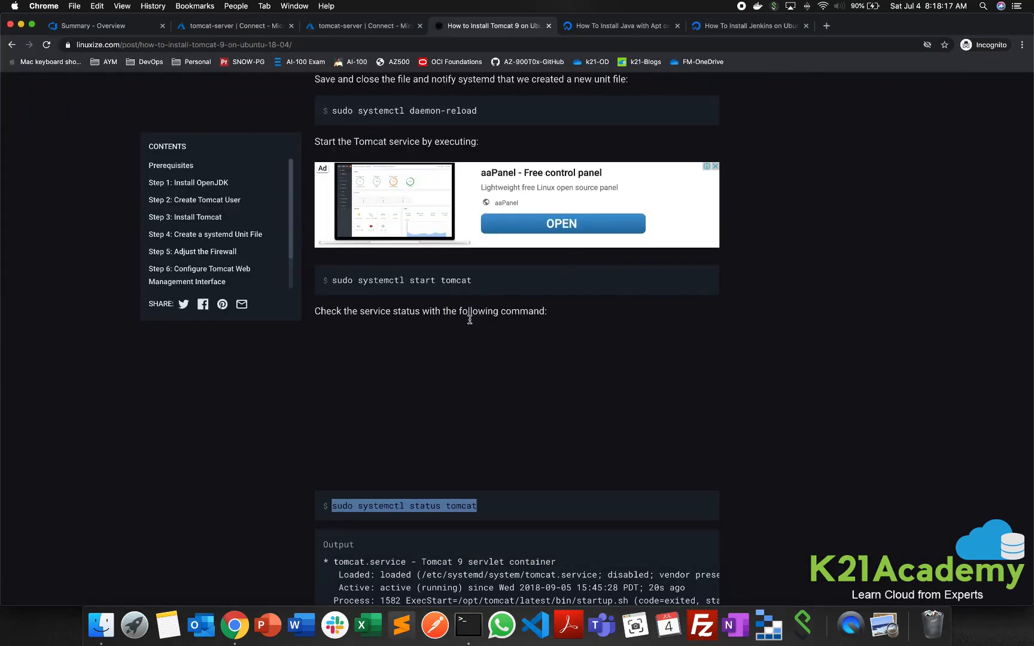
key(super+Tab)
key(super+Tab)
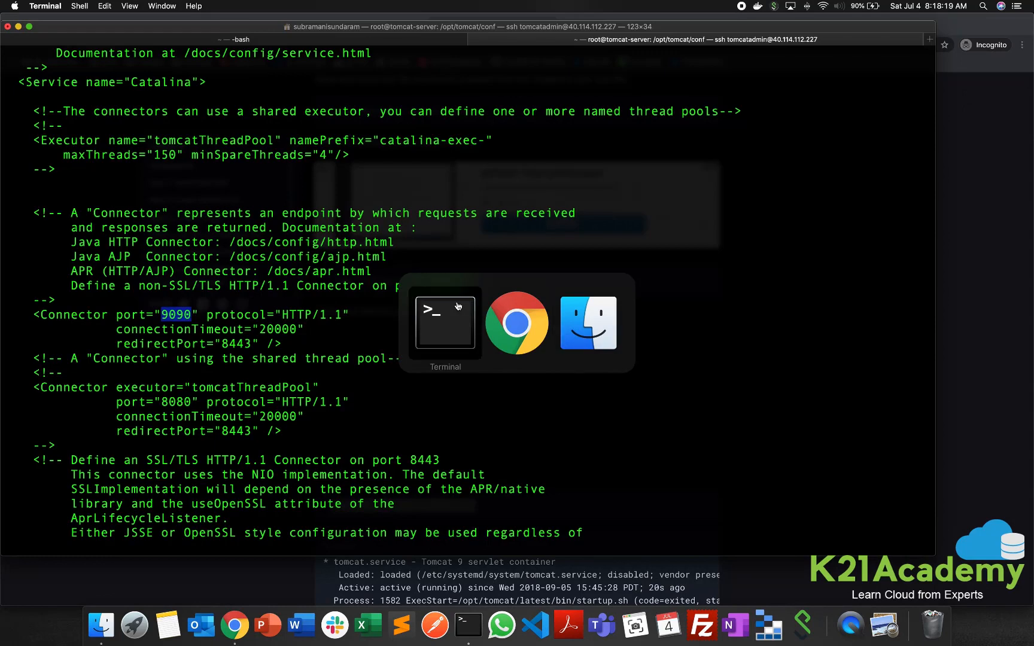
key(super+Tab)
key(ctrl+shift+Tab)
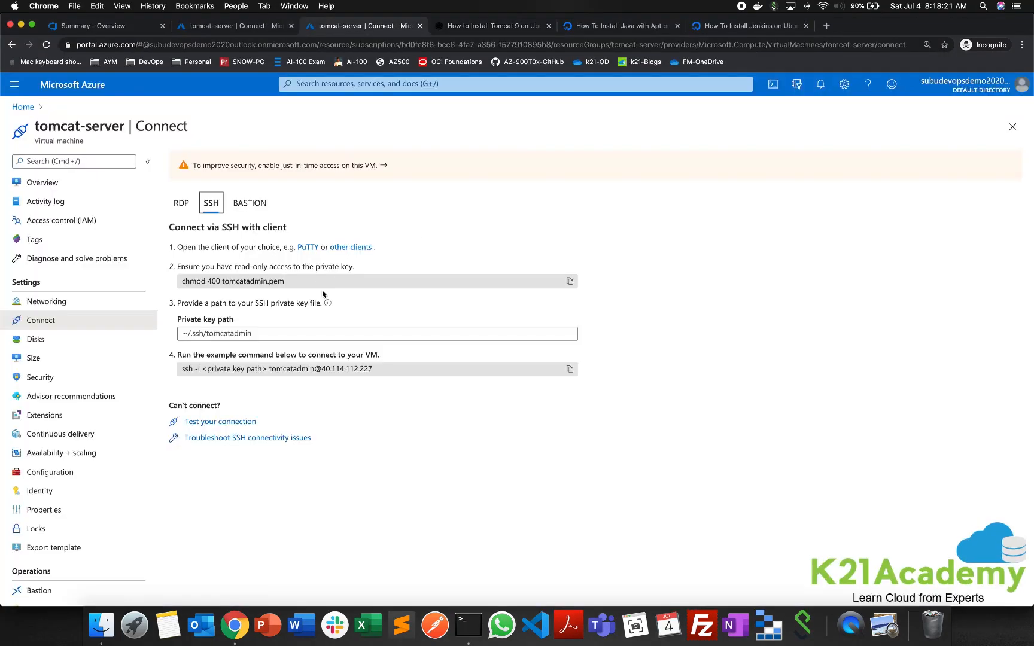
click(42, 183)
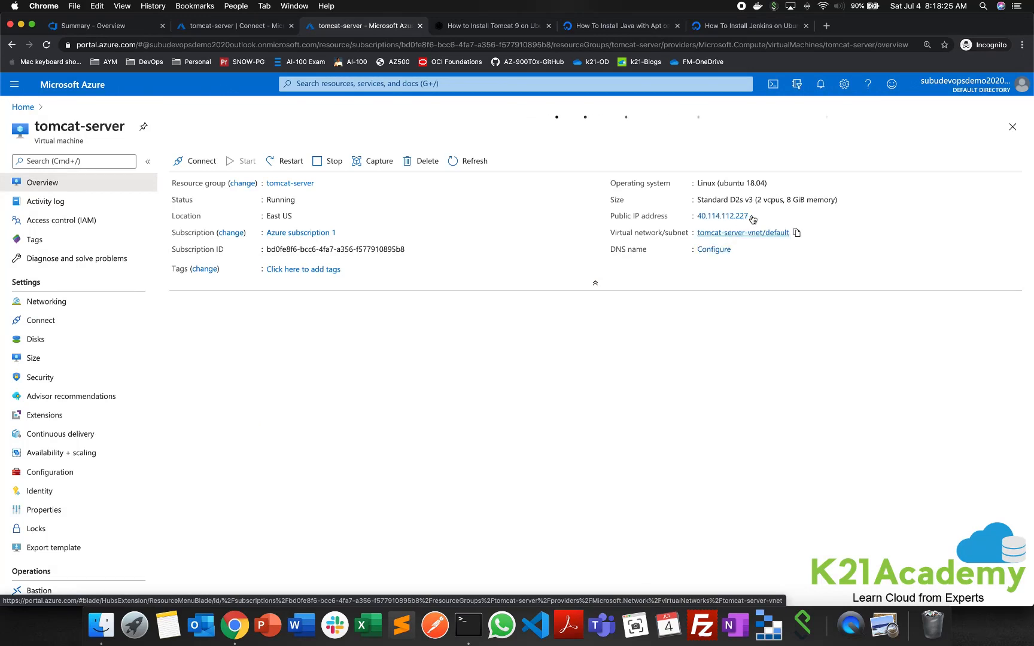
click(756, 246)
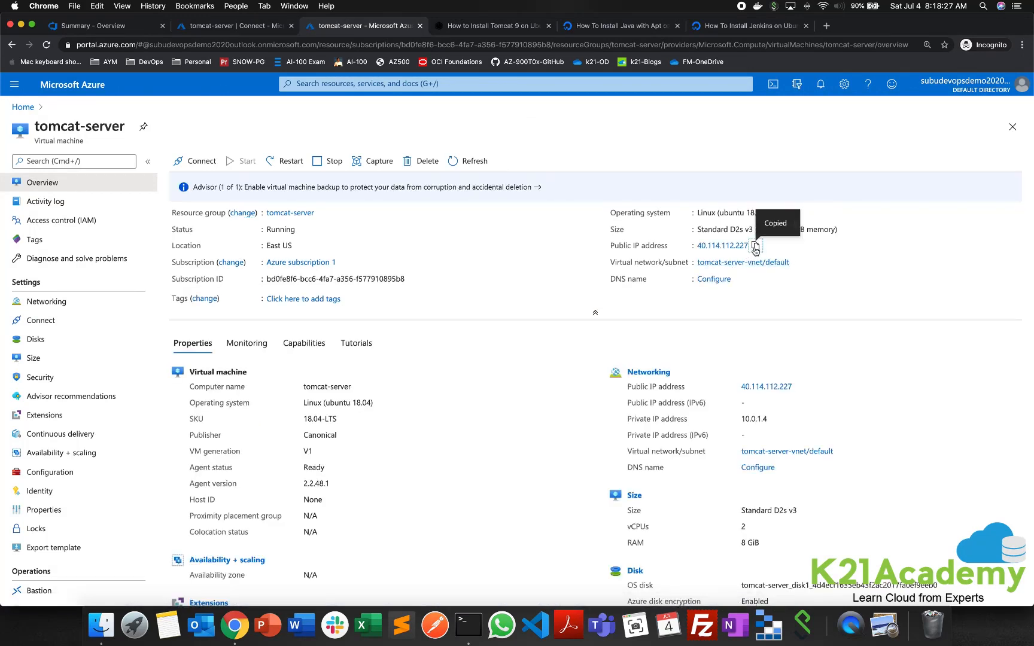
- Load 40.114.112.227:9090 in the other Chrome window, replacing the webapp page, to check that Tomcat responds
right_click(234, 633)
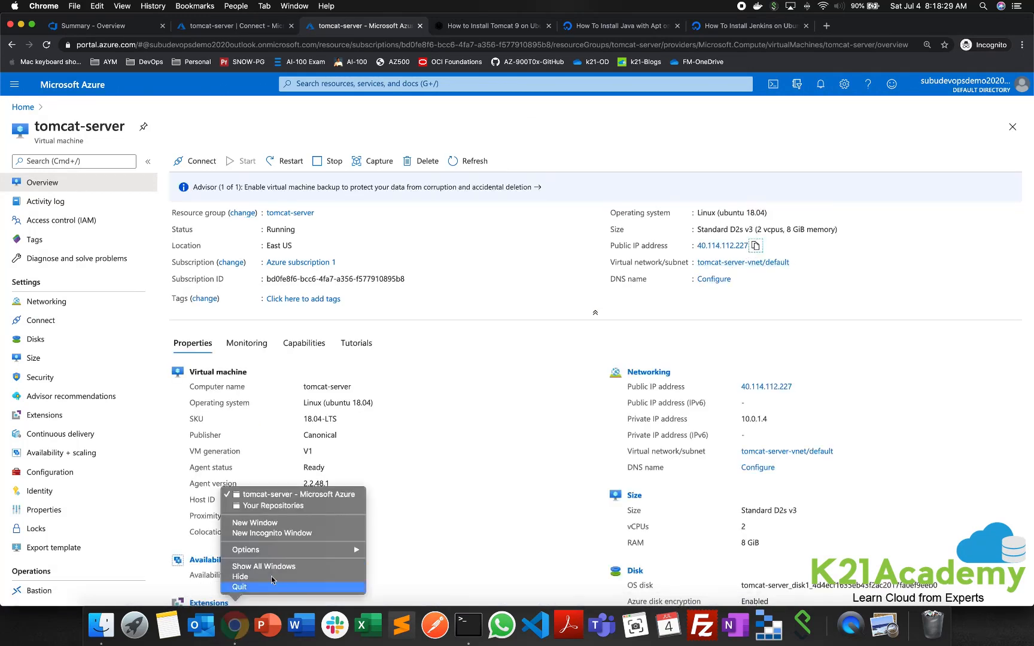
click(272, 506)
click(250, 27)
click(209, 44)
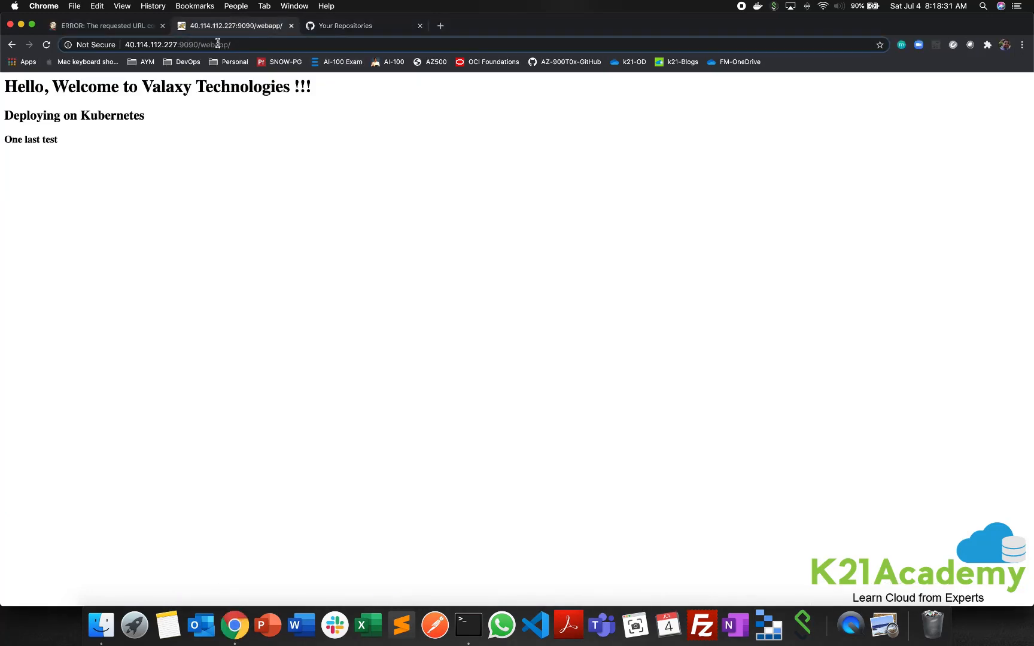
key(super+v)
text(:9090)
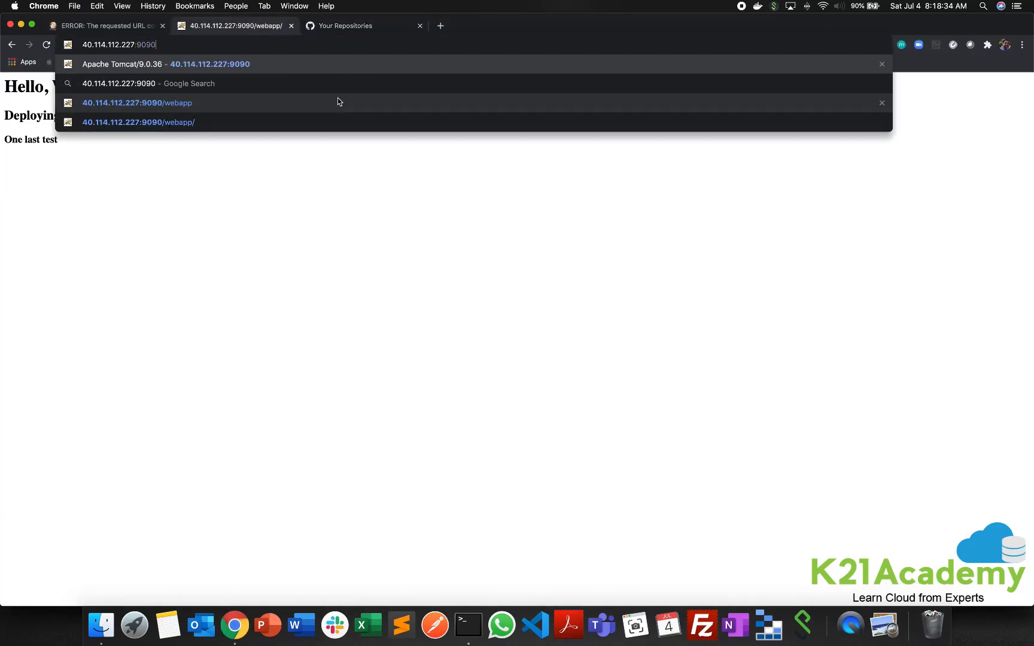
key(Return)
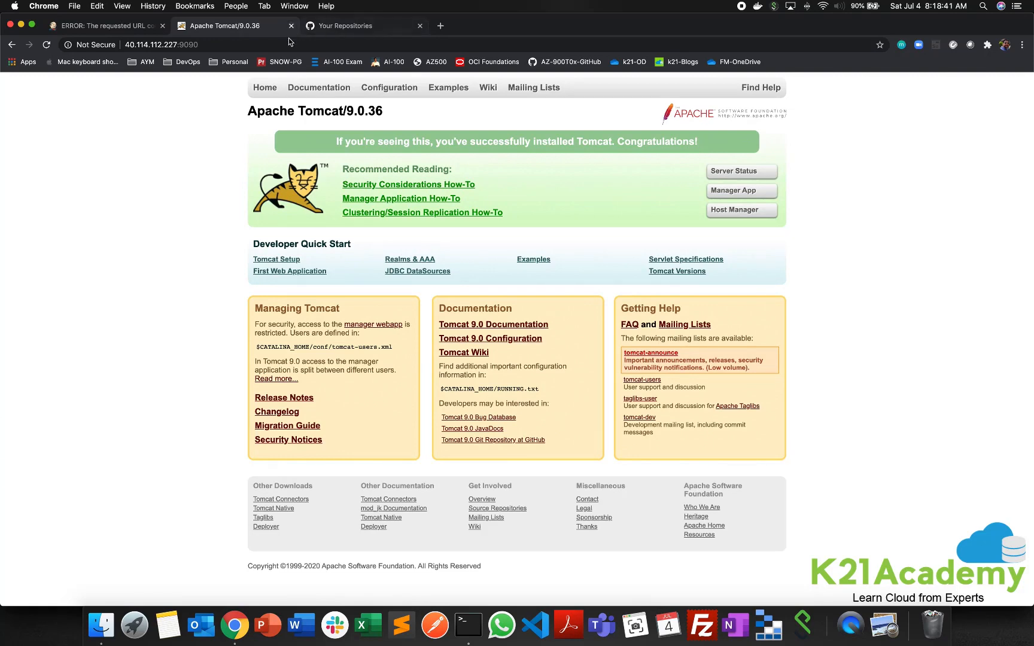
- Return to the Azure portal window and open the jenkins-server virtual machine's overview from the portal home
click(279, 9)
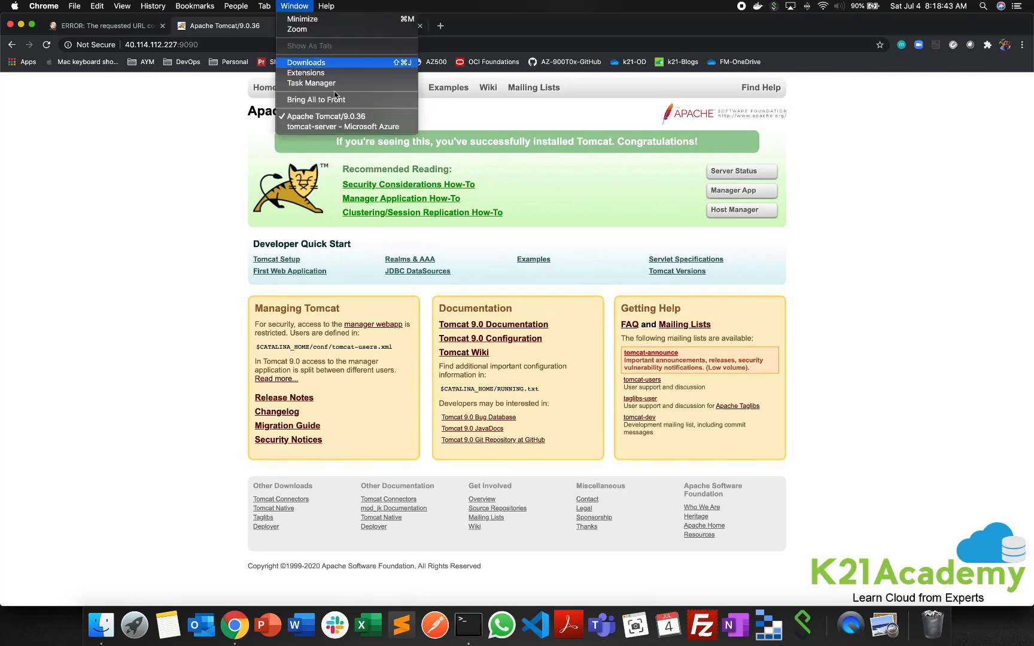
click(338, 131)
click(243, 30)
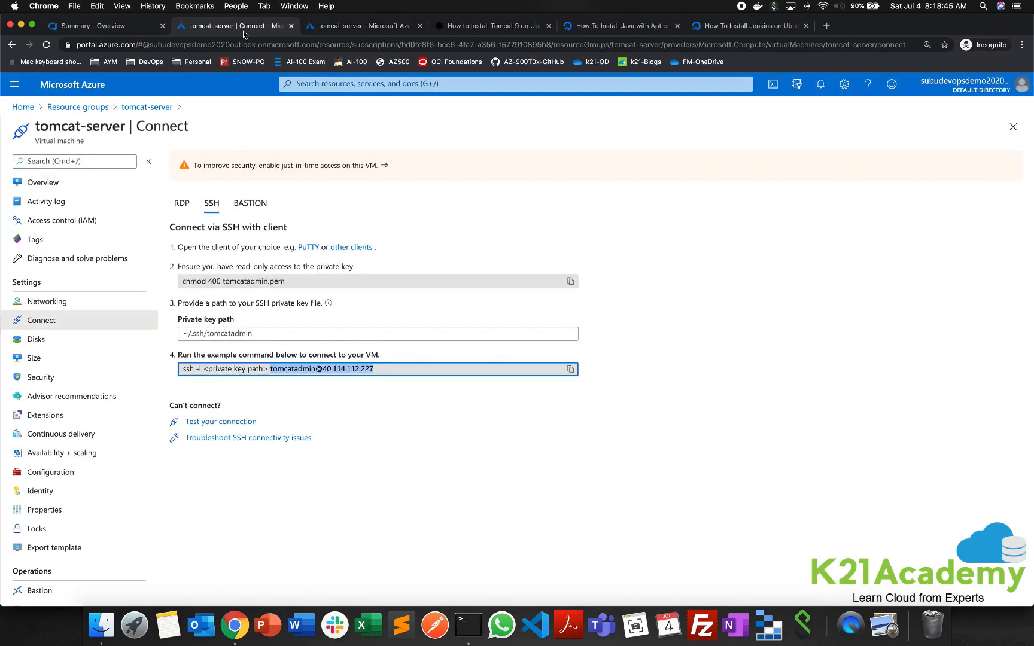
click(356, 30)
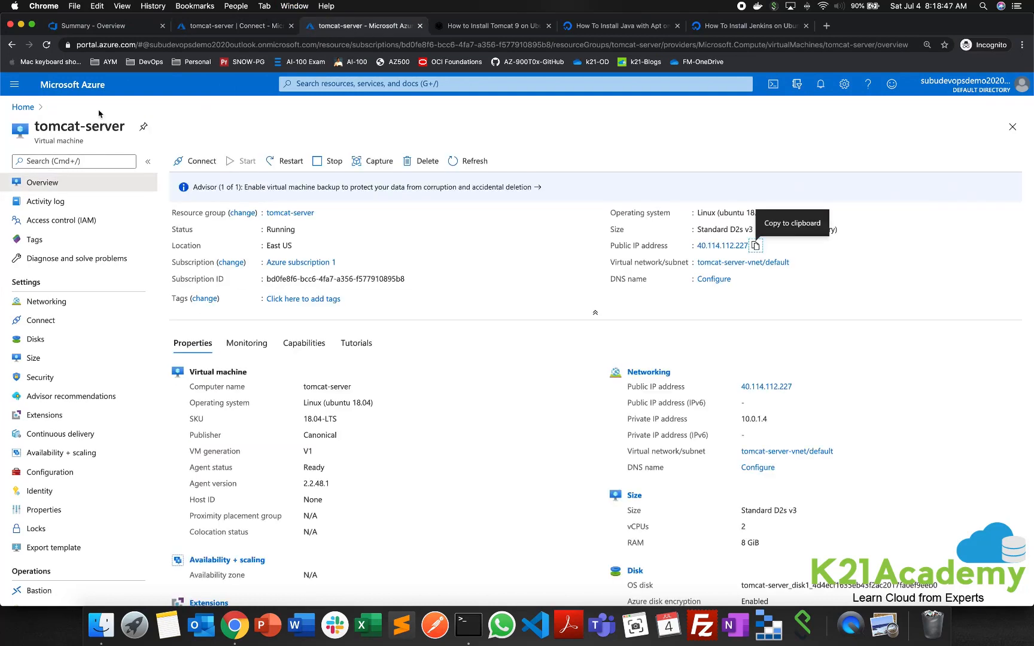
click(23, 107)
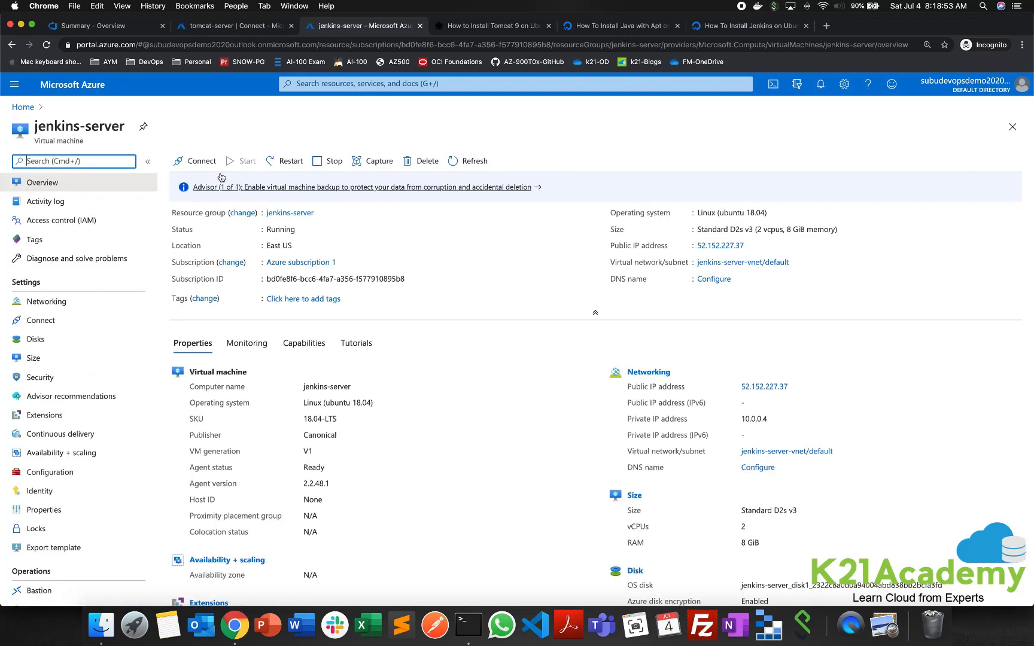
click(199, 161)
click(215, 185)
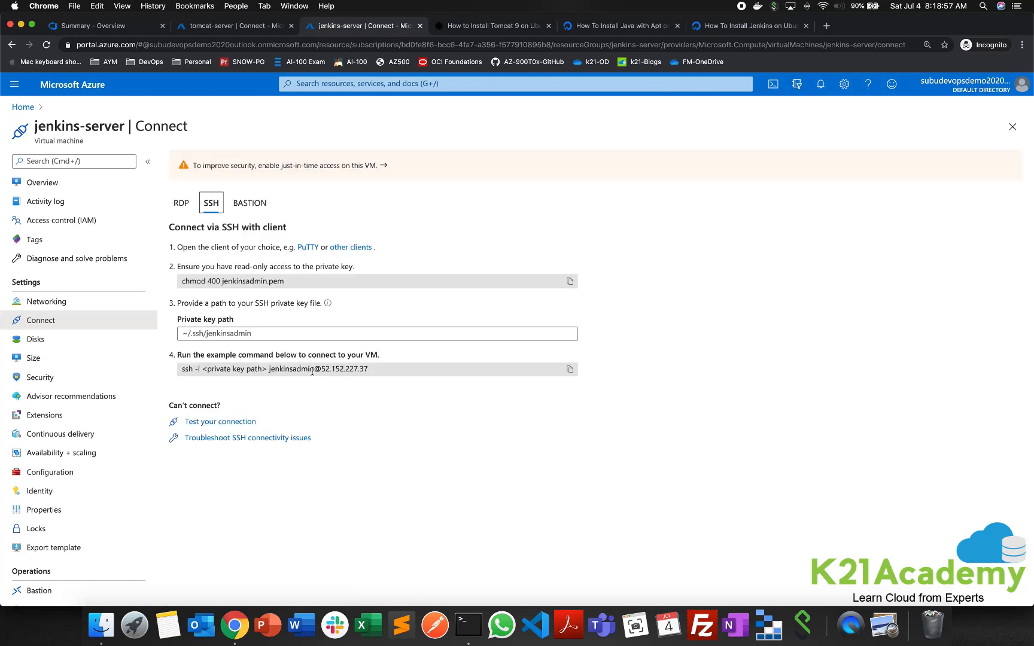
drag(269, 369, 403, 369)
key(super+c)
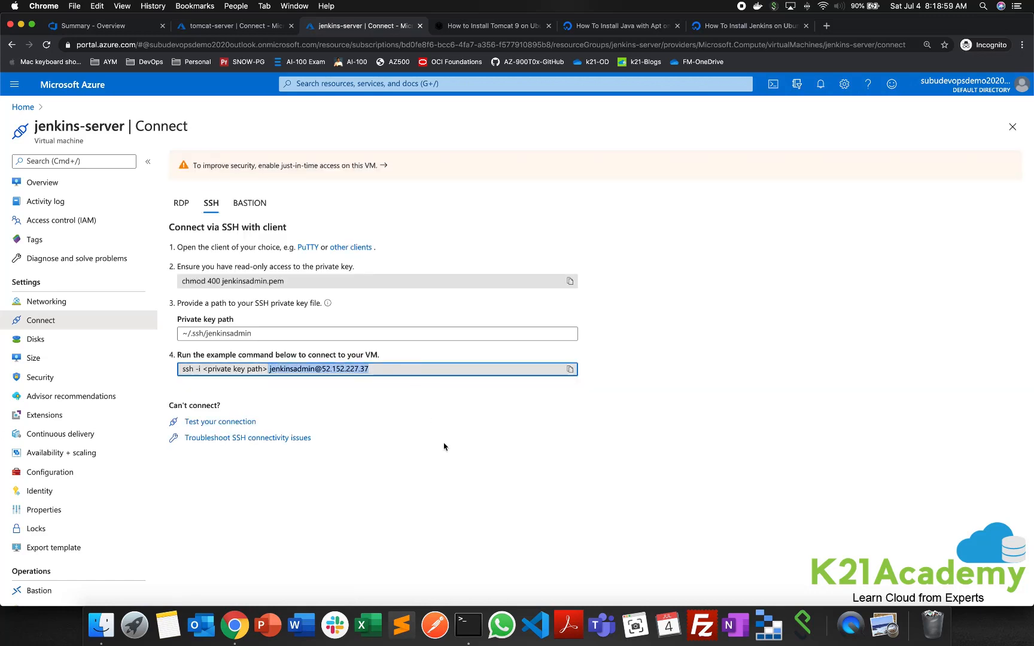
click(468, 625)
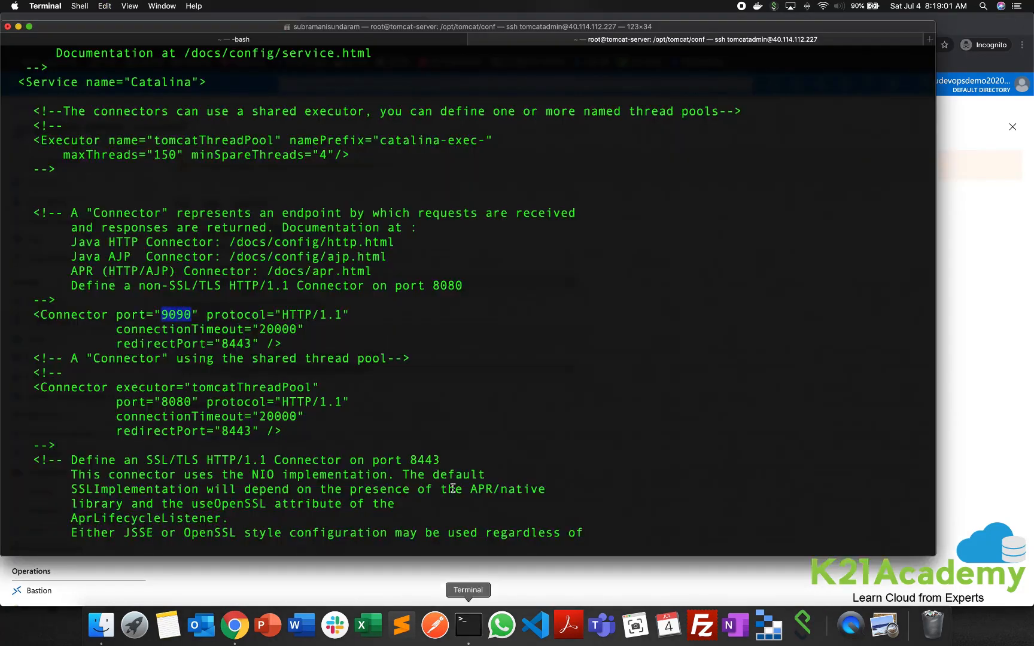
click(282, 39)
key(super+v)
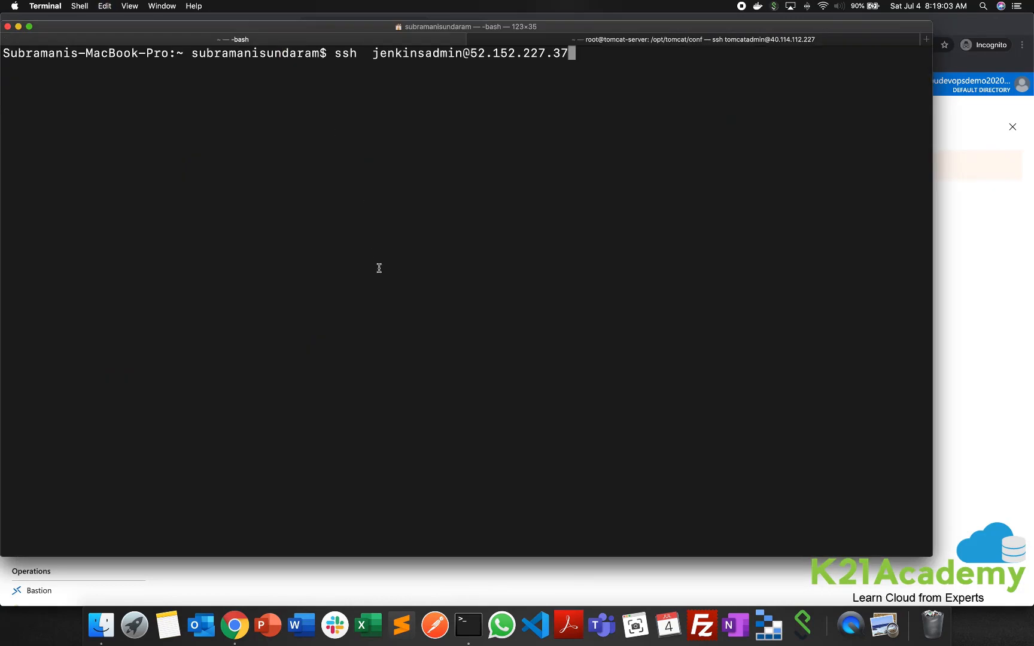
key(Return)
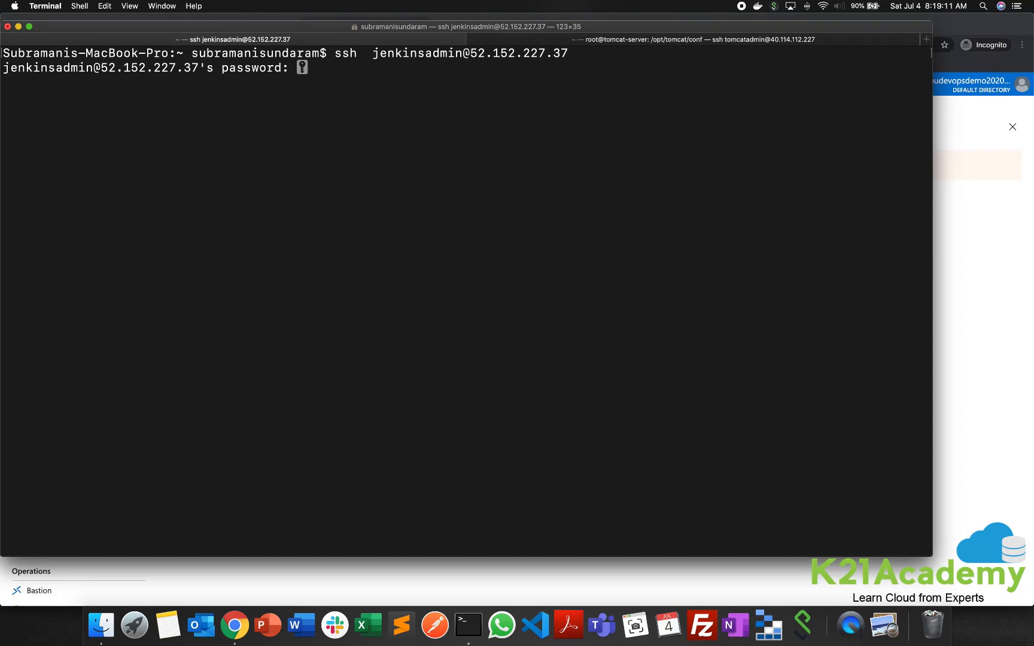
key(Return)
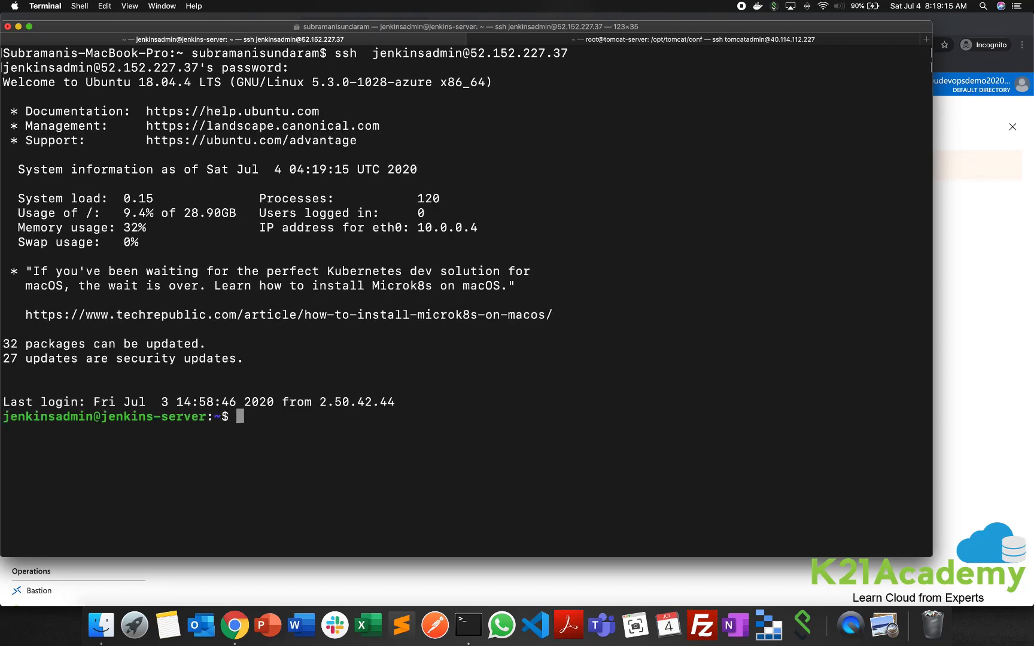
text(clear)
key(Return)
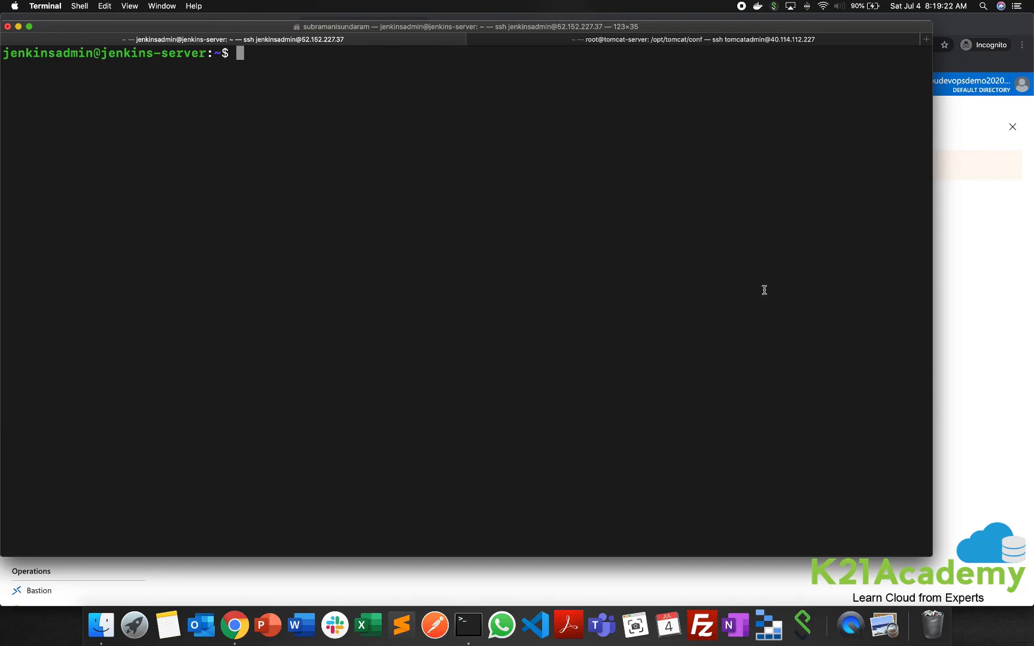
- Switch to Chrome, open the Jenkins on Ubuntu 18.04 installation guide and copy the sudo systemctl status jenkins command from Step 2
click(967, 327)
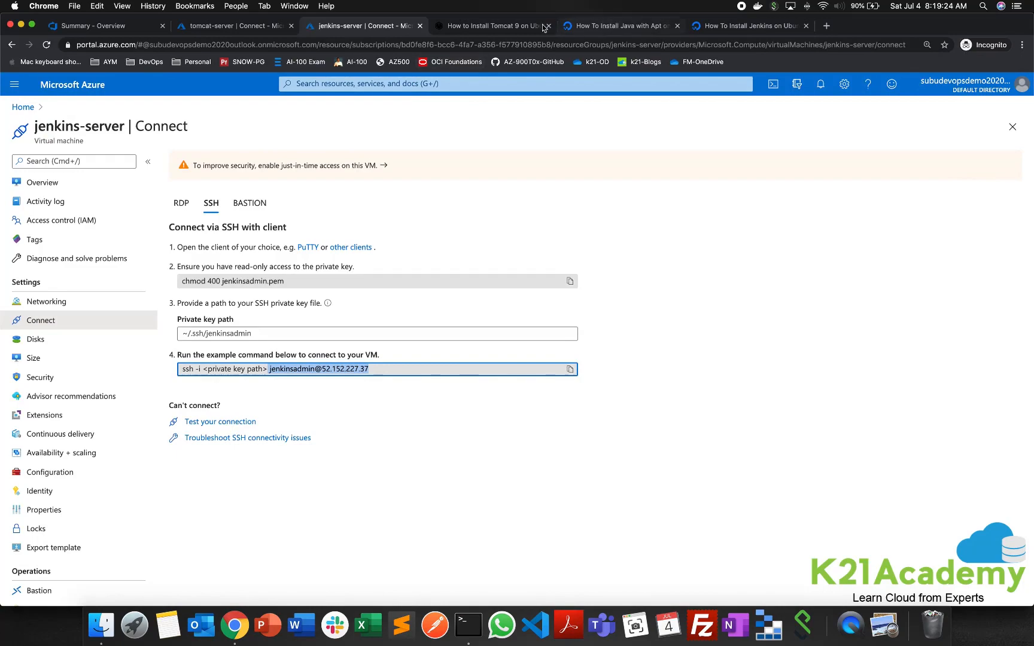
click(736, 28)
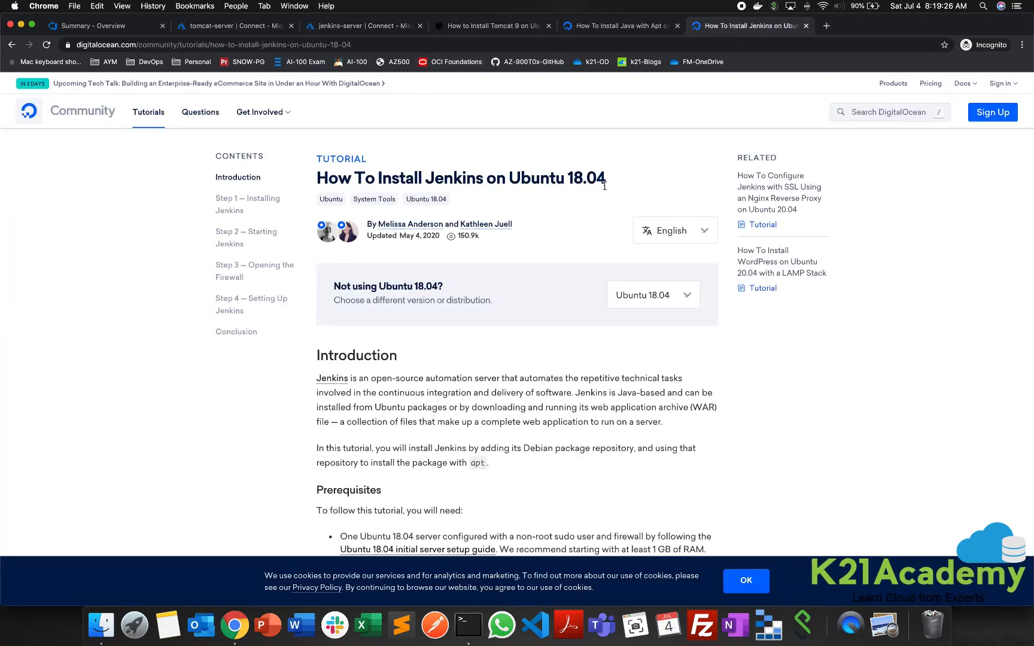
scroll(525, 358, down, 7)
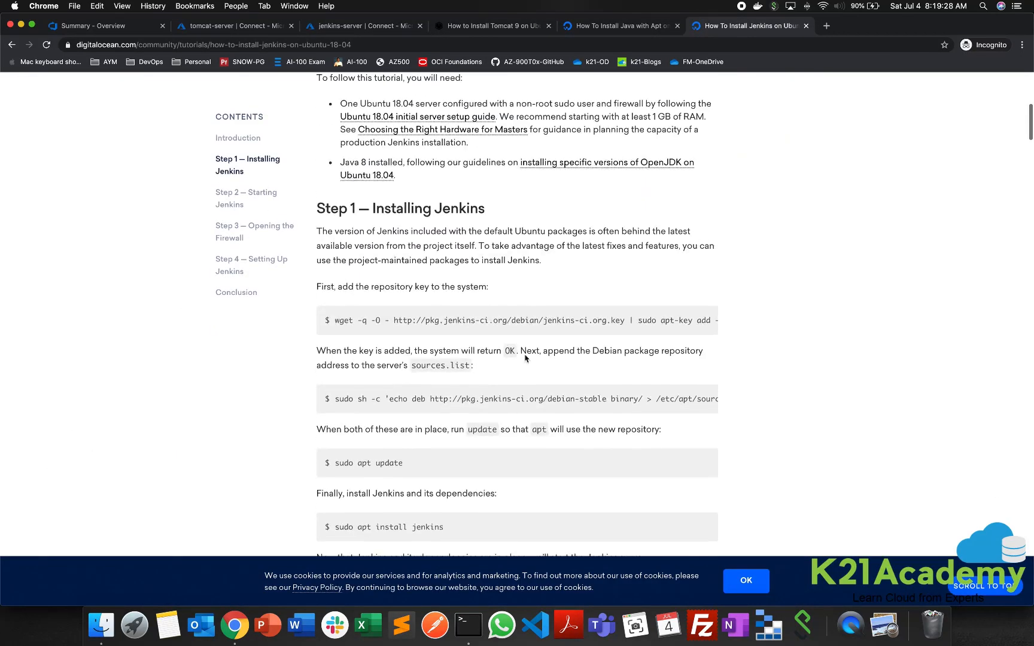
scroll(526, 358, down, 4)
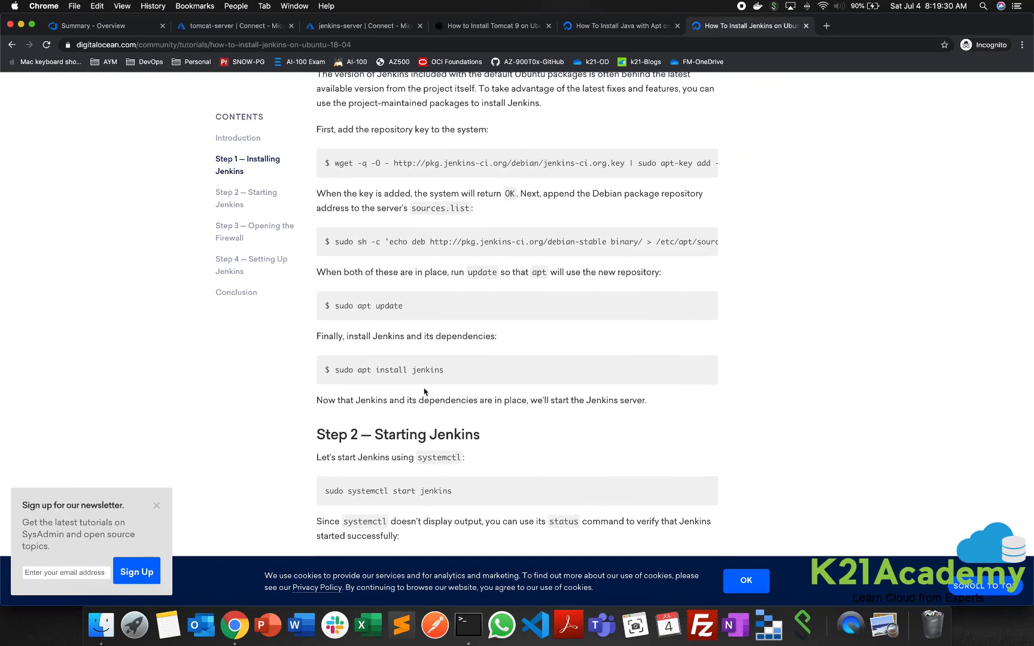
scroll(424, 392, down, 3)
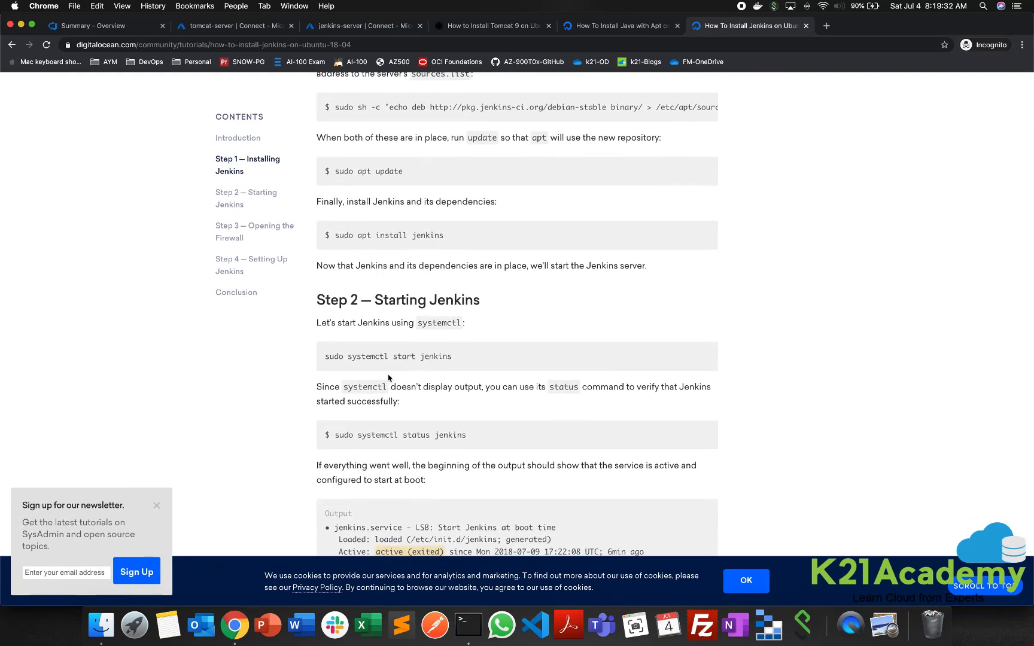
scroll(389, 379, down, 1)
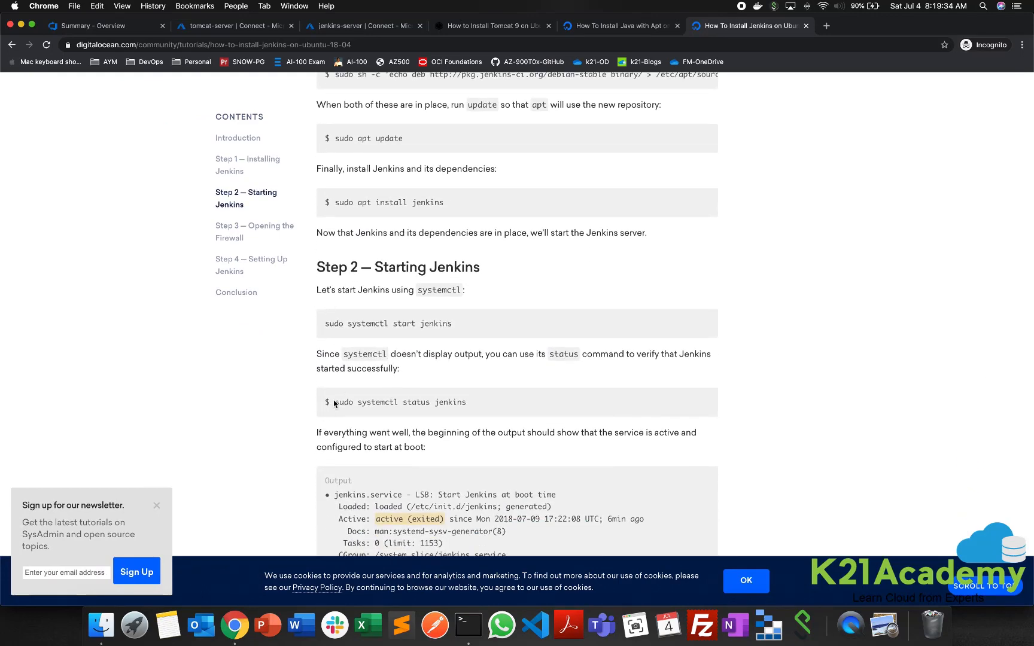
drag(334, 404, 512, 406)
key(super+c)
- Run sudo systemctl status jenkins in Terminal's jenkins-server session to check the Jenkins service
key(super+Tab)
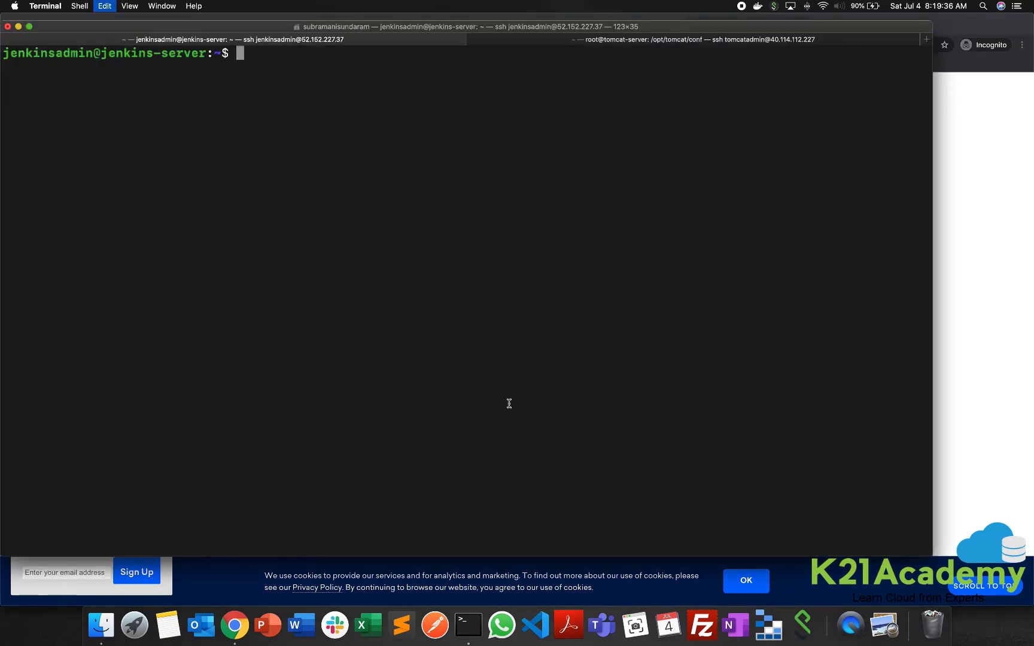
key(super+v)
key(Return)
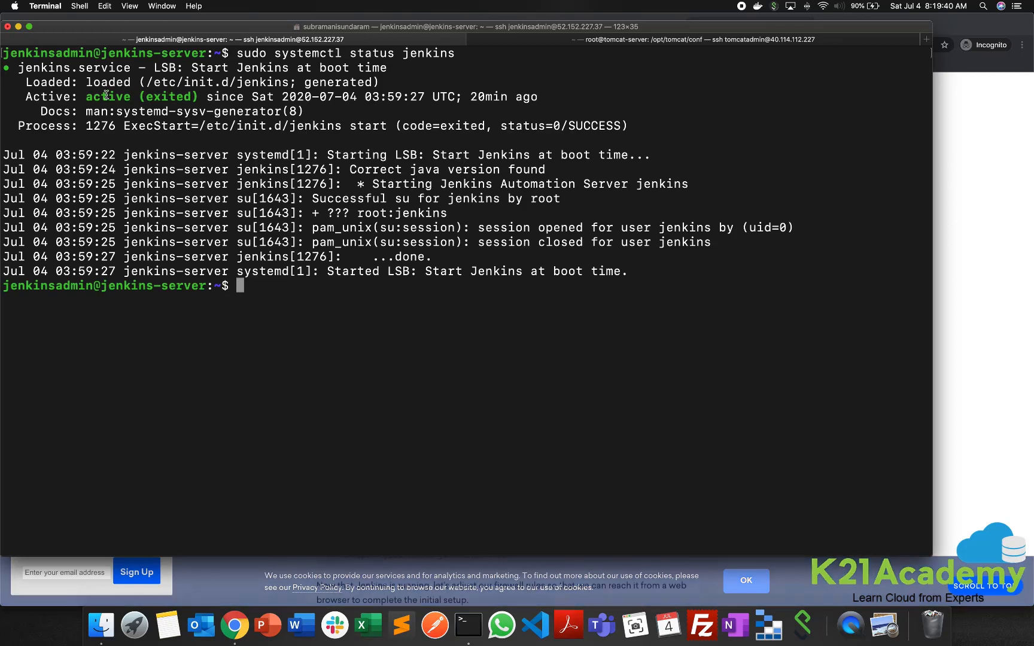
- Return to Chrome, open jenkins-server's overview in the Azure portal and copy its public IP address 52.152.227.37
key(super+Tab)
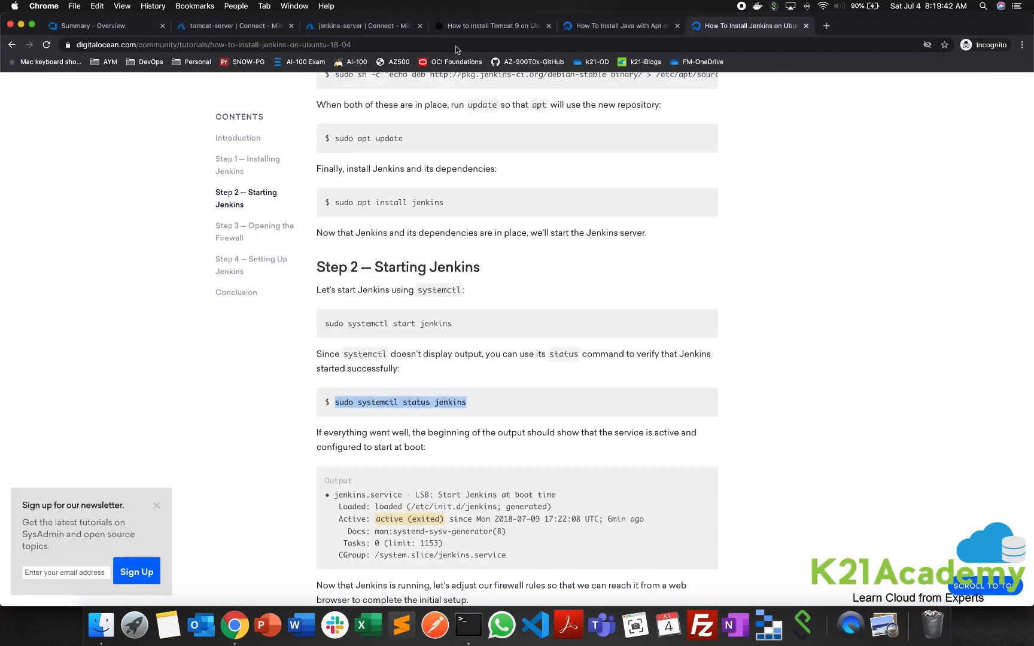
click(385, 27)
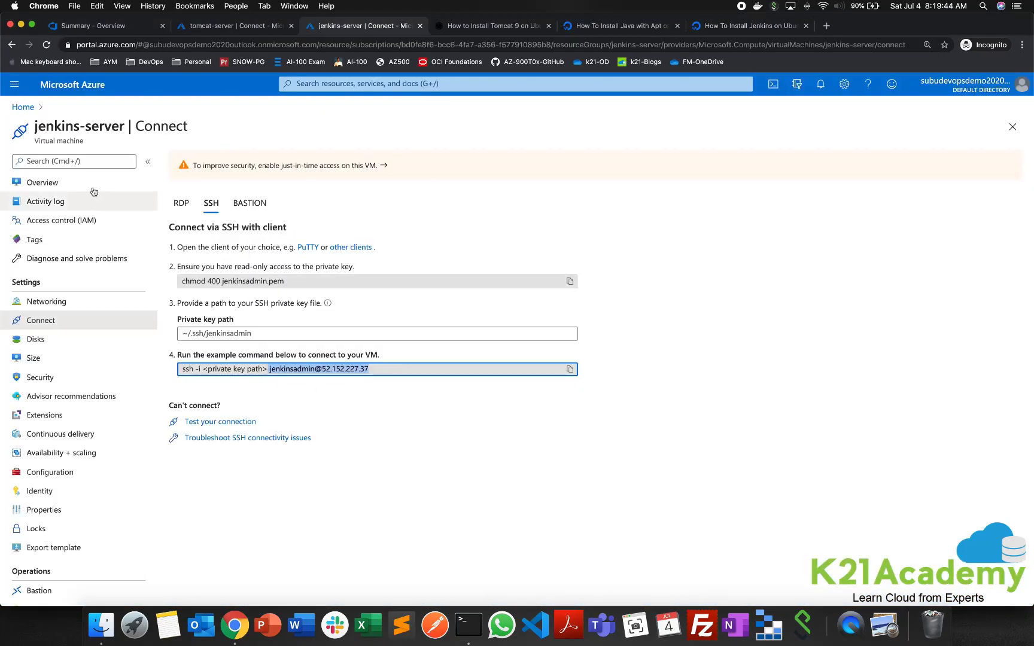
click(42, 183)
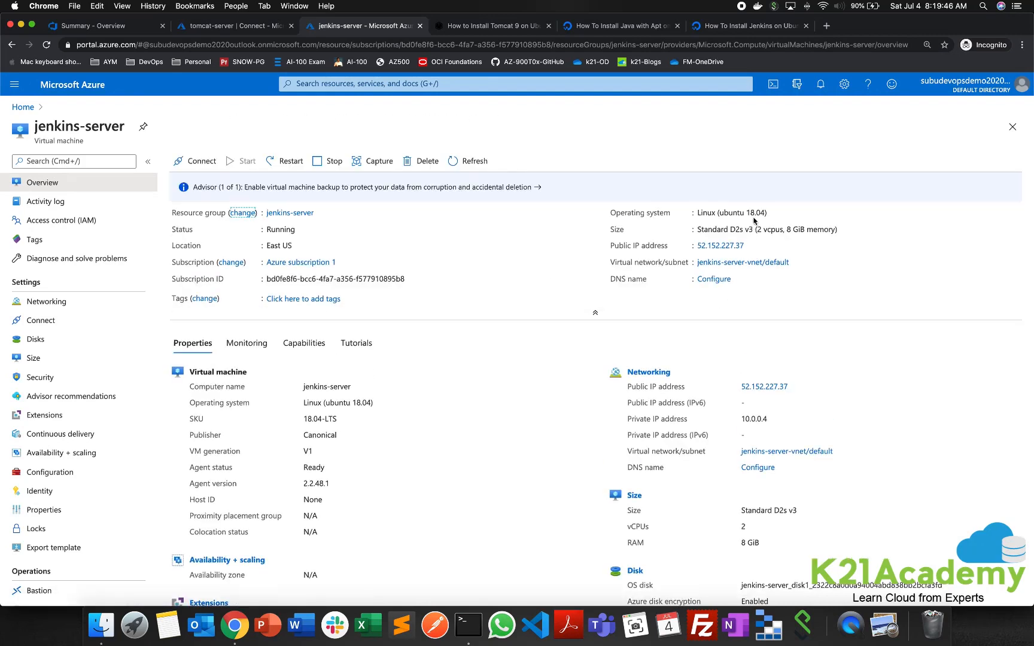
click(752, 246)
- Load 52.152.227.37:8080 in the other Chrome window, replacing the error page, to reach the Jenkins sign-in page
click(299, 5)
click(323, 117)
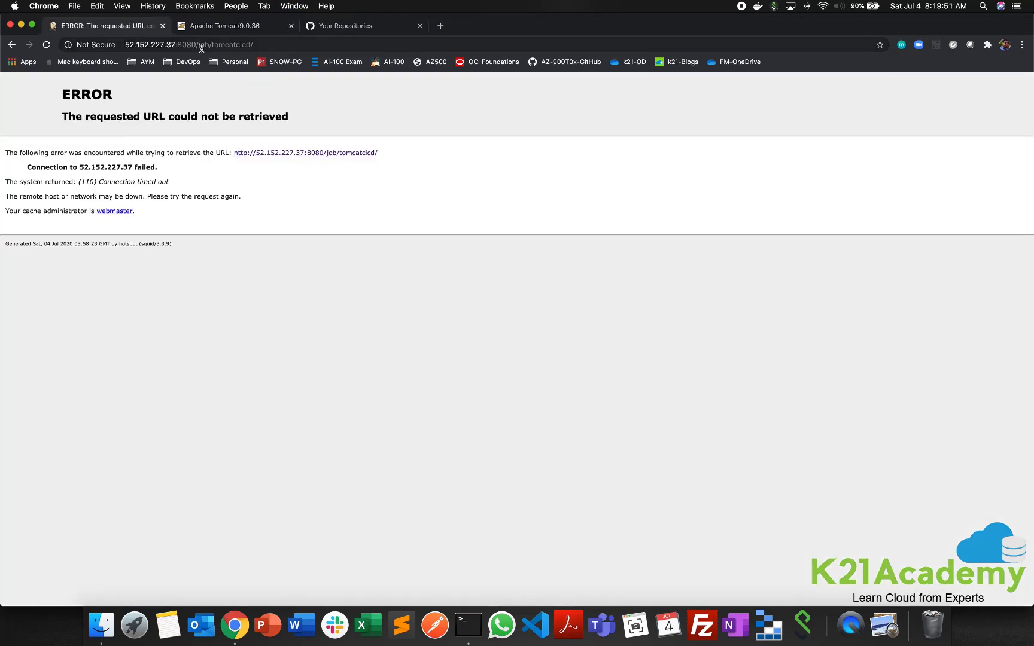
click(201, 48)
key(super+v)
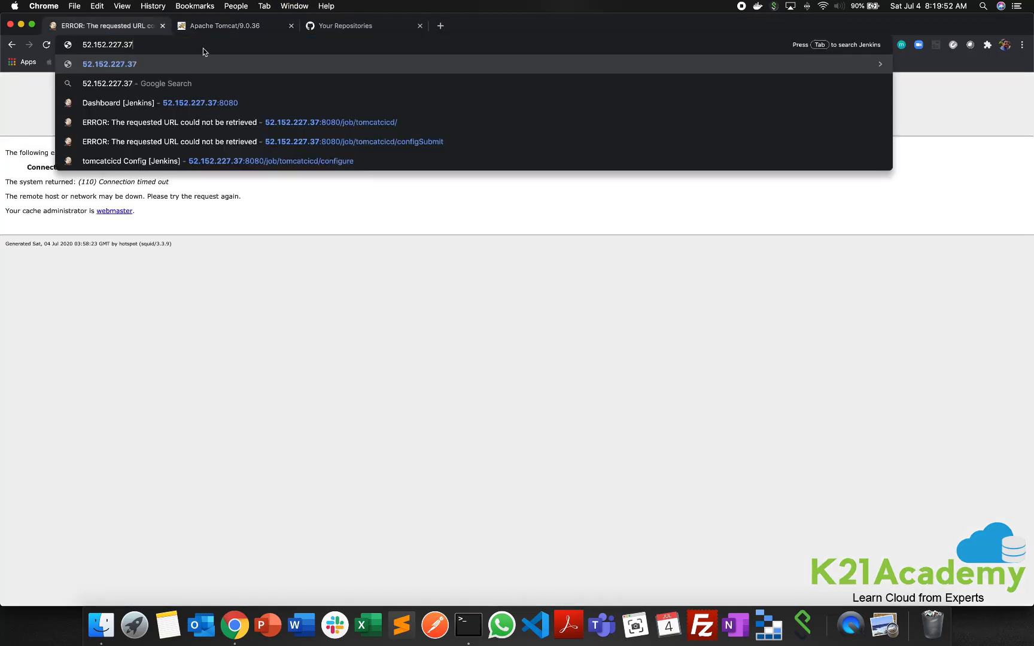
text(:8080)
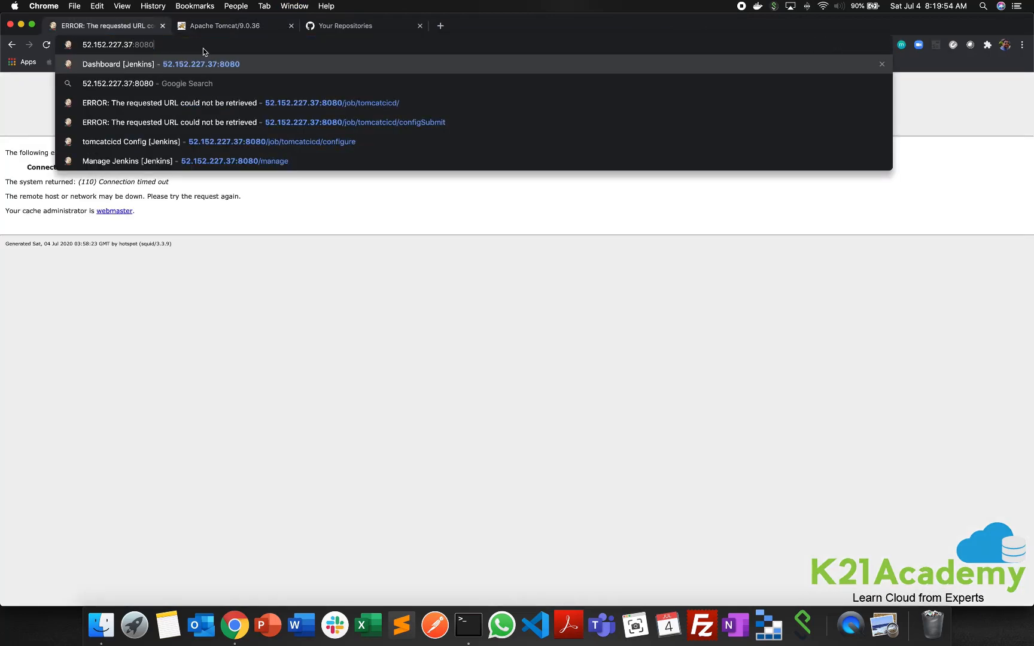
key(Return)
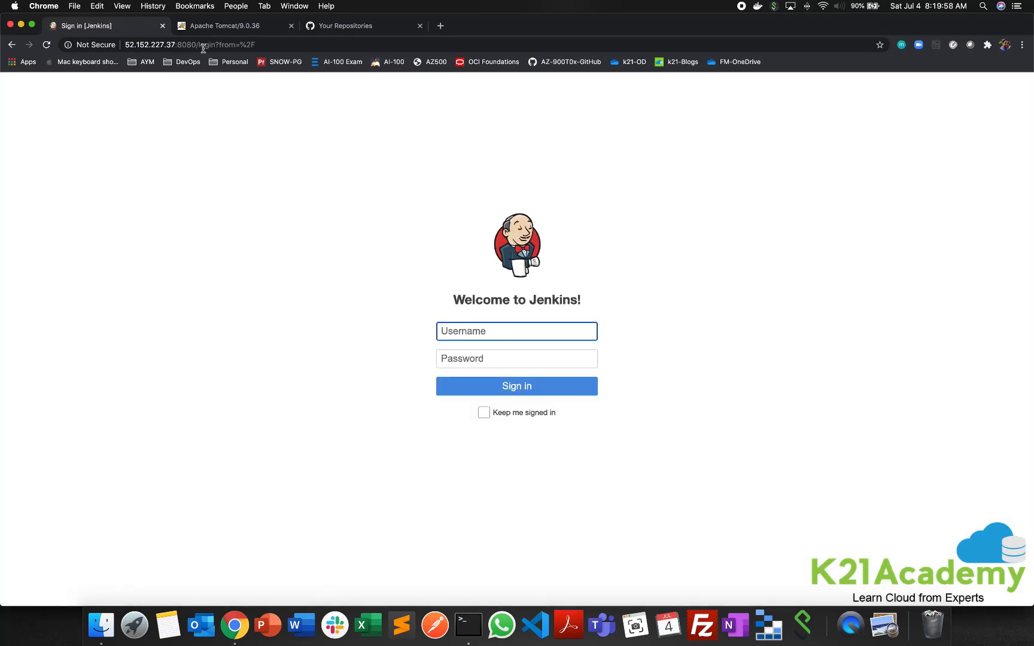
- Sign in to Jenkins with the username admin and the account password
text(admin)
key(Tab)
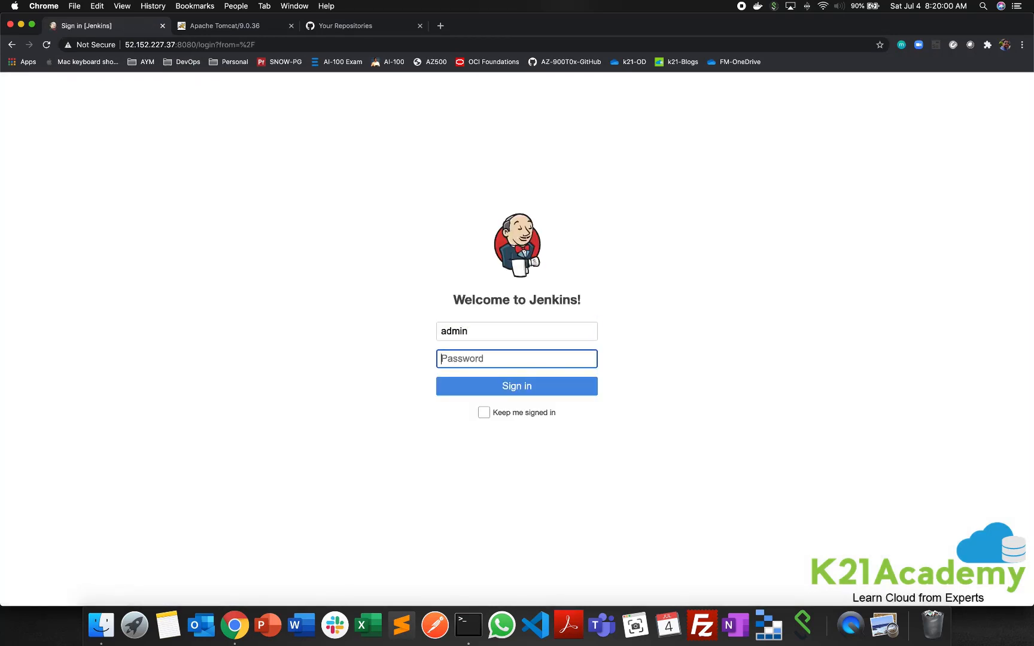
text(••)
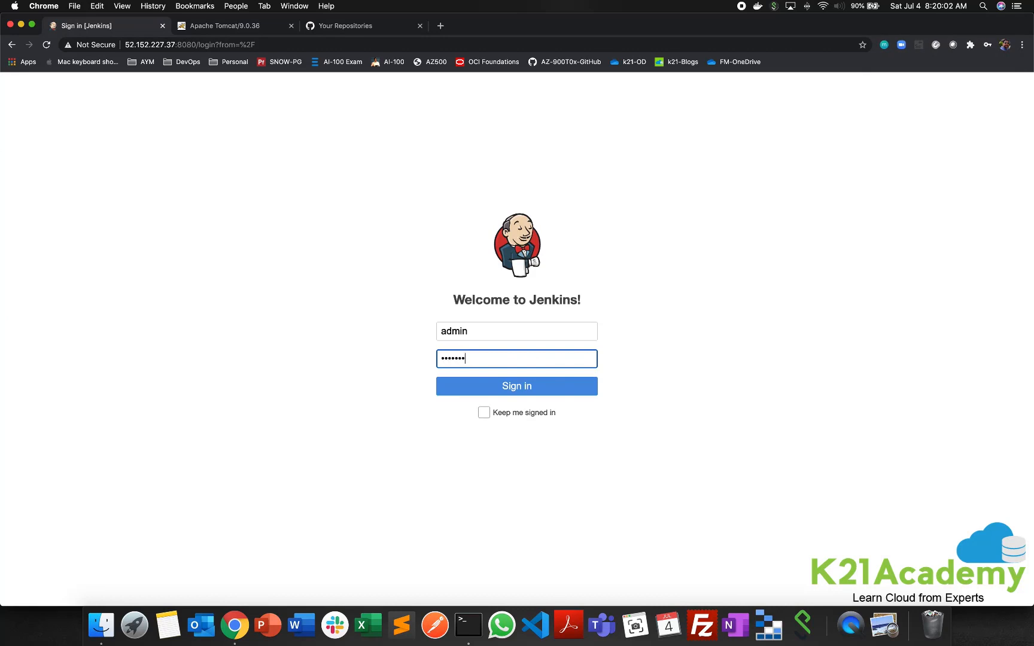
text(•••••••)
key(Return)
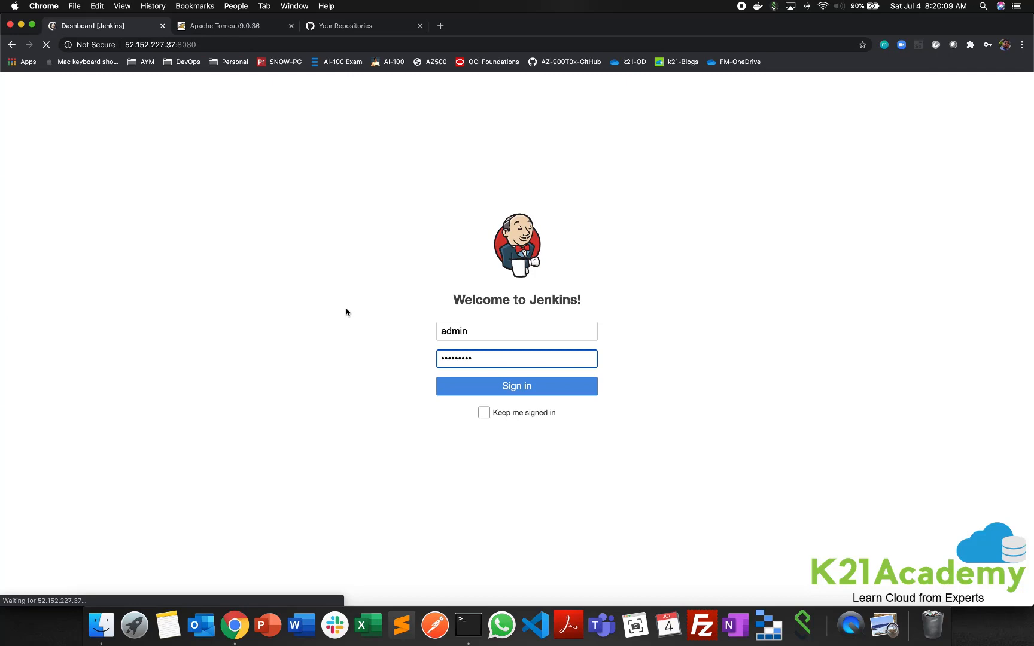
- Return to the Azure portal window and close the three Tomcat, Java and Jenkins installation guides
key(super+Tab)
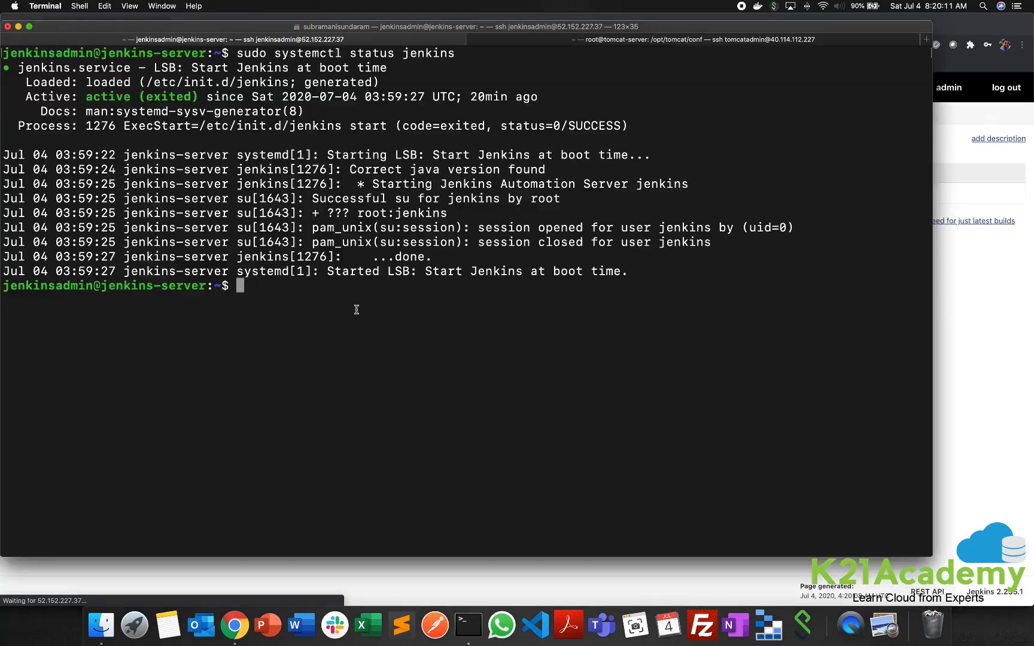
key(super+Tab)
click(294, 7)
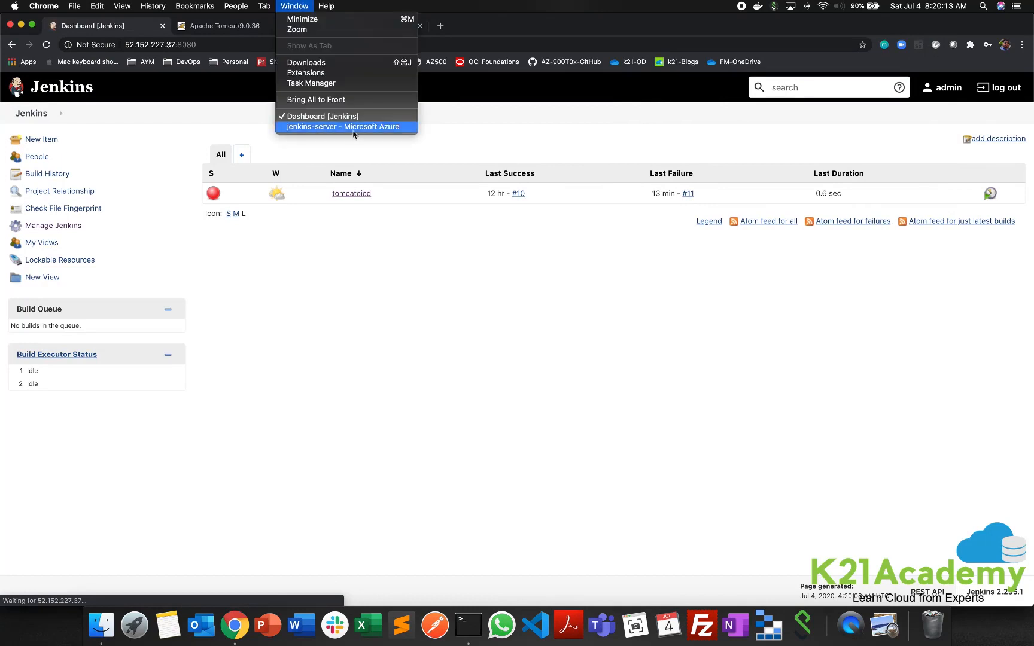
click(348, 128)
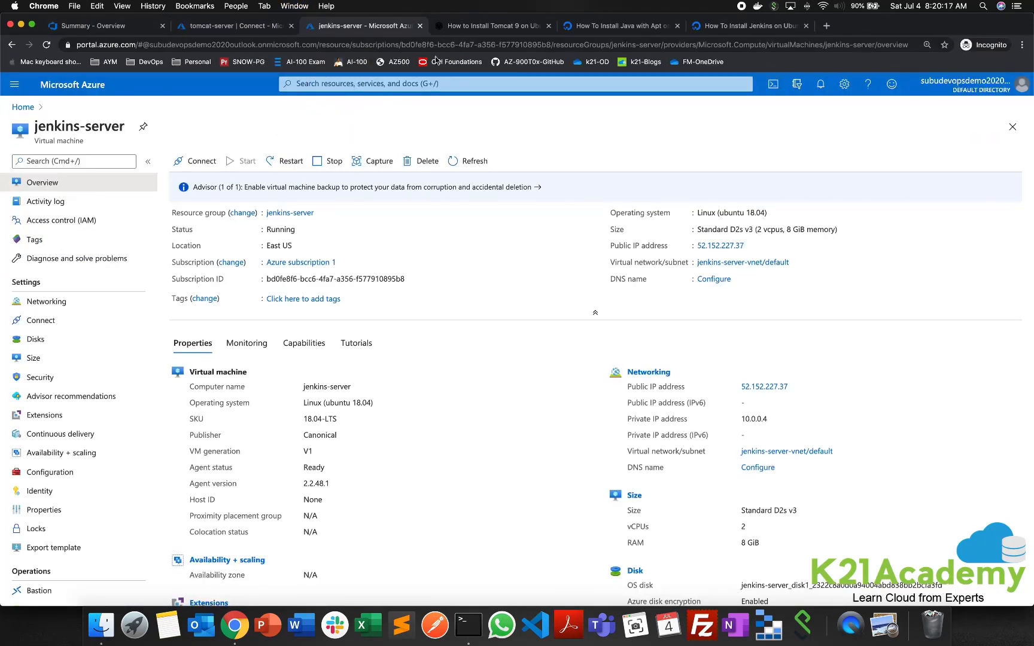
click(549, 26)
click(549, 26)
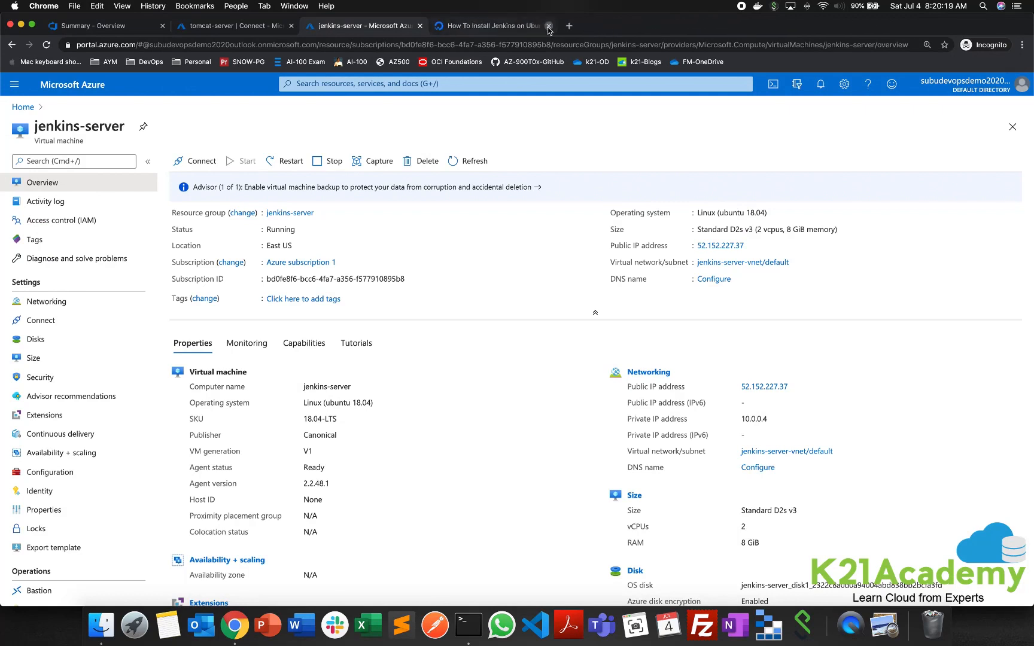
click(549, 25)
- Show the recently run pipelines of the devopsdemo1 project in Azure DevOps
click(130, 26)
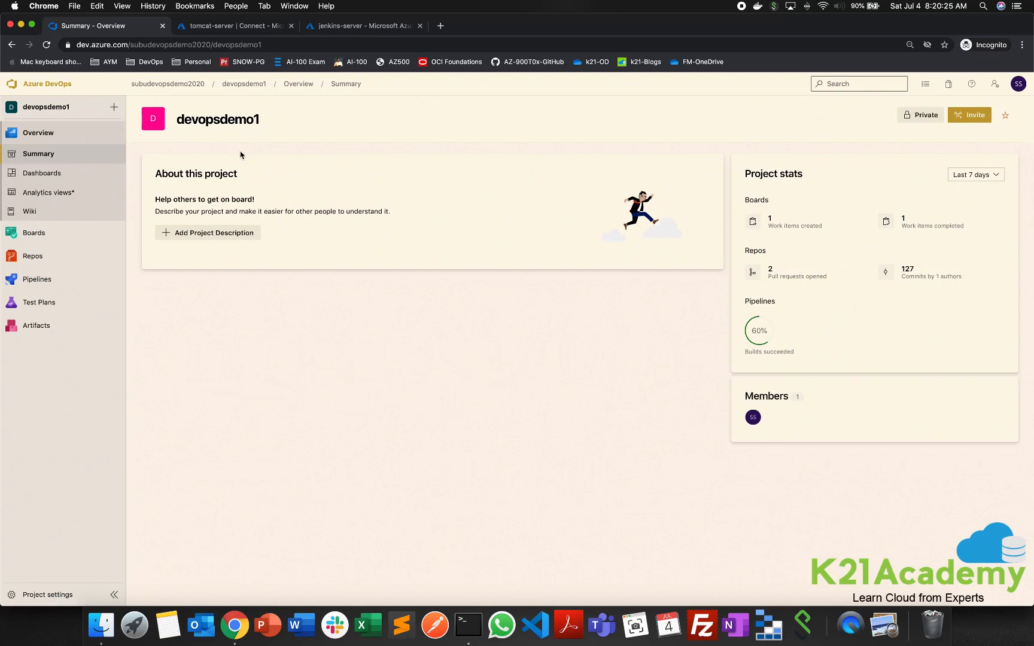
click(53, 279)
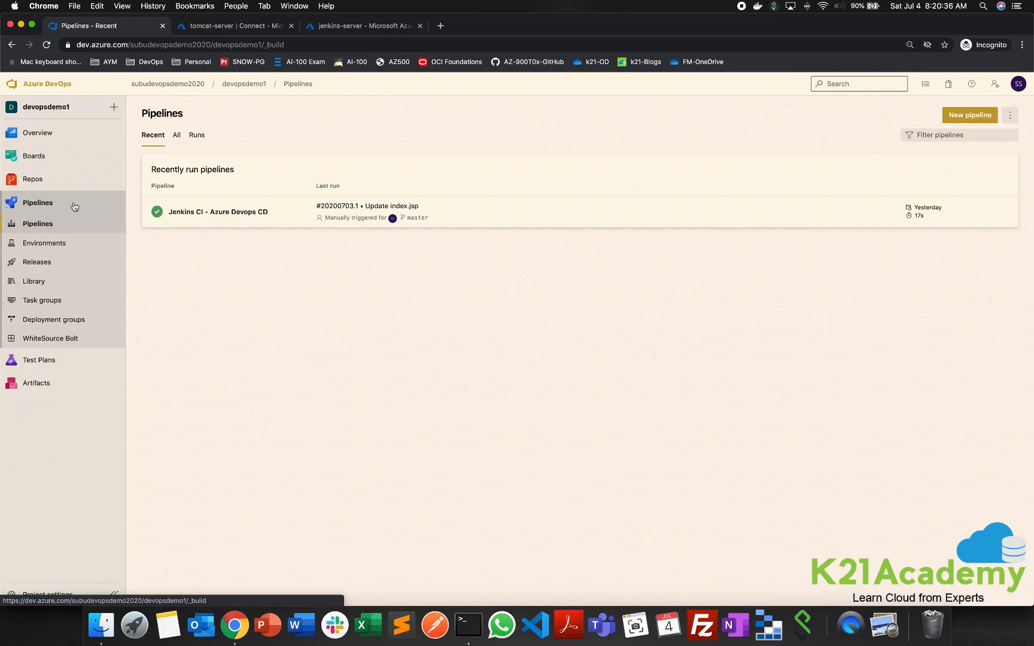
mouse_move(60, 182)
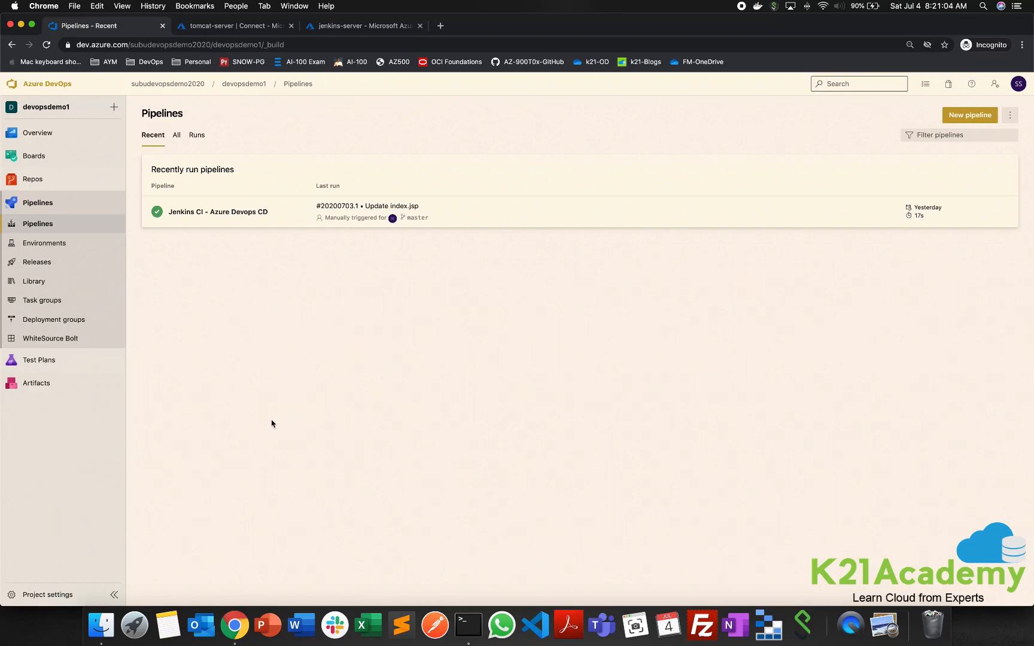
- Start a new service connection of type Jenkins in the devopsdemo1 project settings
click(43, 596)
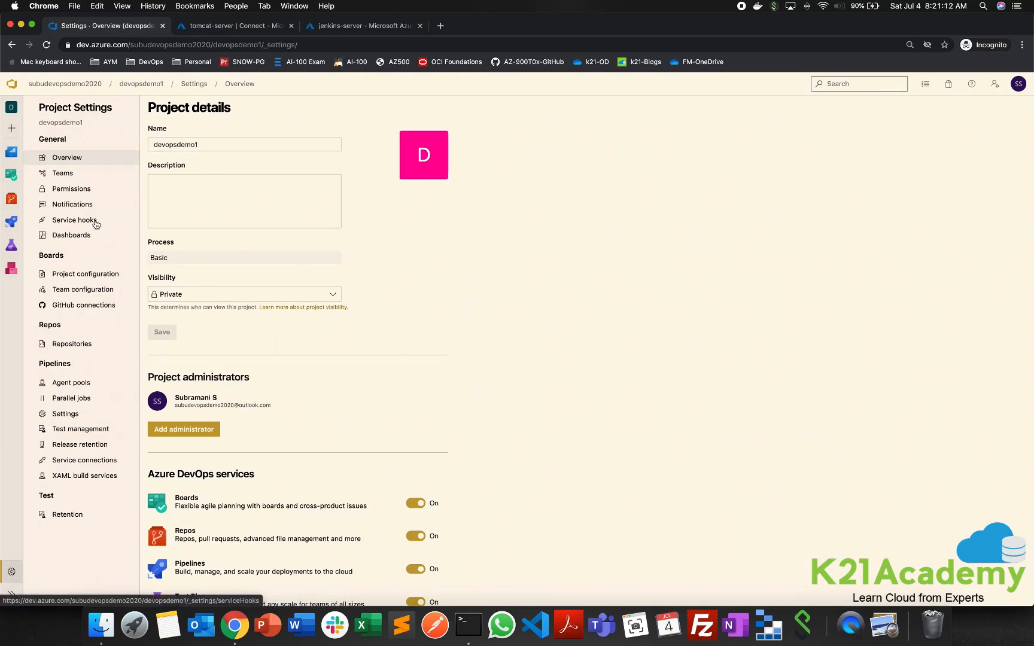
click(84, 462)
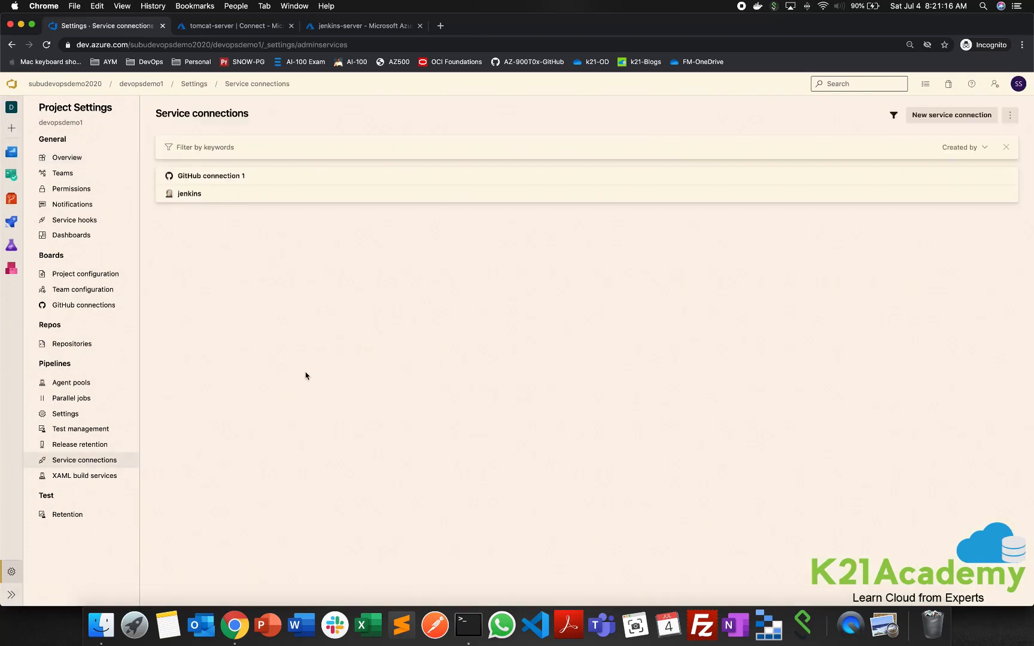
click(948, 116)
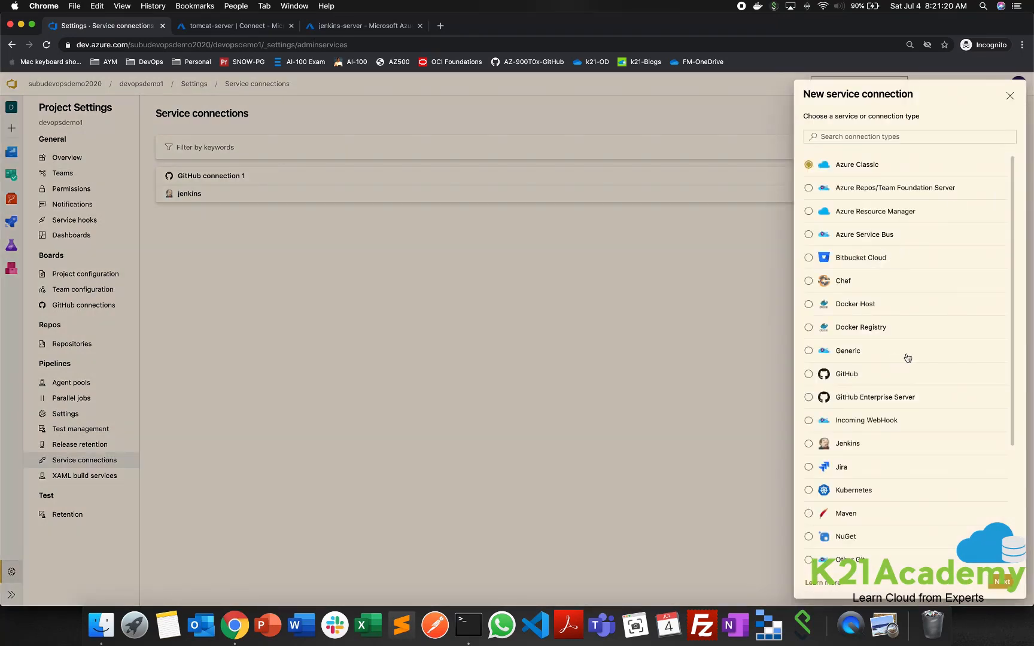
scroll(910, 354, down, 5)
click(836, 278)
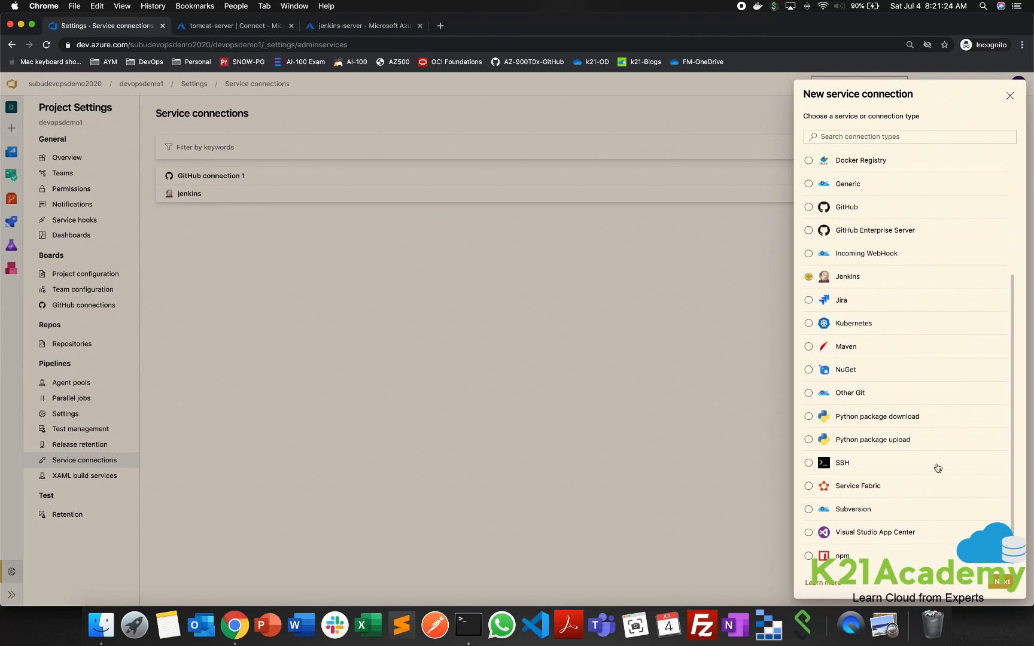
click(1006, 582)
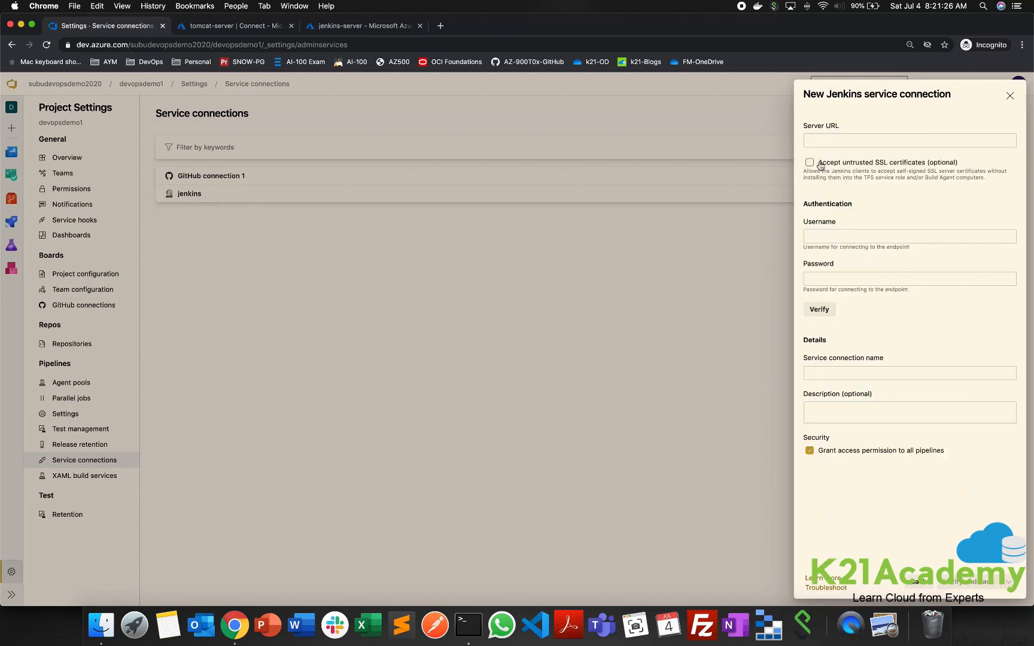
click(831, 141)
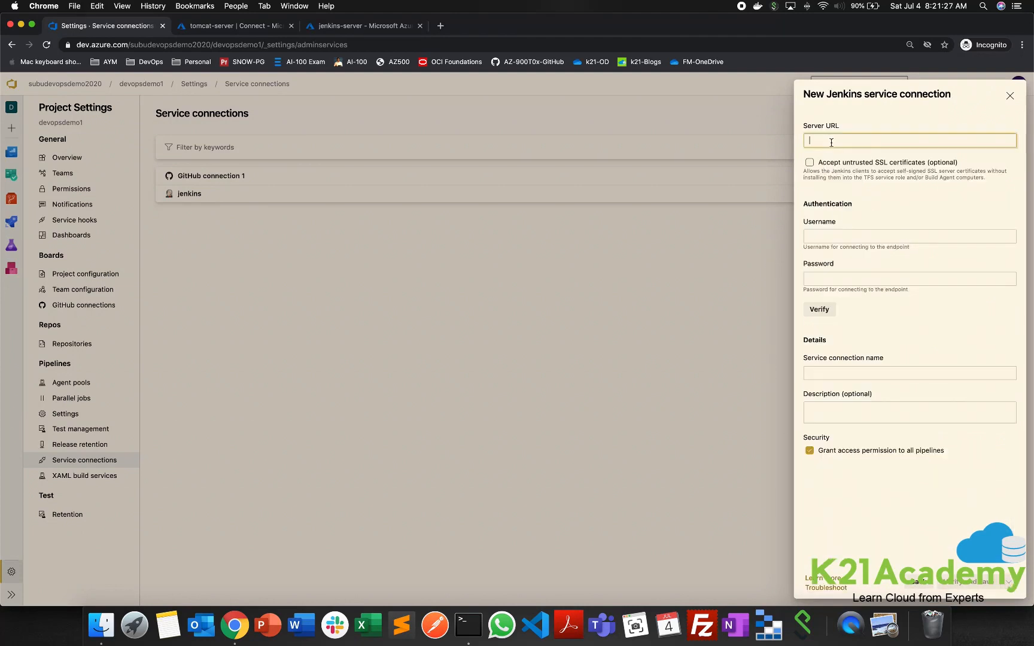
click(296, 6)
click(324, 116)
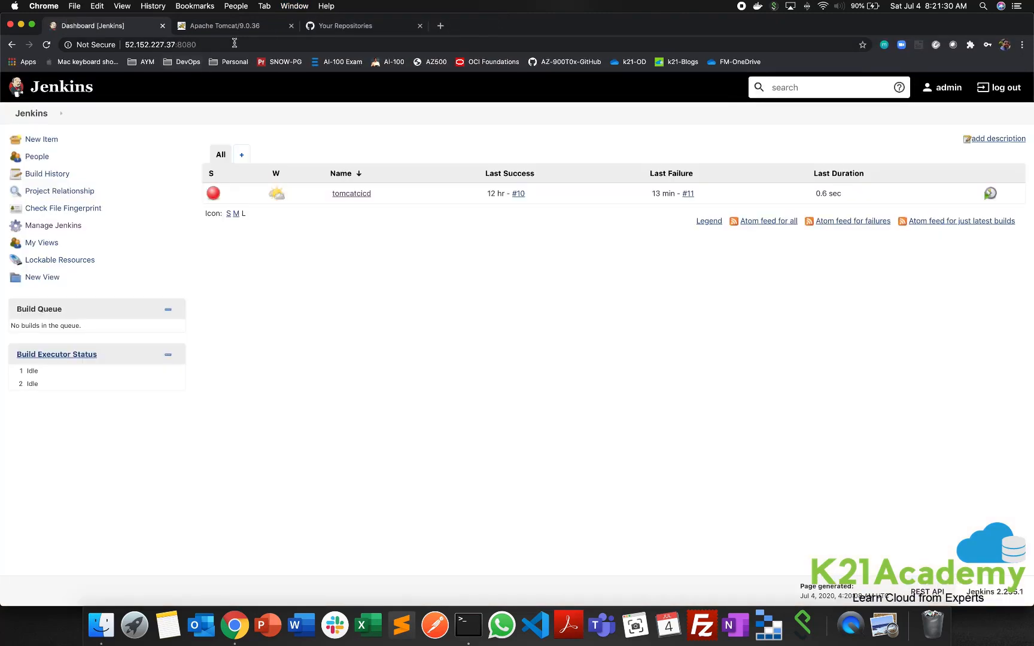
click(234, 43)
key(super+c)
click(292, 6)
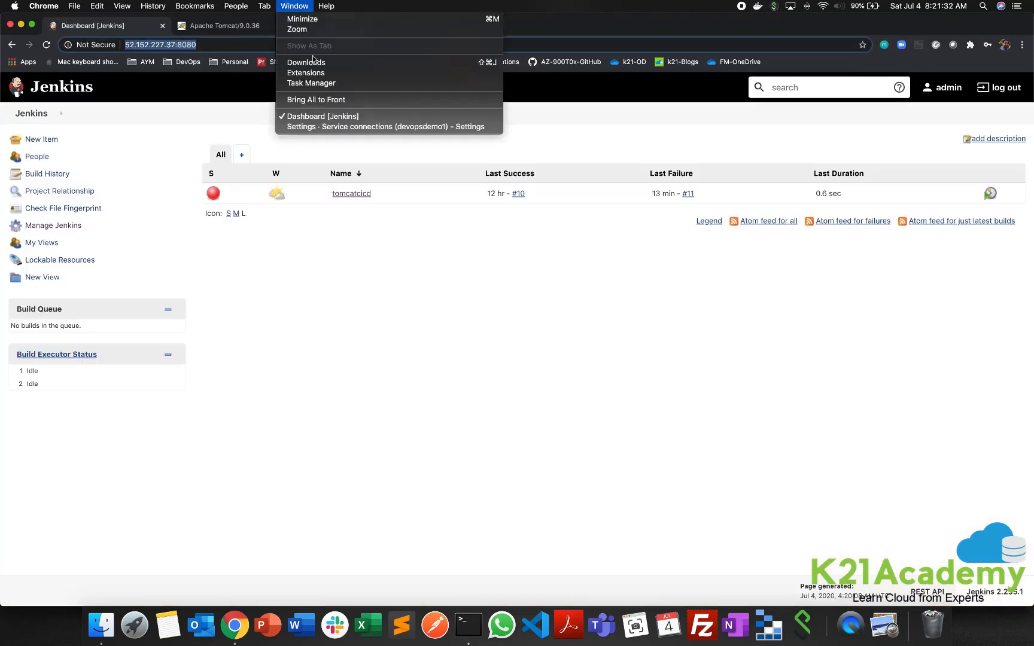
click(312, 127)
key(super+v)
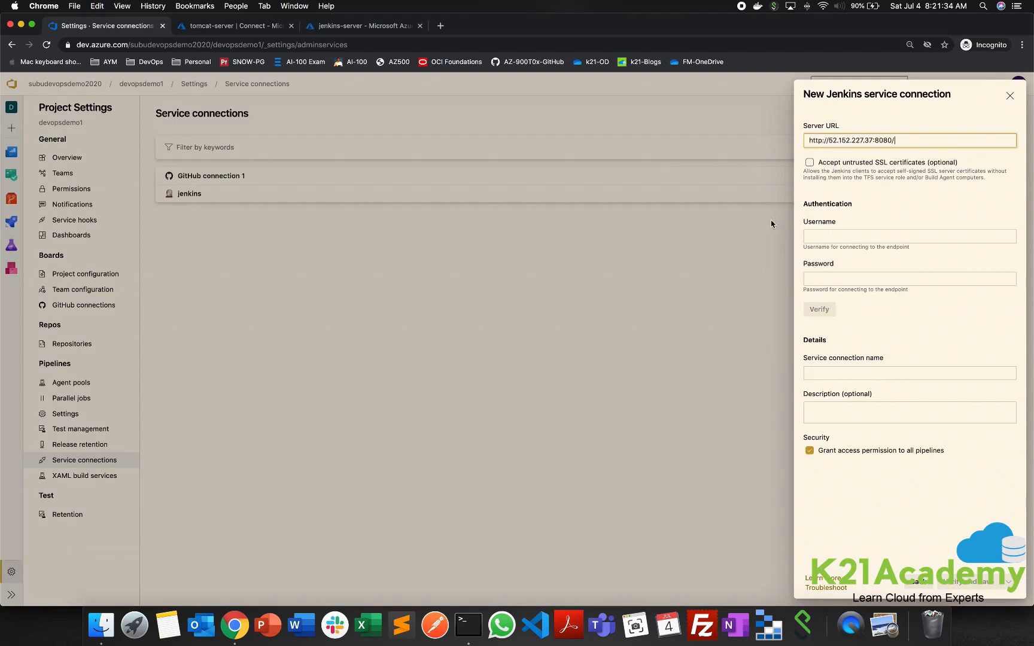
- Enter the username admin and the Jenkins account password as the service connection's authentication
click(851, 235)
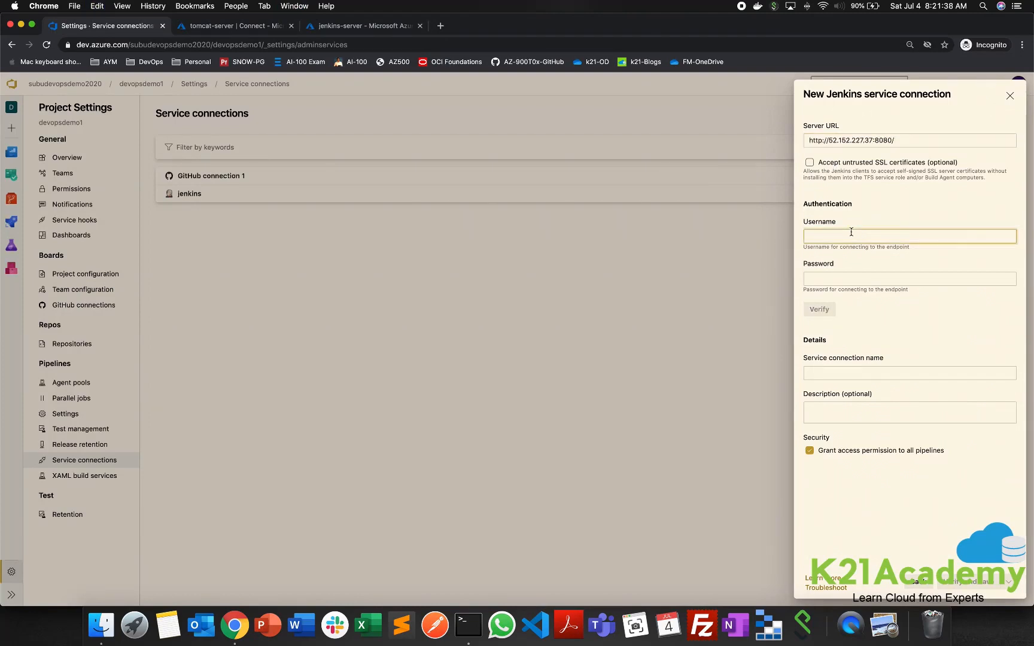
text(admin)
key(Tab)
text(a)
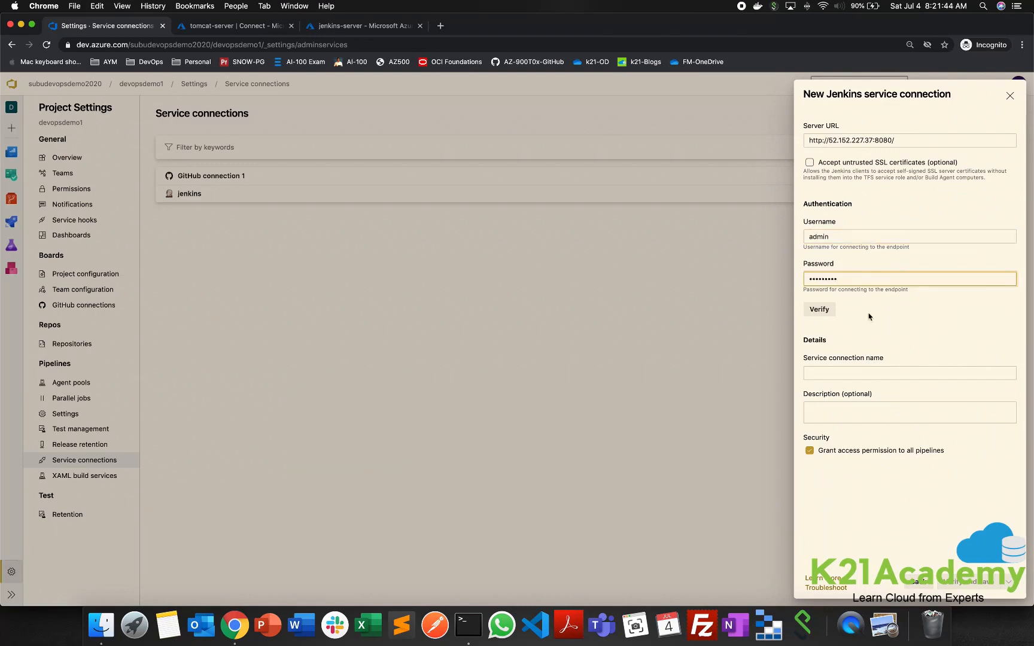
- Verify the Jenkins service connection with the entered server URL and credentials
click(834, 311)
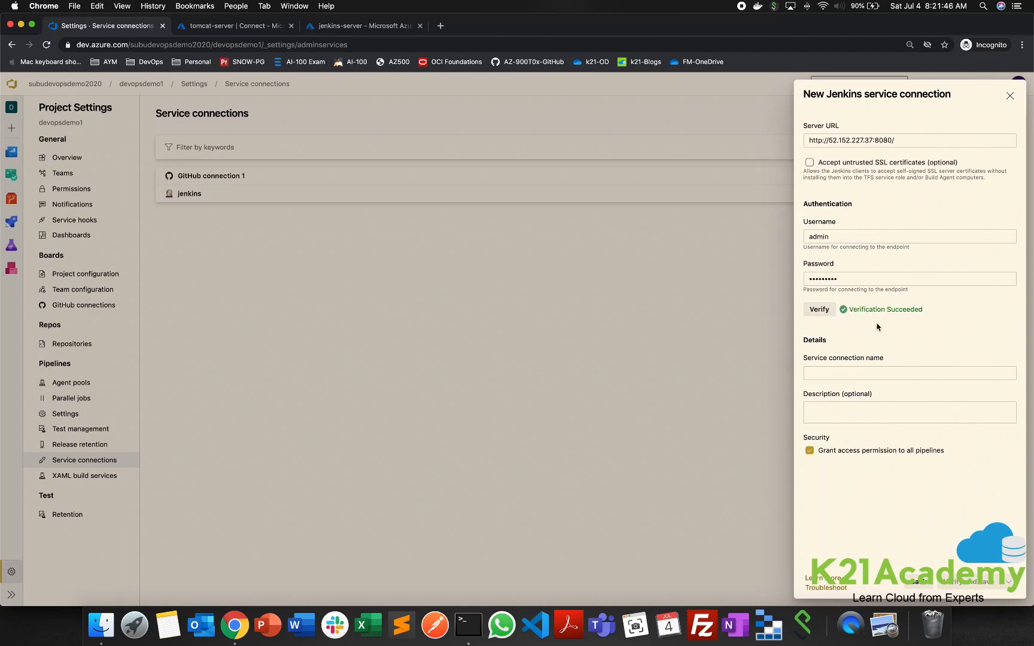
drag(851, 309, 931, 314)
click(951, 315)
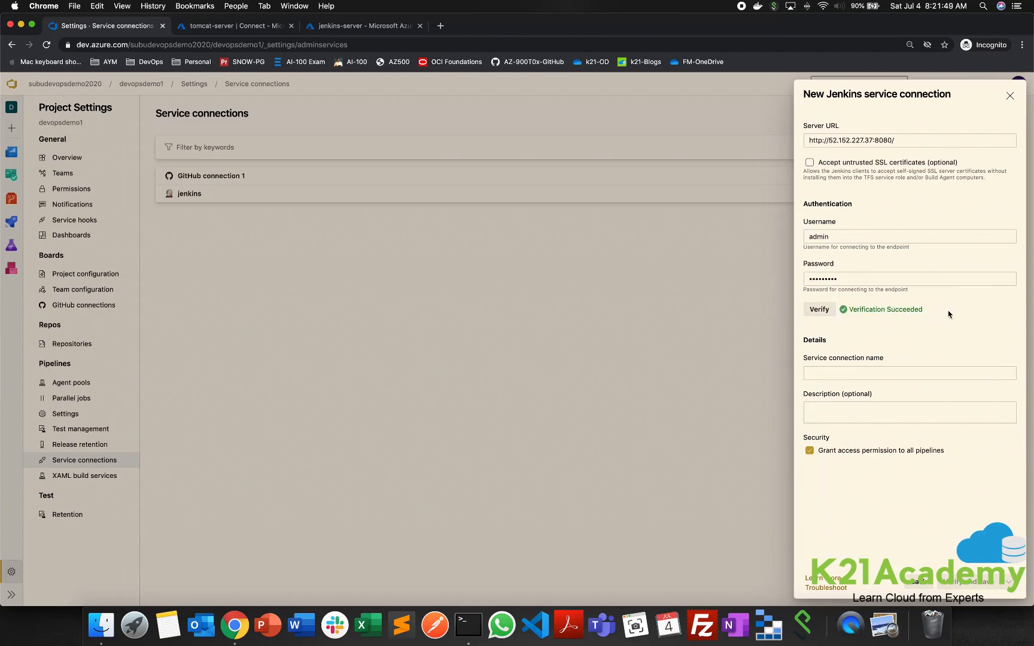
- Name the service connection jenkins1 and save it, and open the details of the existing jenkins connection
click(839, 373)
text(jenkins1)
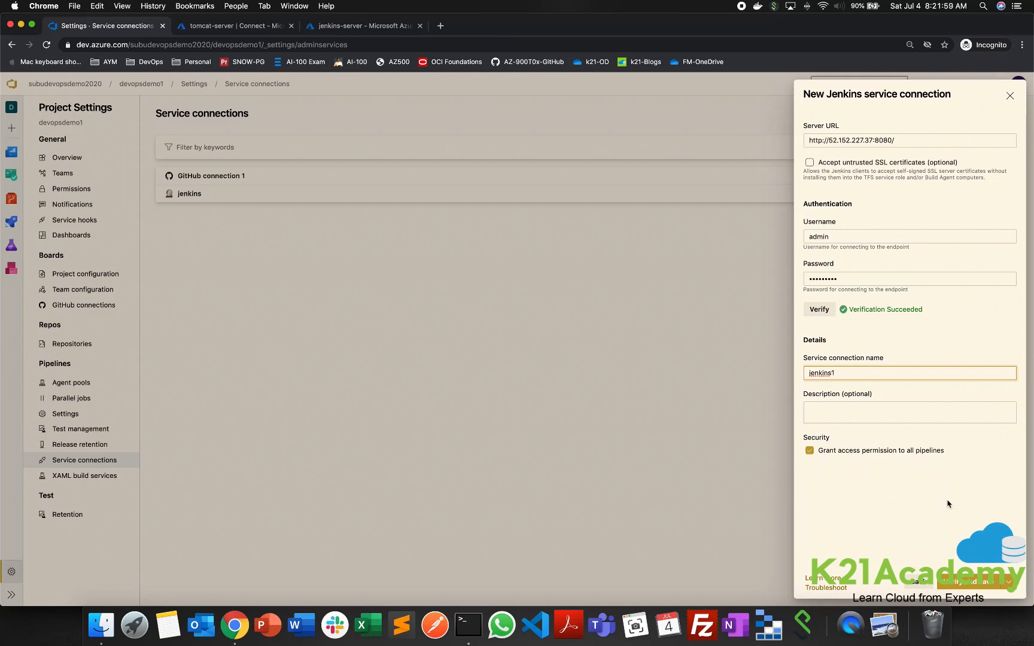
click(979, 589)
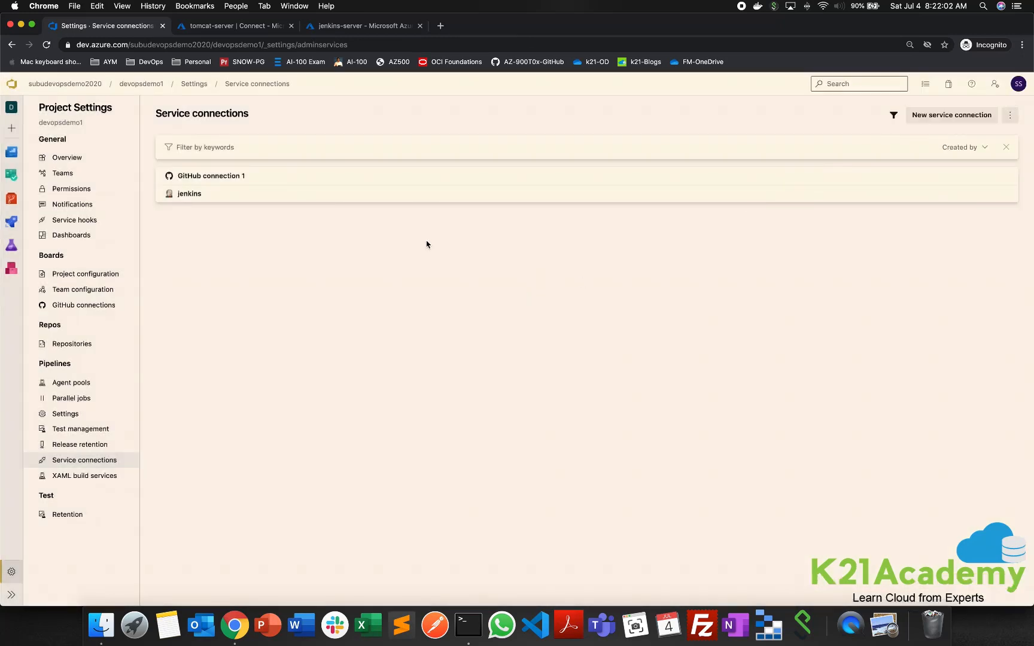
click(183, 193)
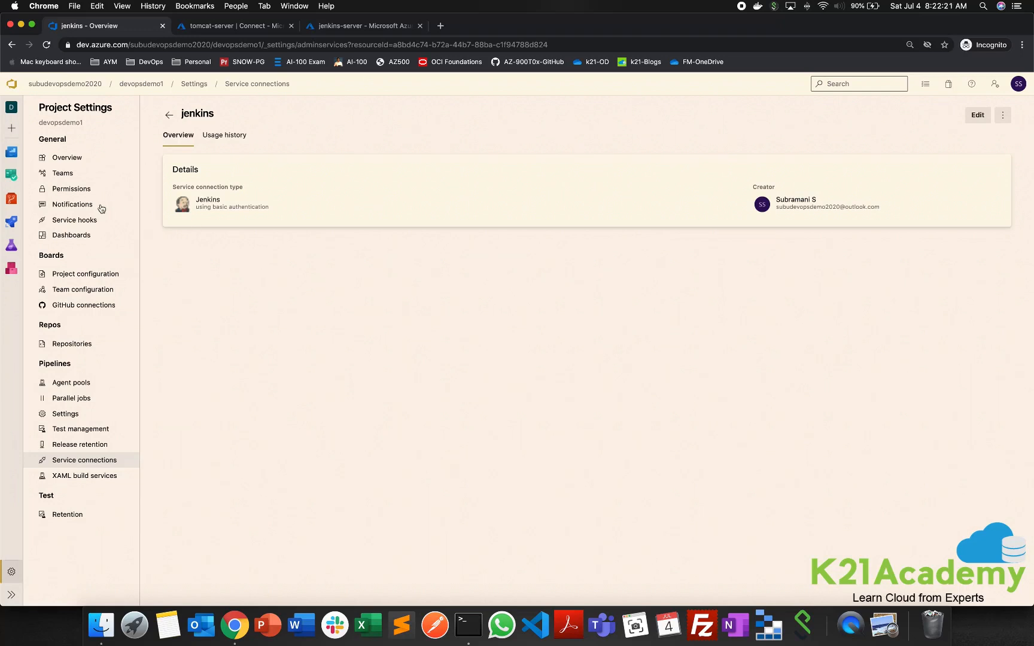
- Start a new service hooks subscription in the project settings with Jenkins as the service
click(84, 219)
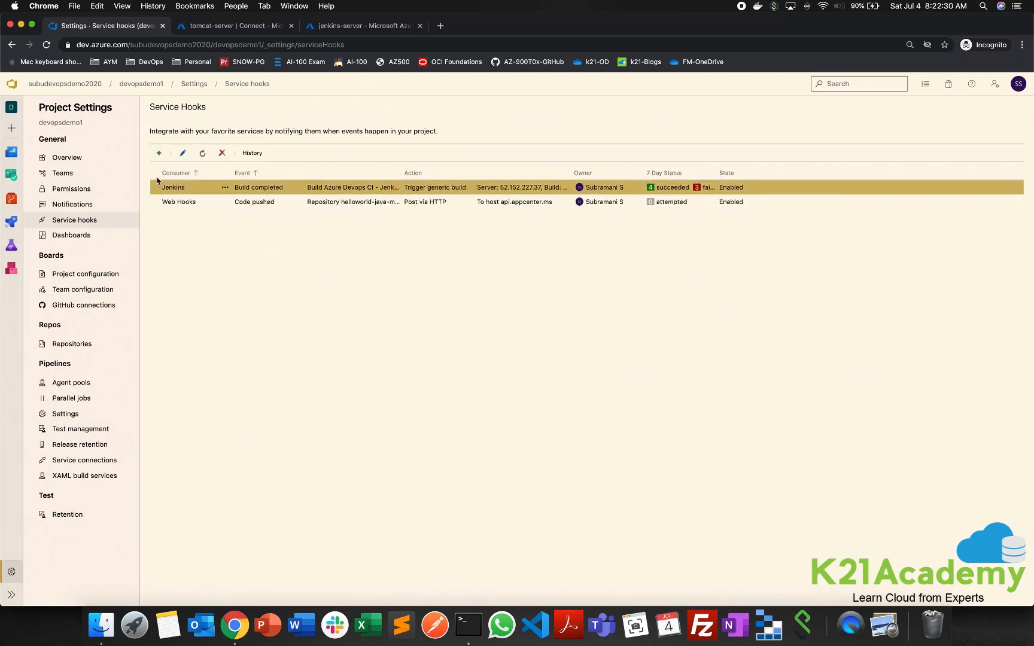
click(159, 153)
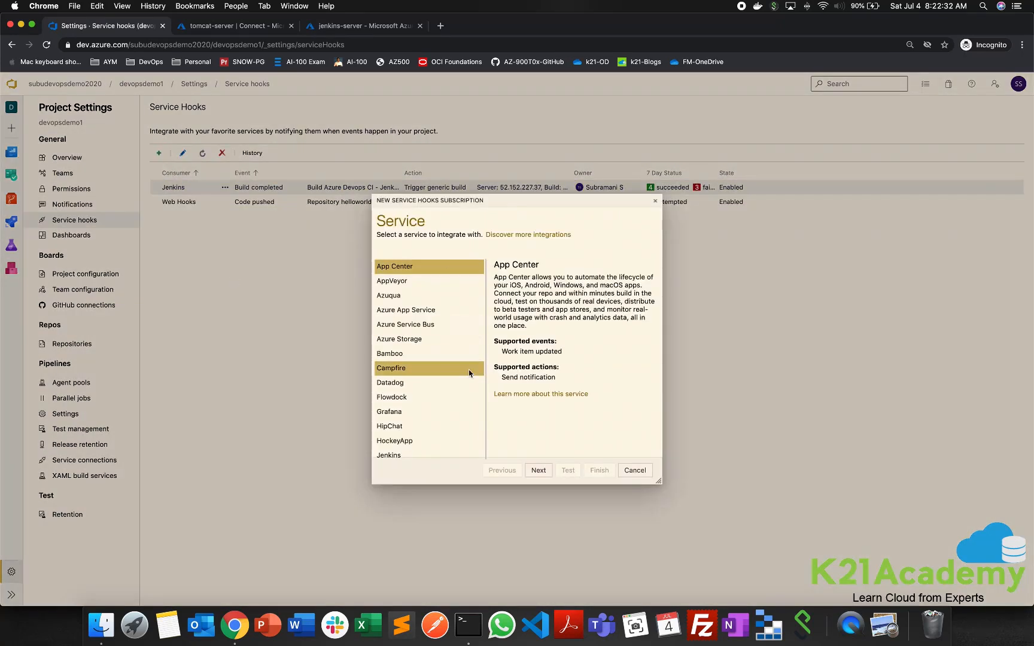
scroll(455, 372, down, 5)
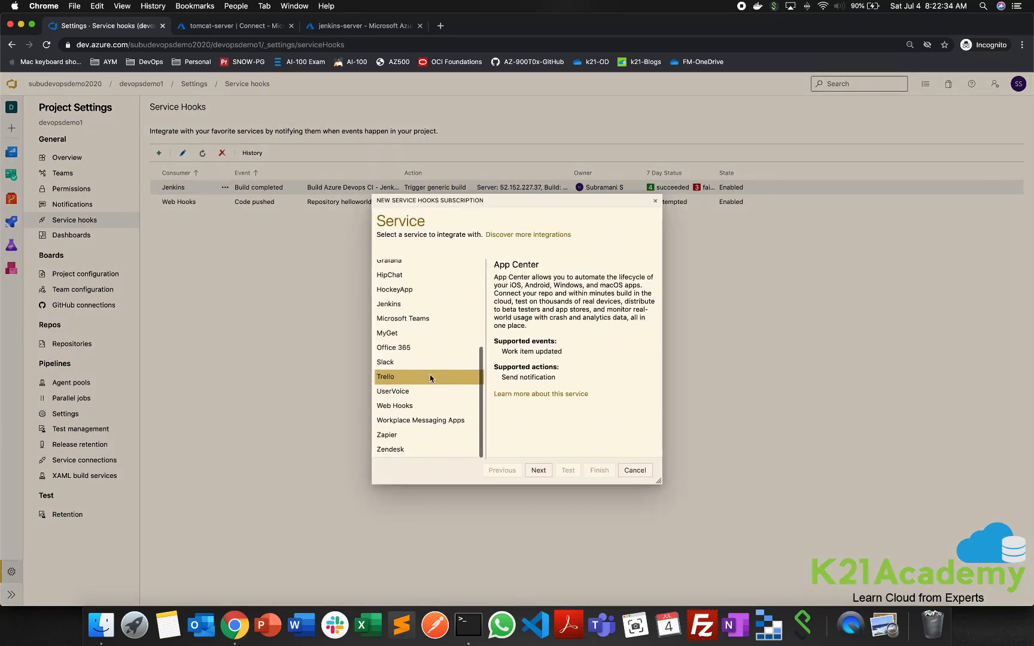
click(404, 309)
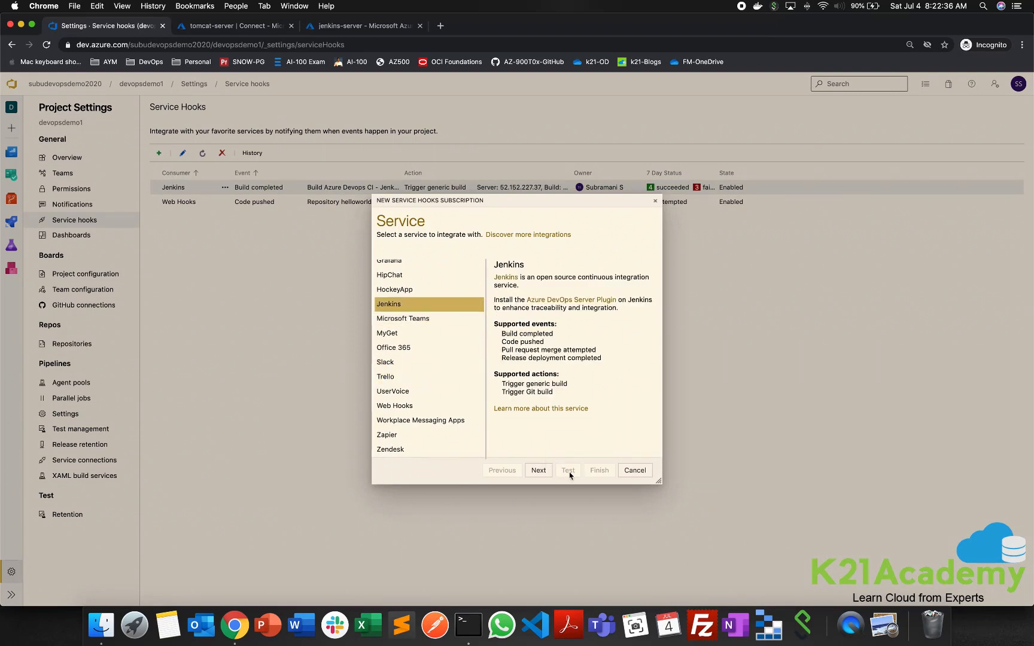
click(530, 474)
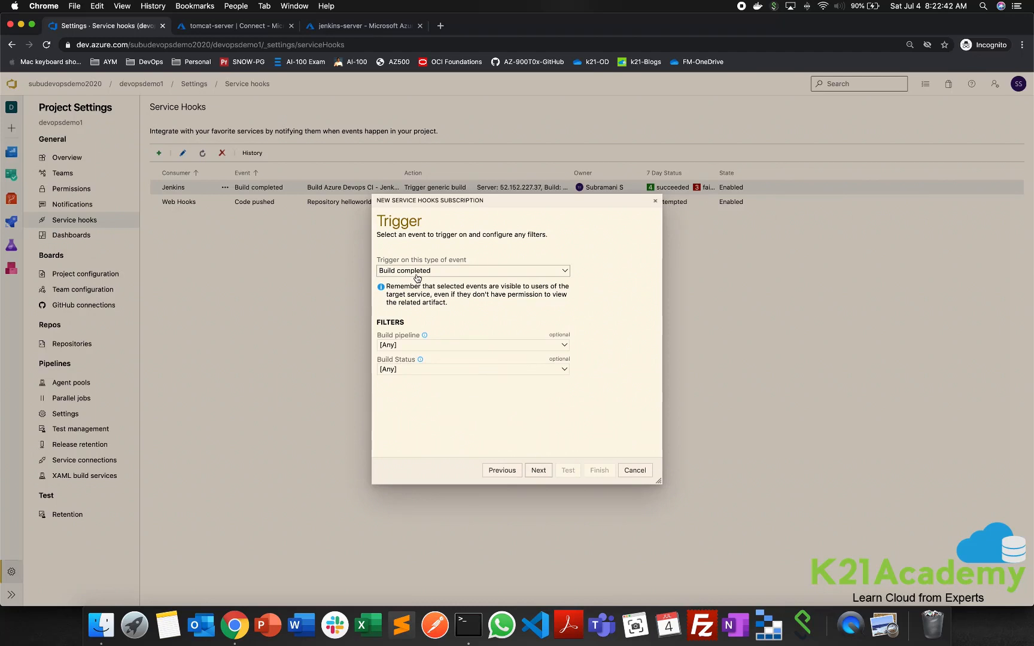
- Filter the Build completed trigger to the pipeline Azure Devops CI - Jenkins CD with build status Succeeded
click(565, 346)
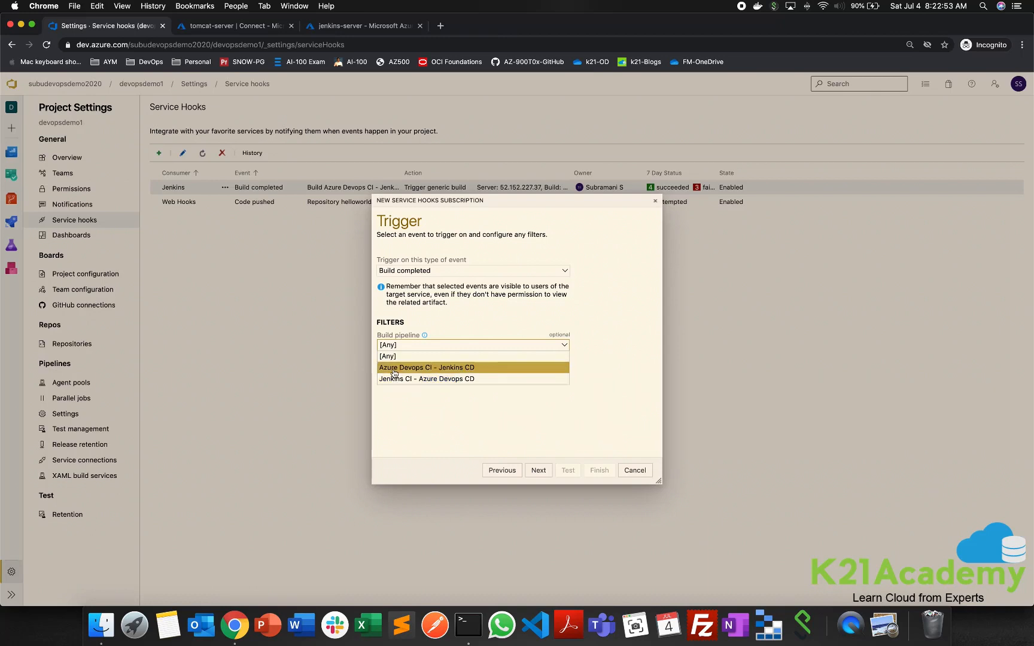
click(468, 371)
click(488, 371)
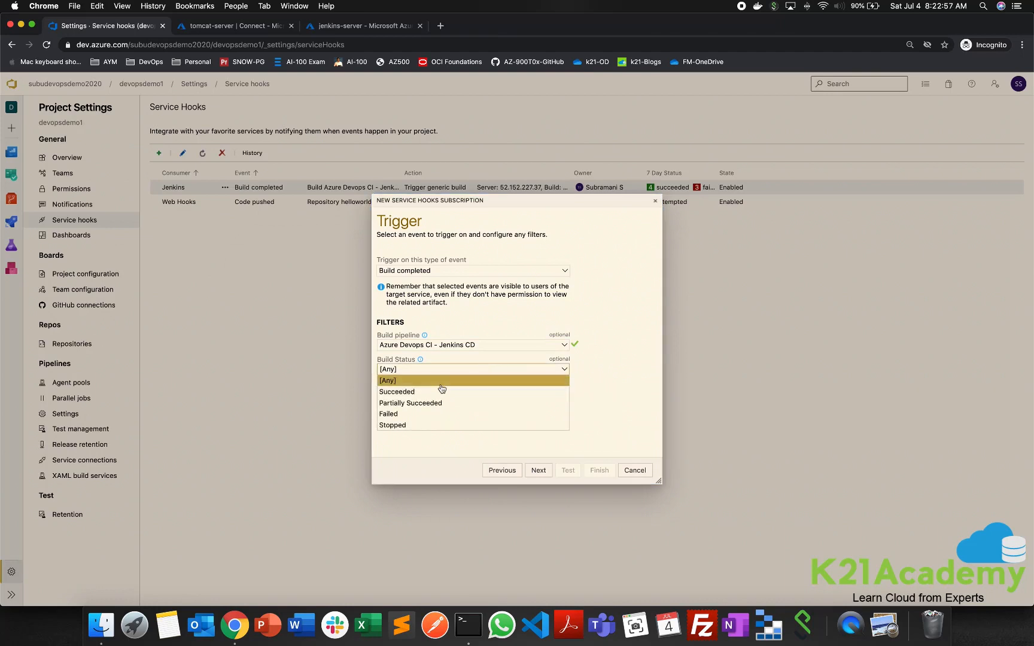
click(450, 395)
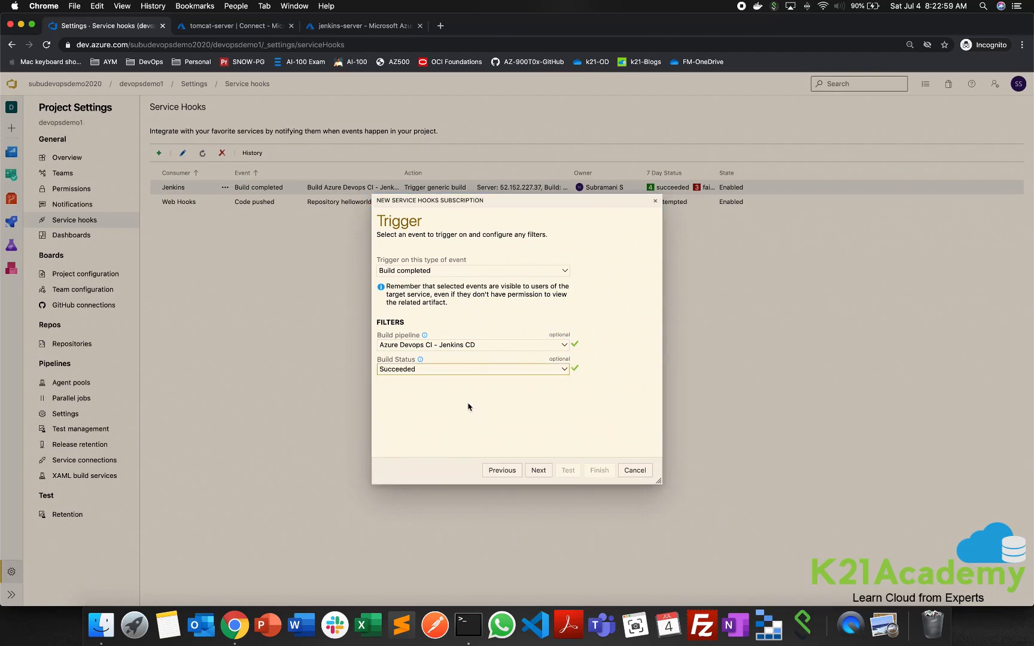
click(538, 470)
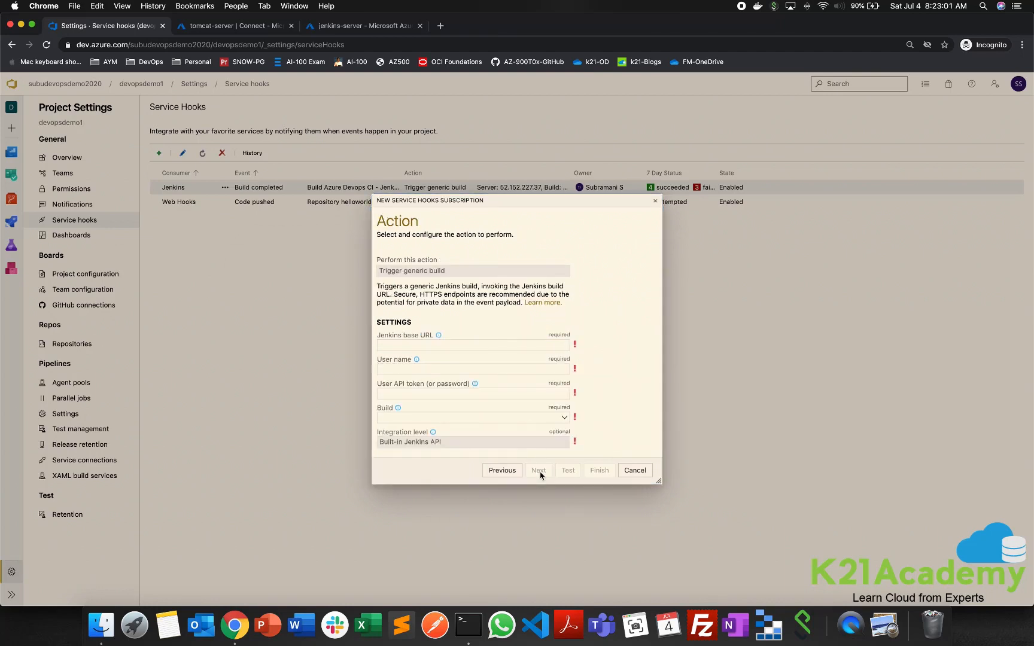
click(420, 344)
text(http://52.152.227.37:8080/)
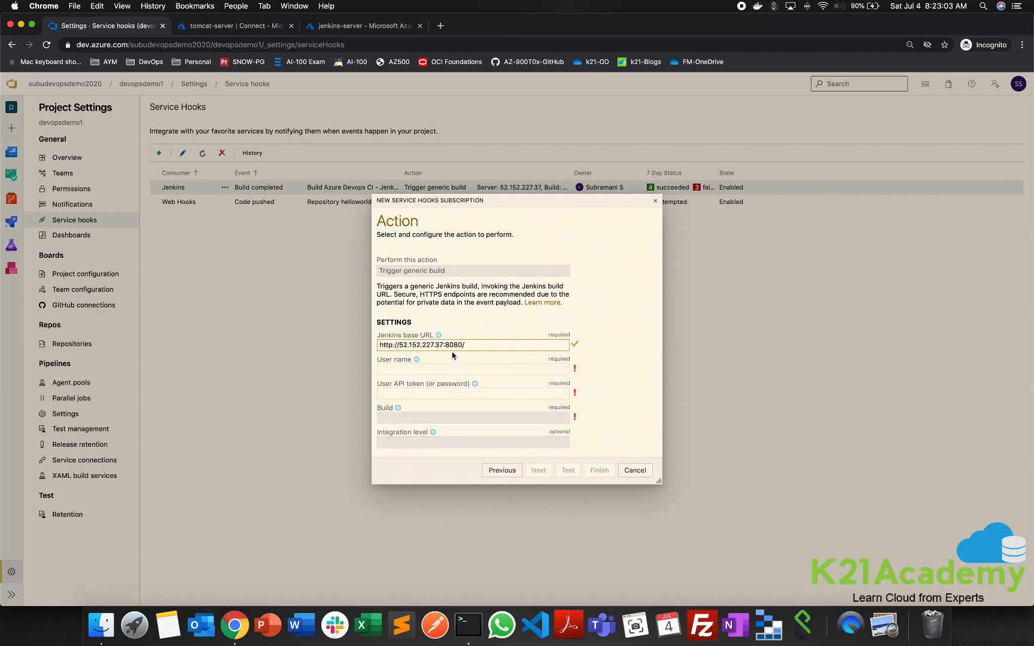
click(391, 367)
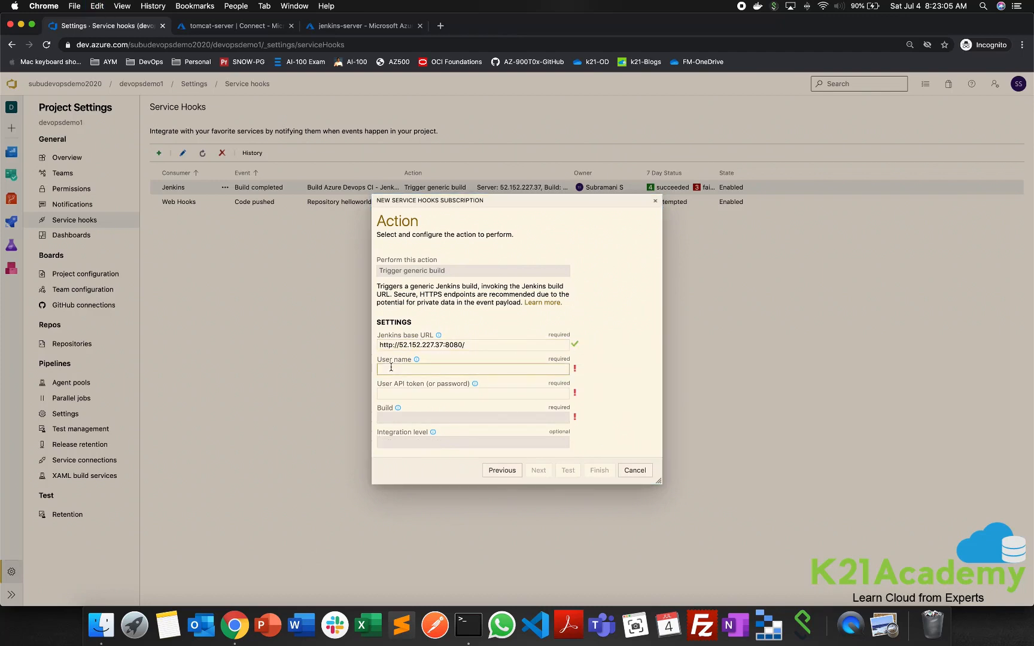
text(admin)
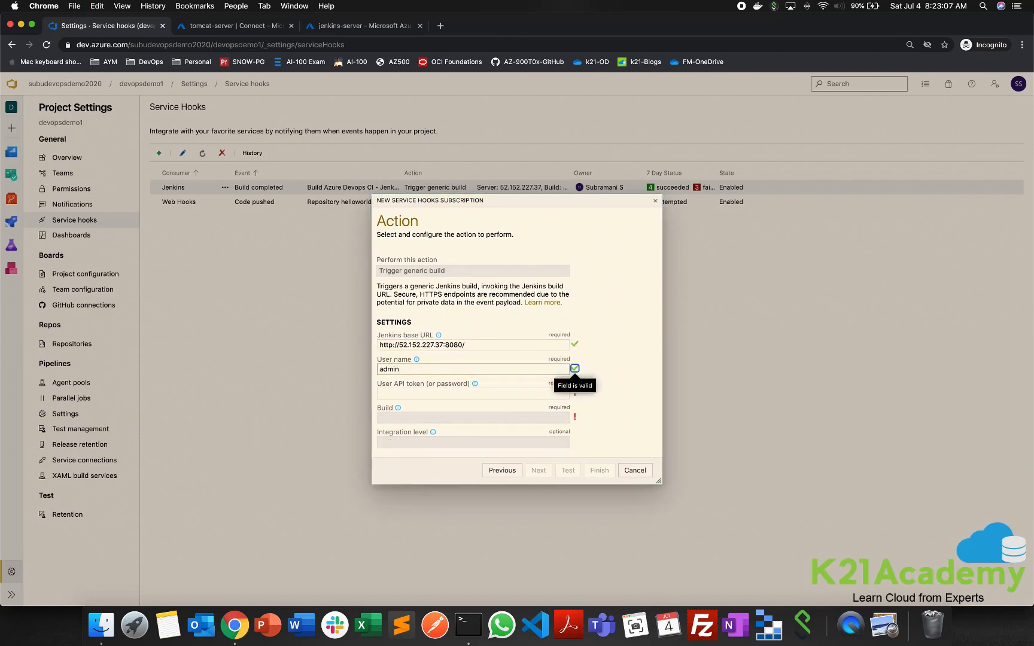
key(Tab)
key(Tab)
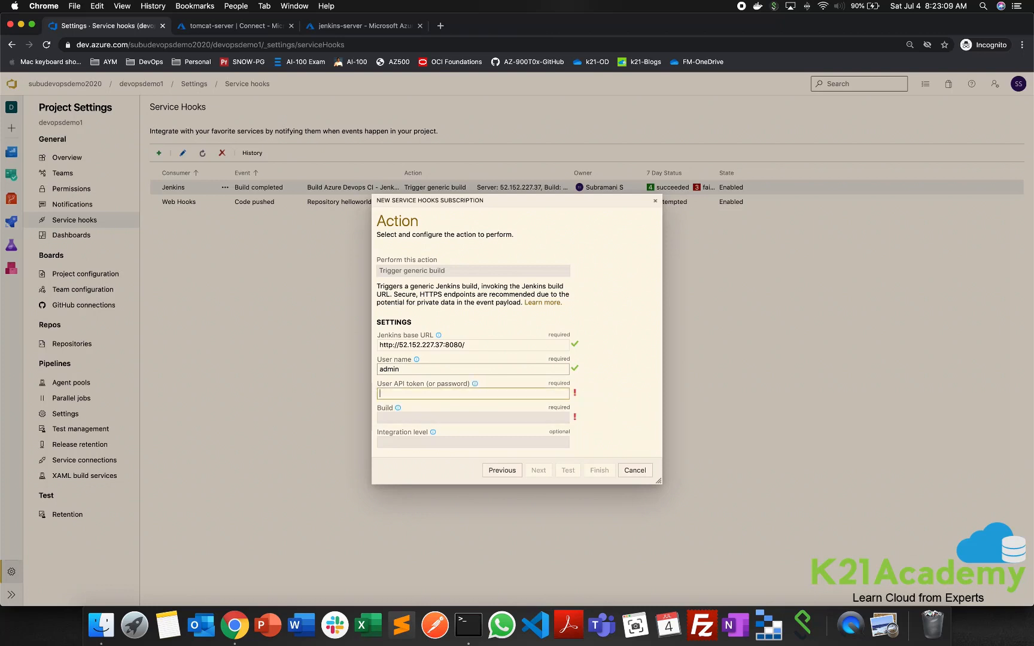
text(••••••••)
click(617, 412)
- Review the build and optional settings of the Jenkins action and discard the new subscription
scroll(618, 410, down, 3)
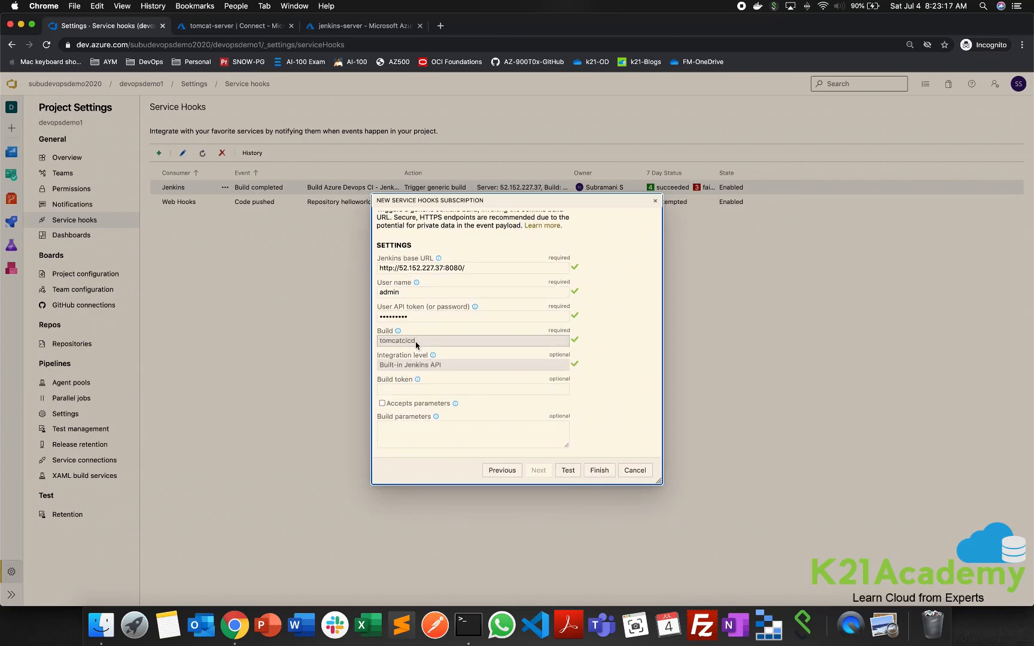
scroll(420, 346, up, 1)
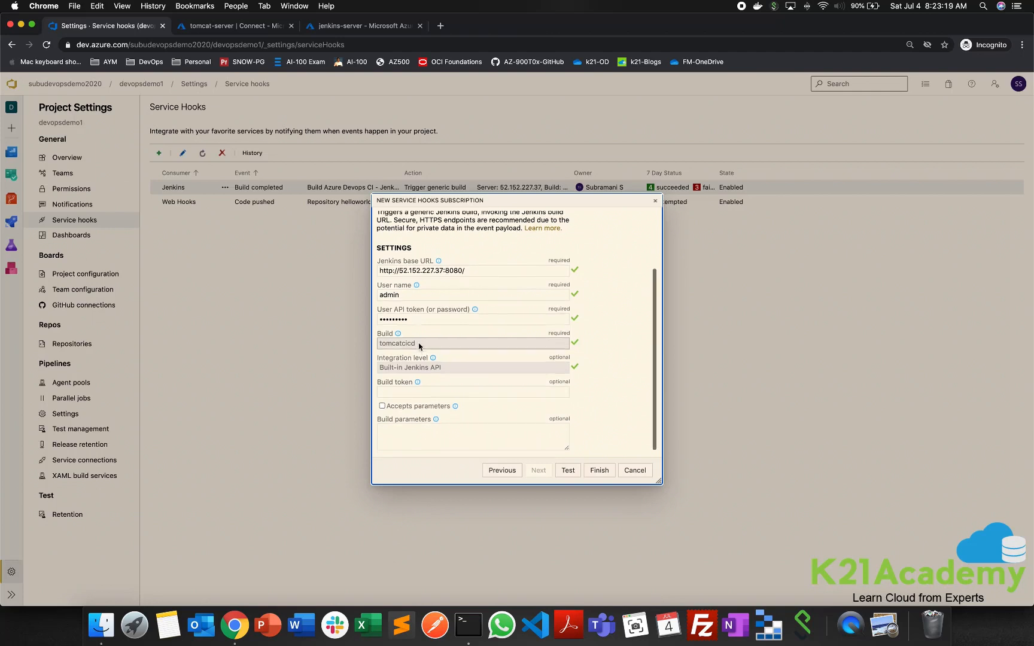
scroll(525, 412, down, 1)
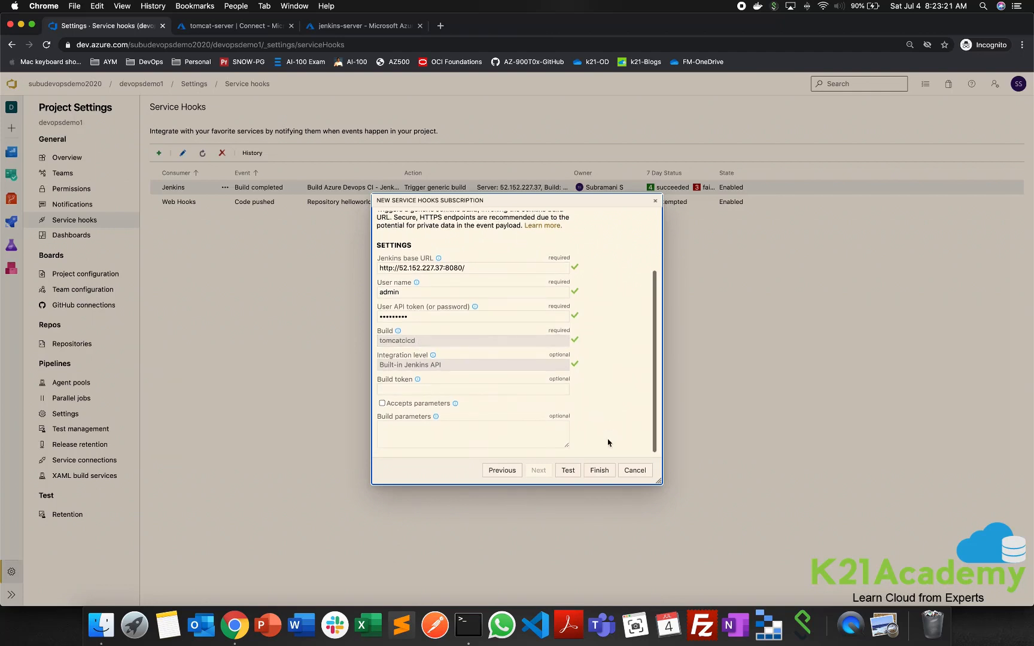
click(644, 477)
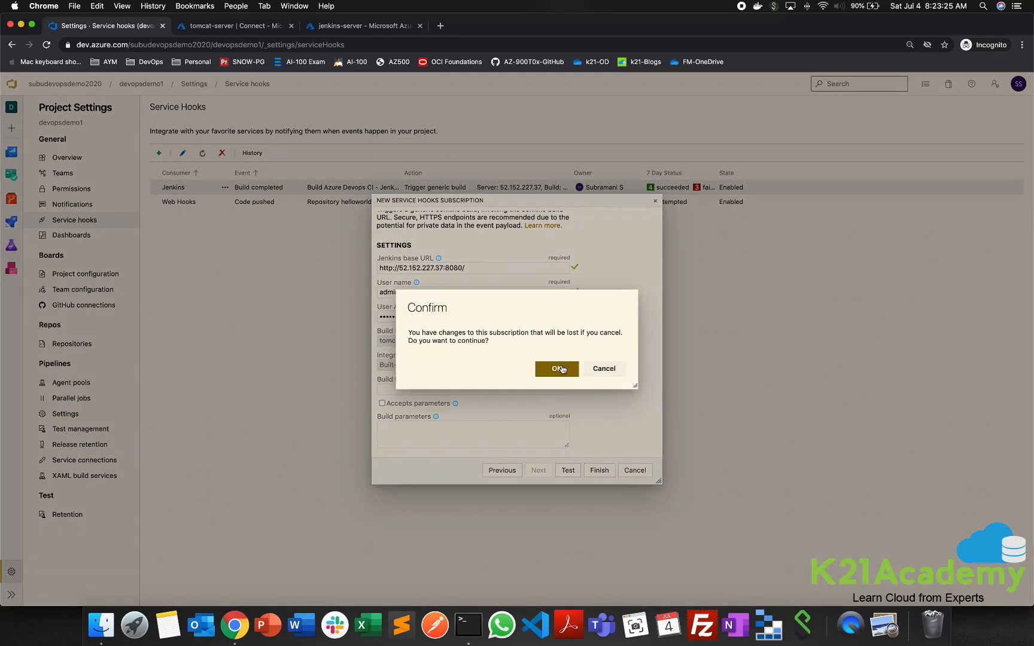
click(562, 368)
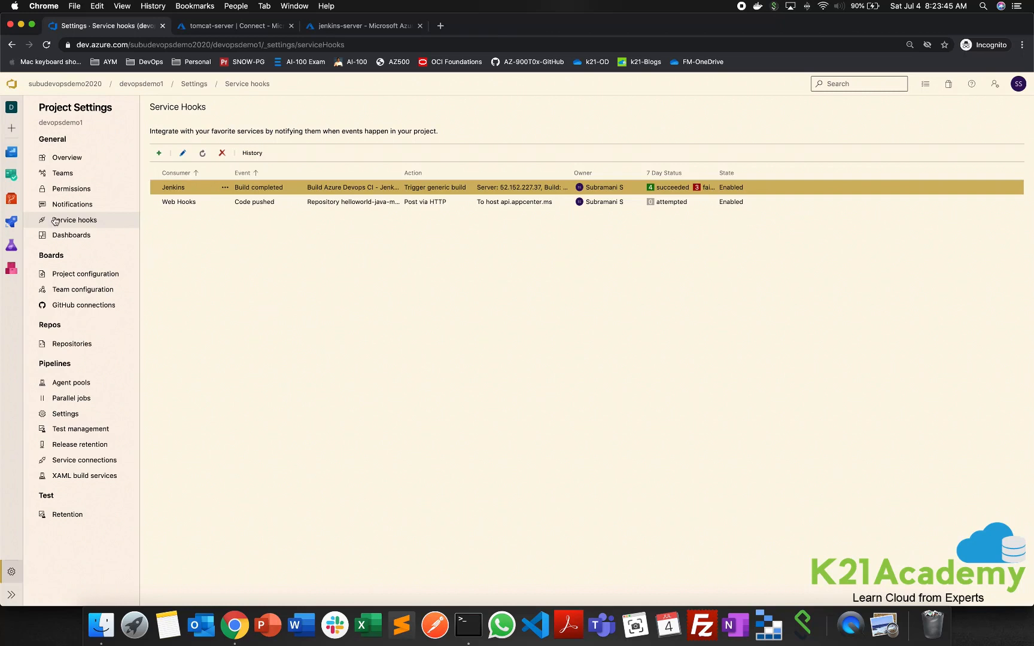
- Start a new pipeline in the devopsdemo1 project using the classic editor without YAML
click(11, 221)
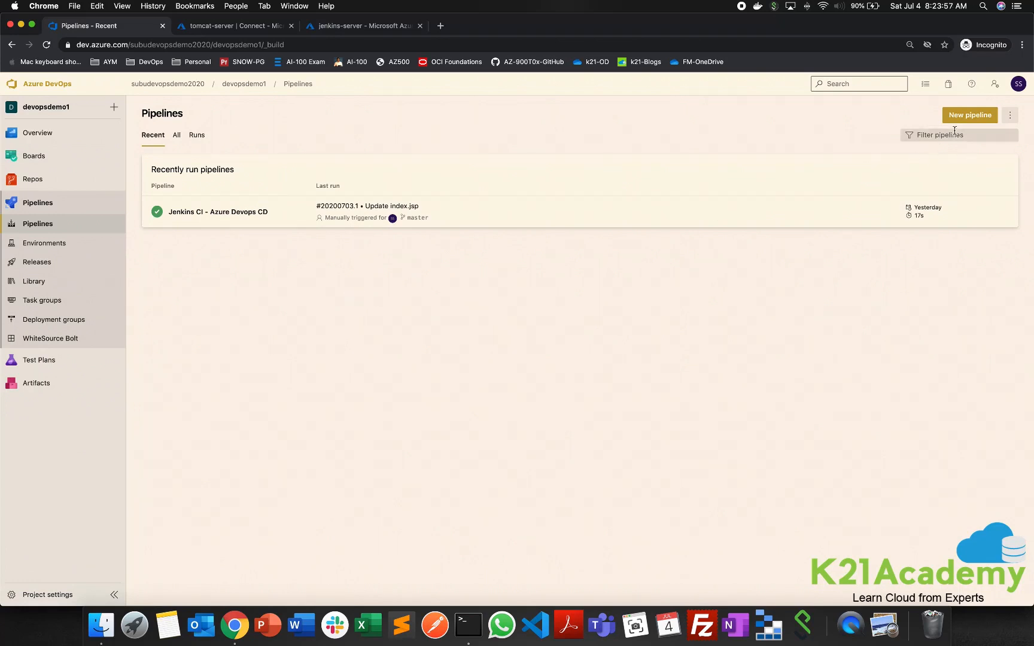
click(974, 117)
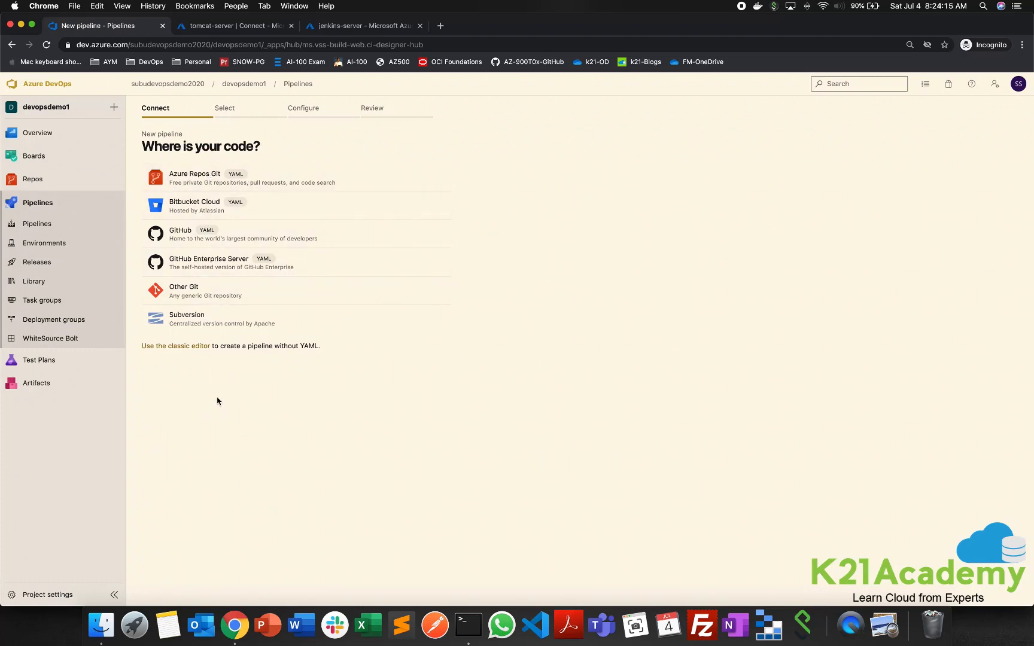
drag(144, 347, 346, 353)
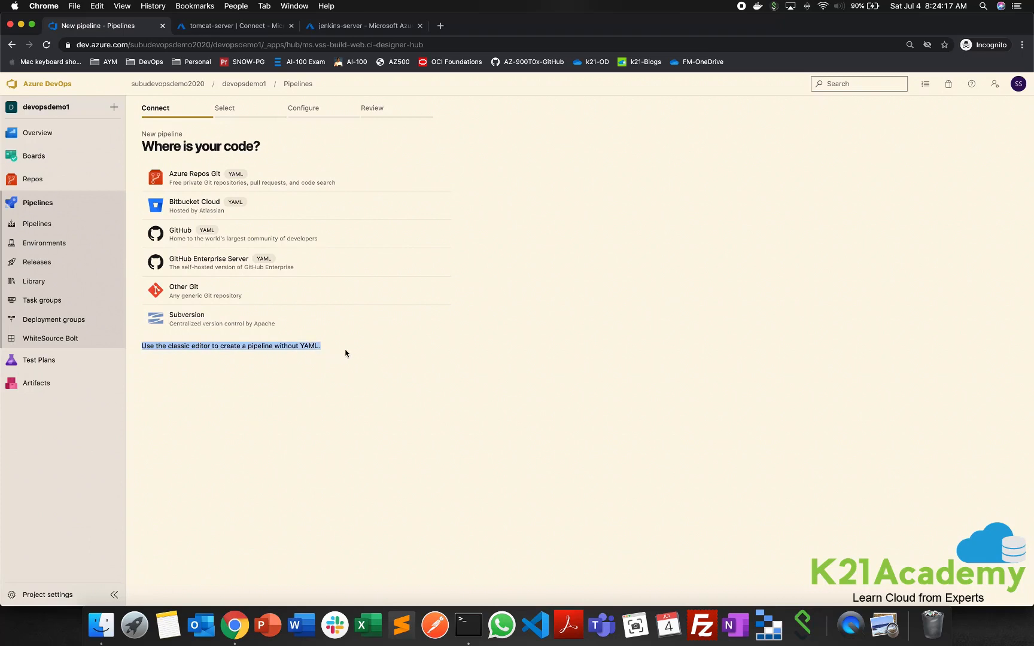
click(191, 368)
click(182, 352)
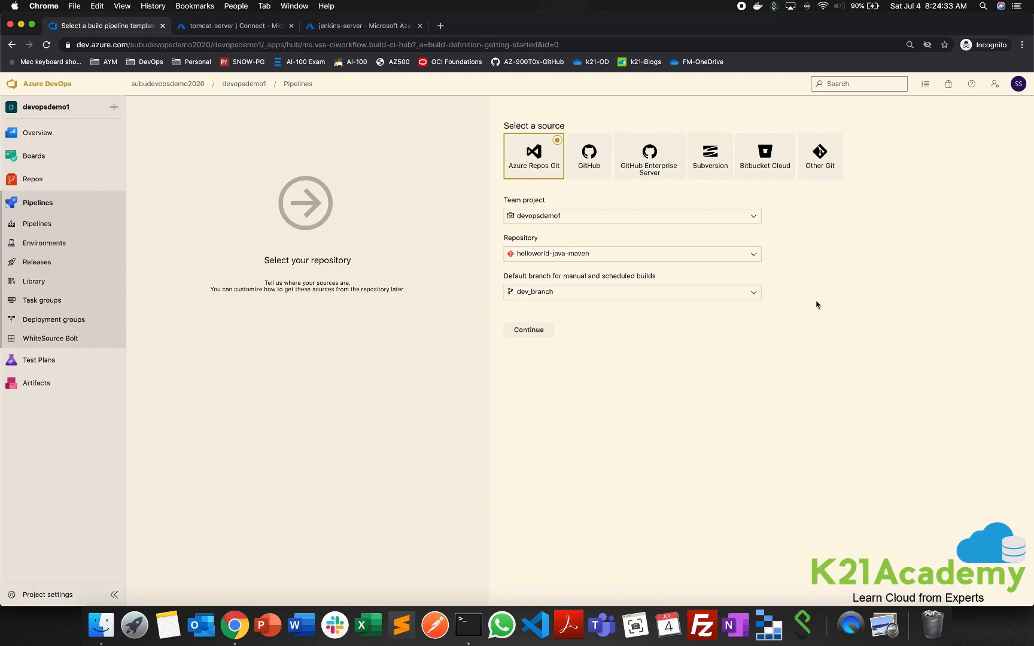
- Choose GitHub as the pipeline source and check which service connections can authorize it, keeping GitHub connection 1
click(596, 171)
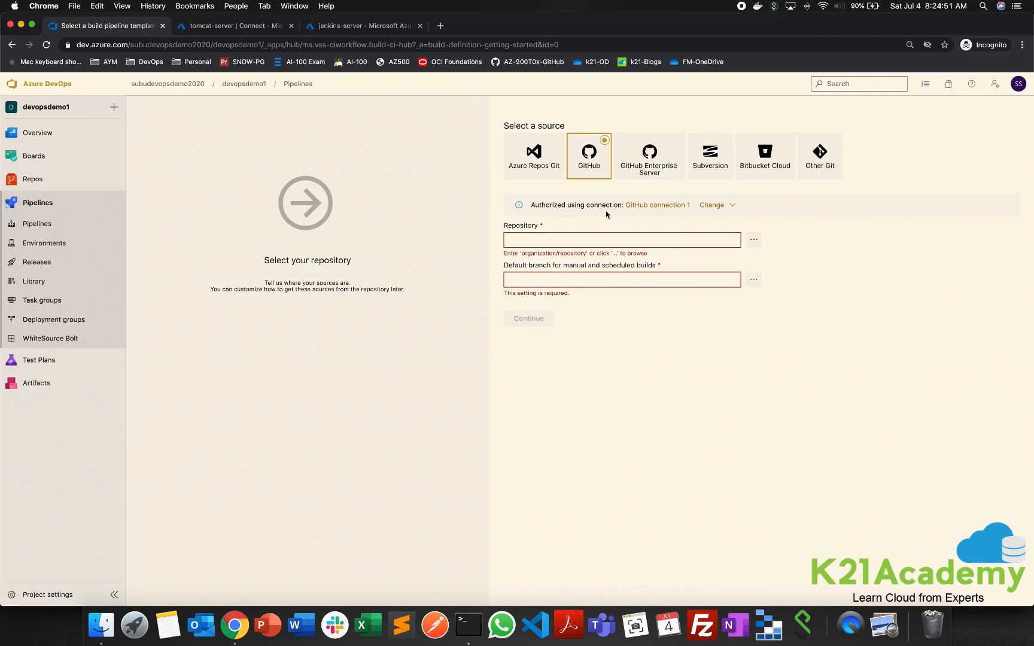
drag(530, 205, 729, 210)
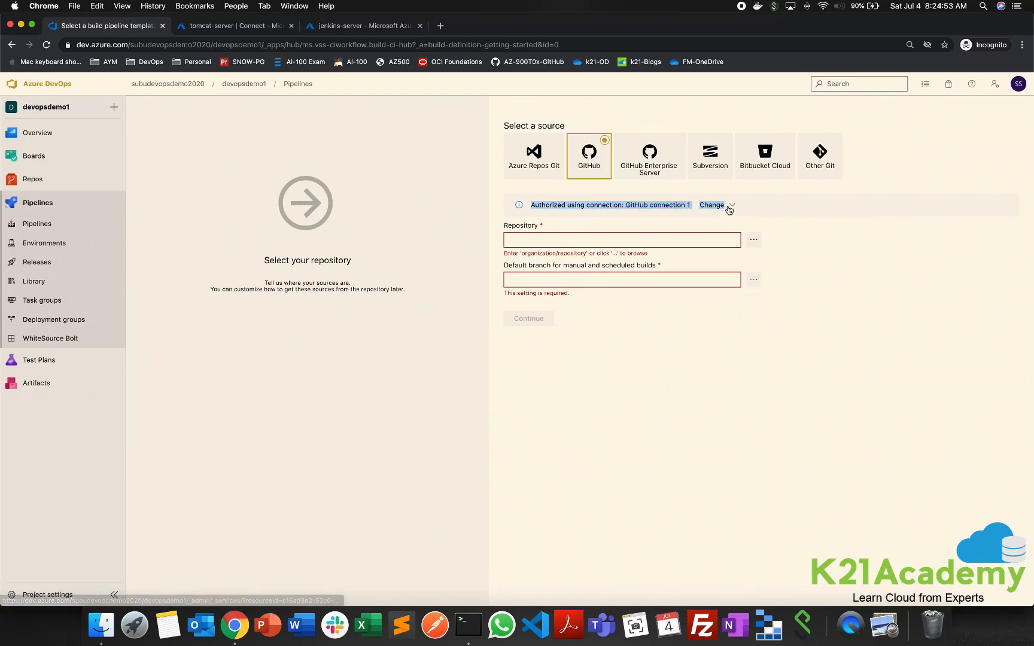
click(877, 274)
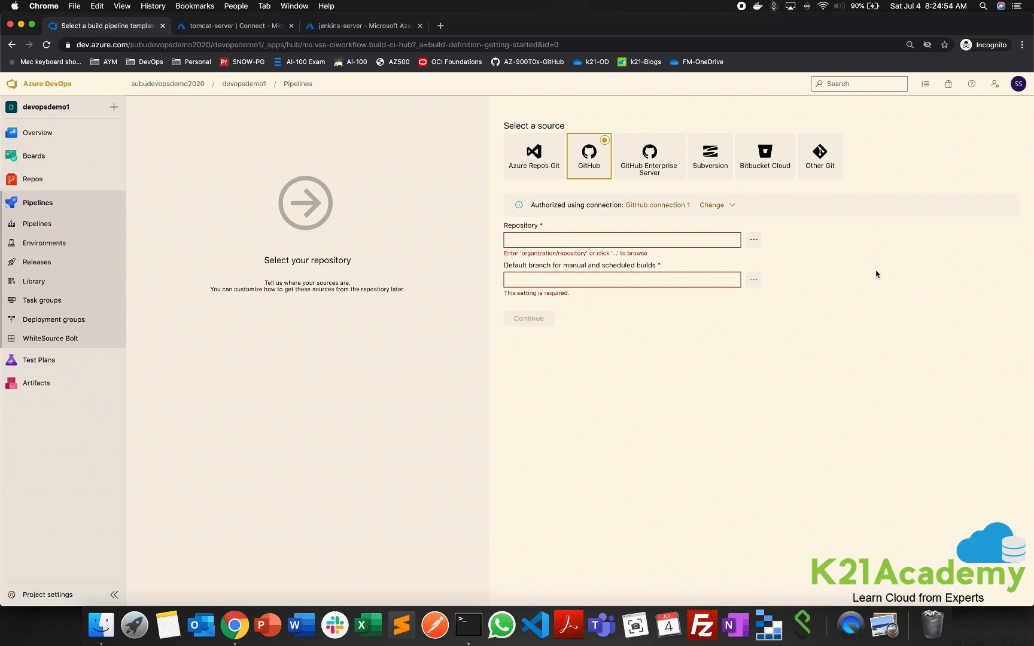
click(731, 206)
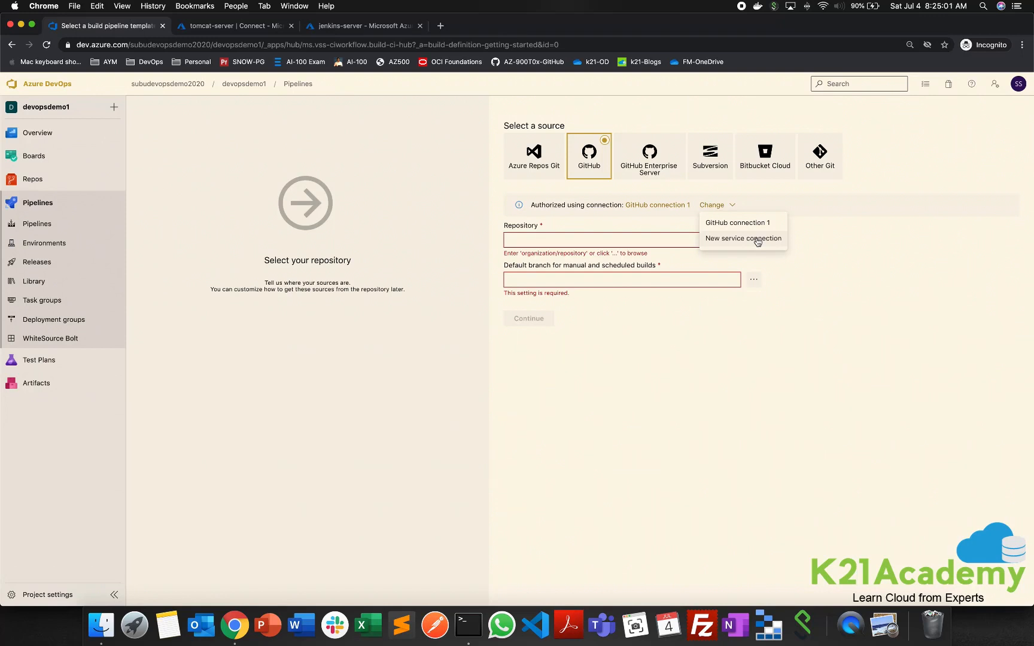
click(541, 239)
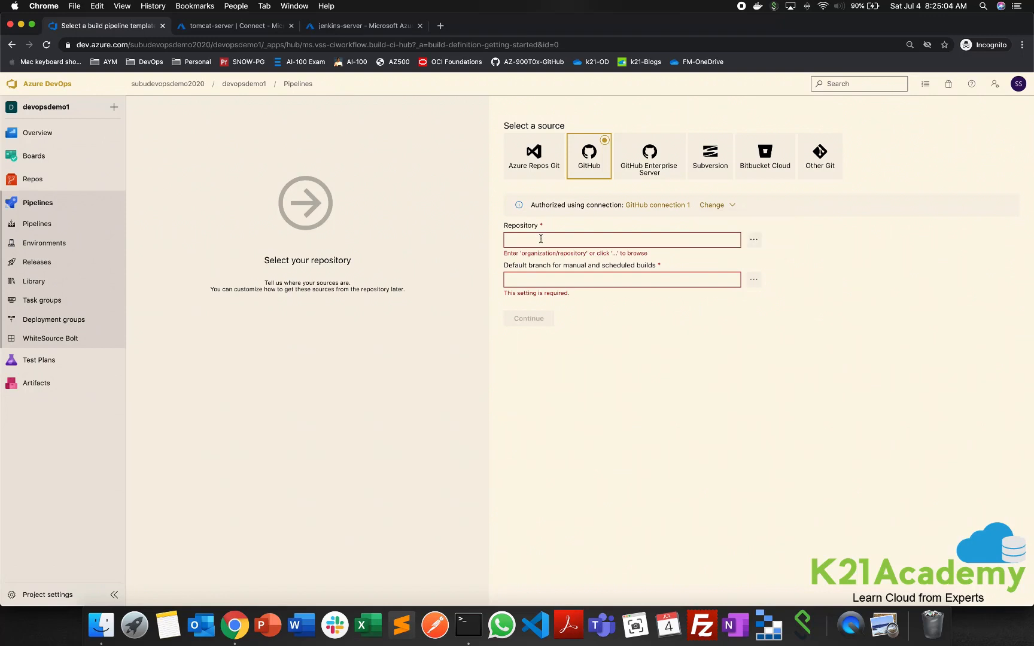
- Filter the GitHub repositories by hello and select the hello-world repository for the pipeline
click(755, 240)
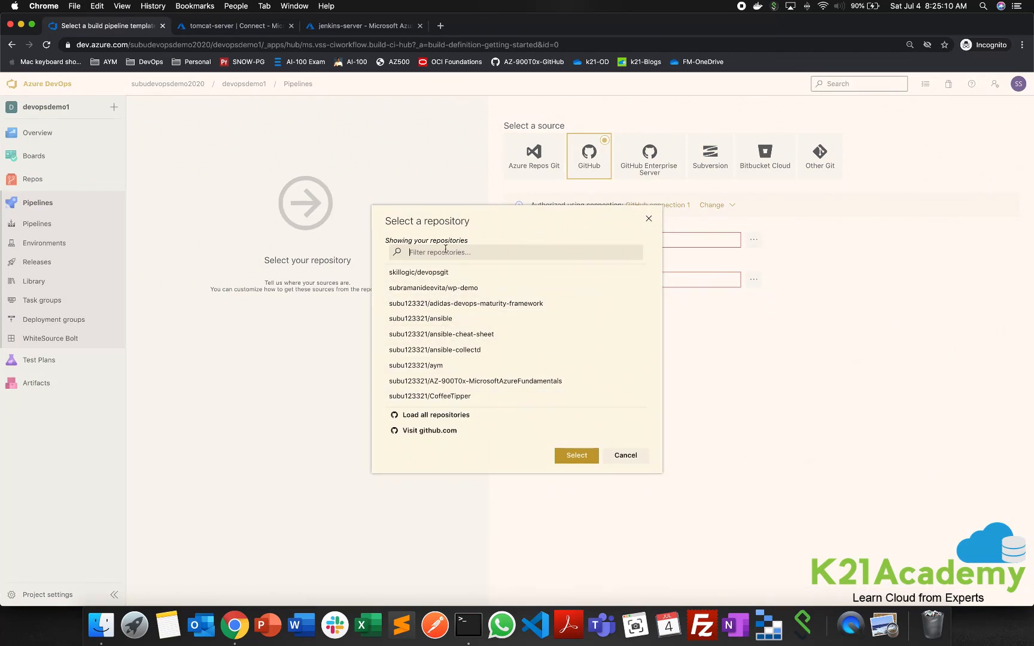
text(he)
text(lo)
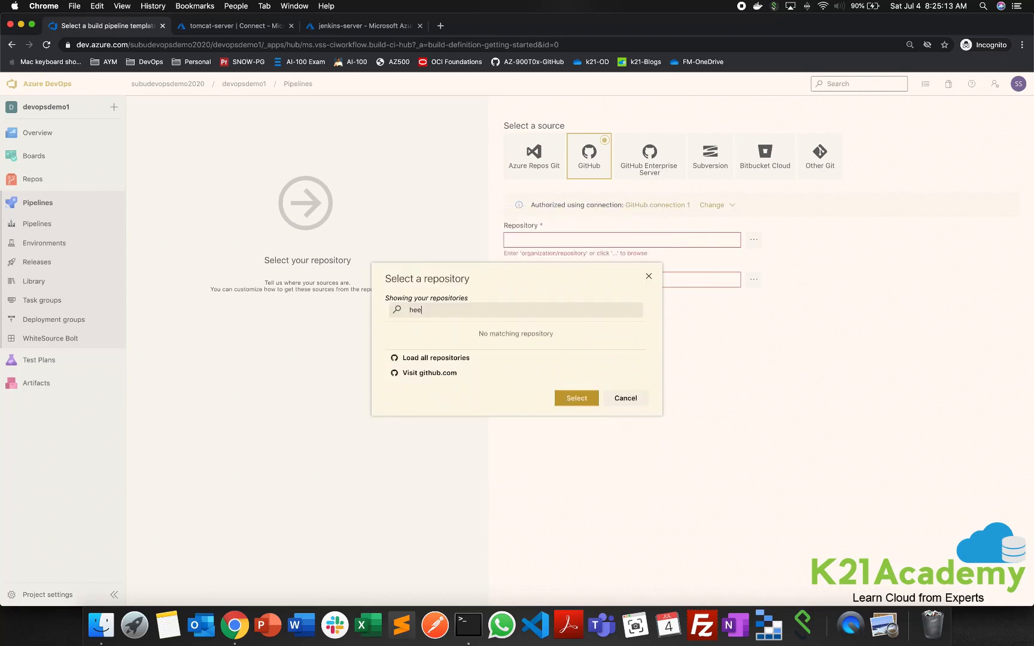
key(BackSpace)
key(BackSpace)
text(loo)
text(lo)
click(460, 305)
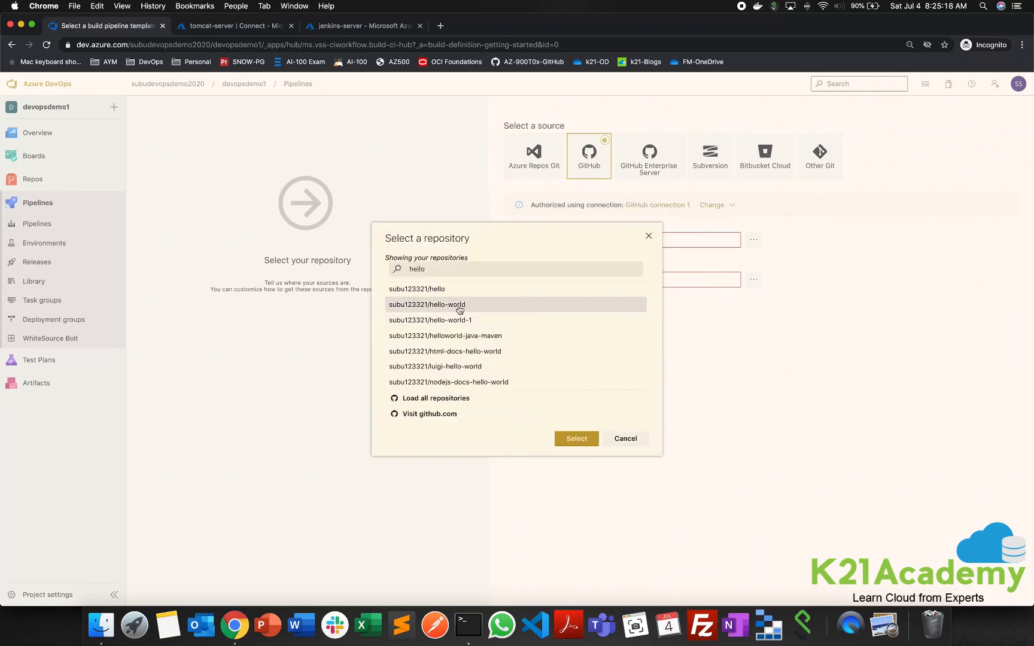
click(556, 442)
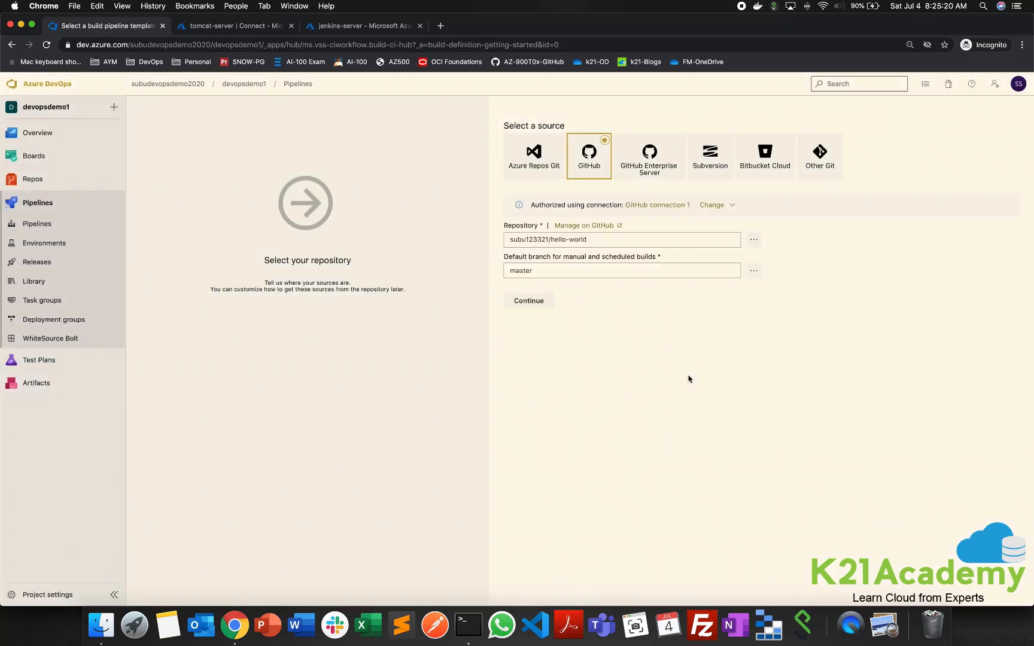
- Choose master as the default branch of the hello-world source and apply the Maven template to the new pipeline
click(753, 272)
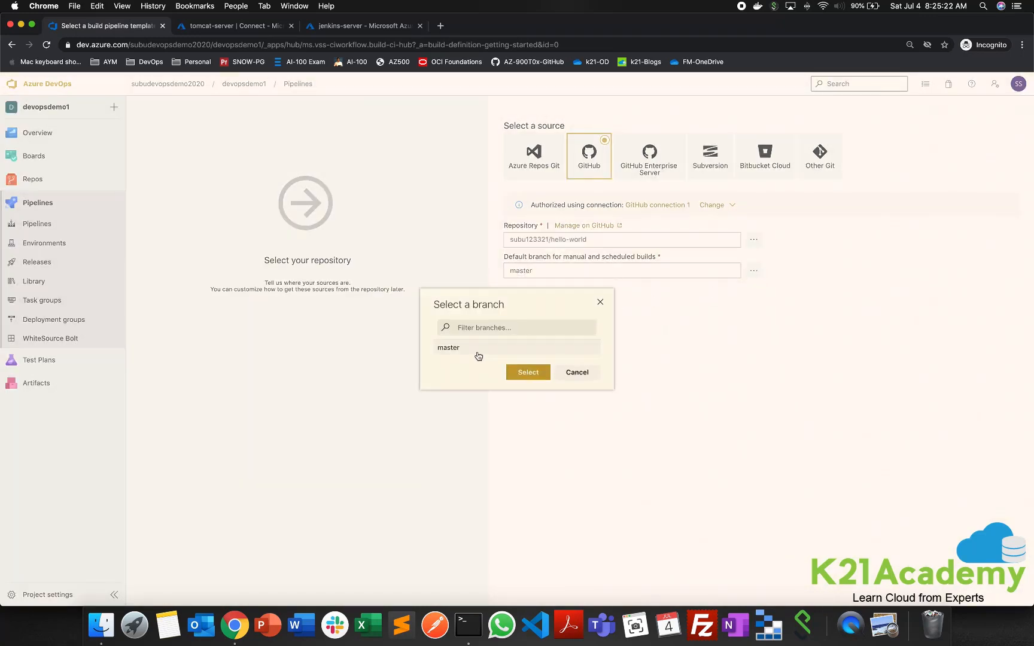
click(473, 349)
click(529, 372)
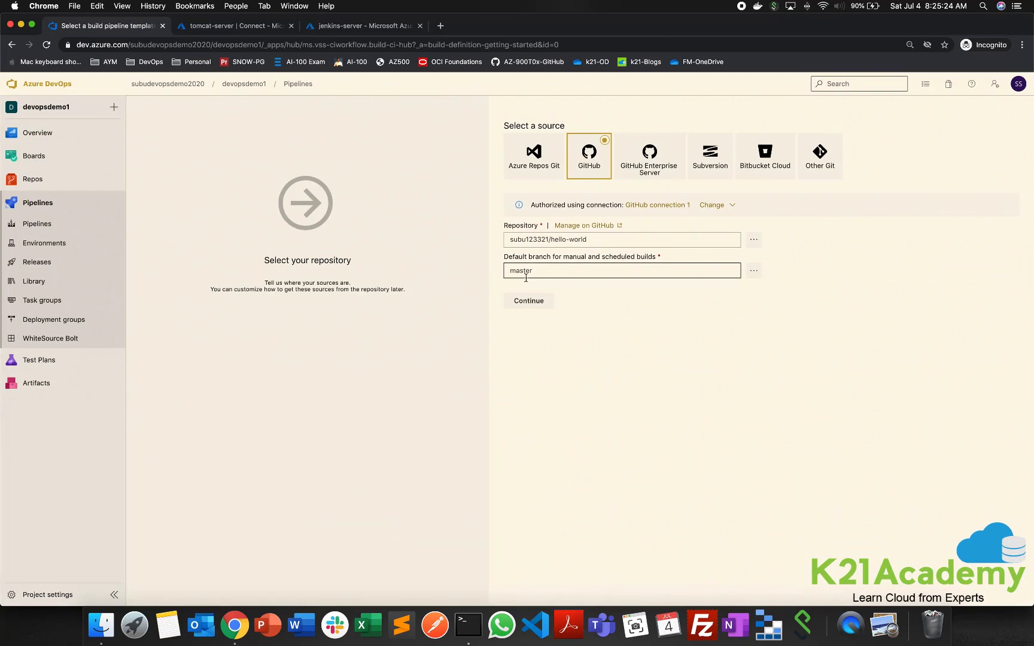
click(537, 302)
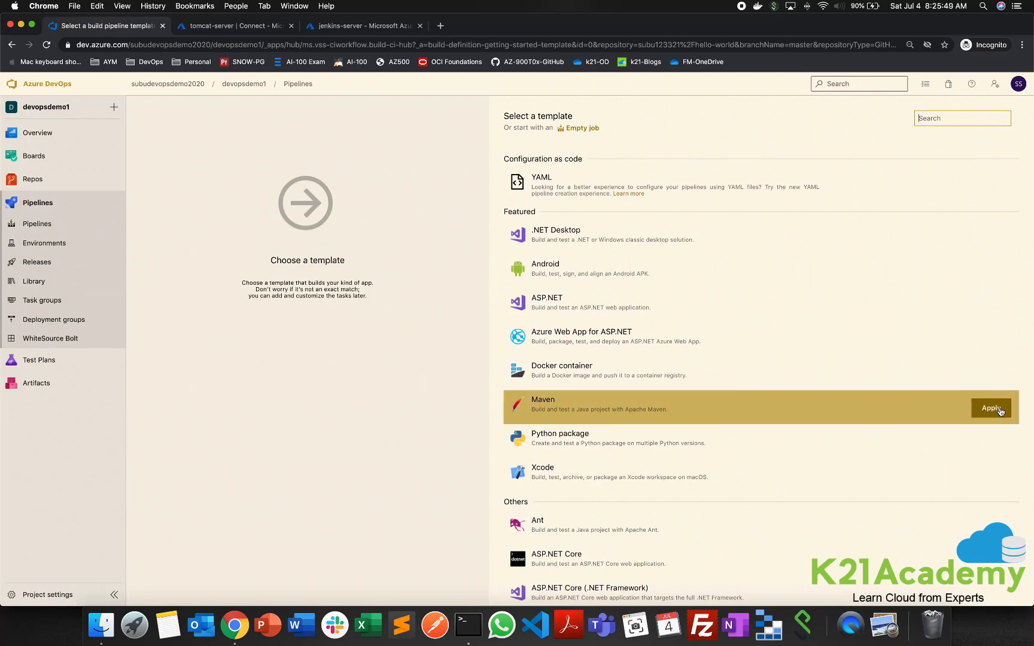
click(991, 409)
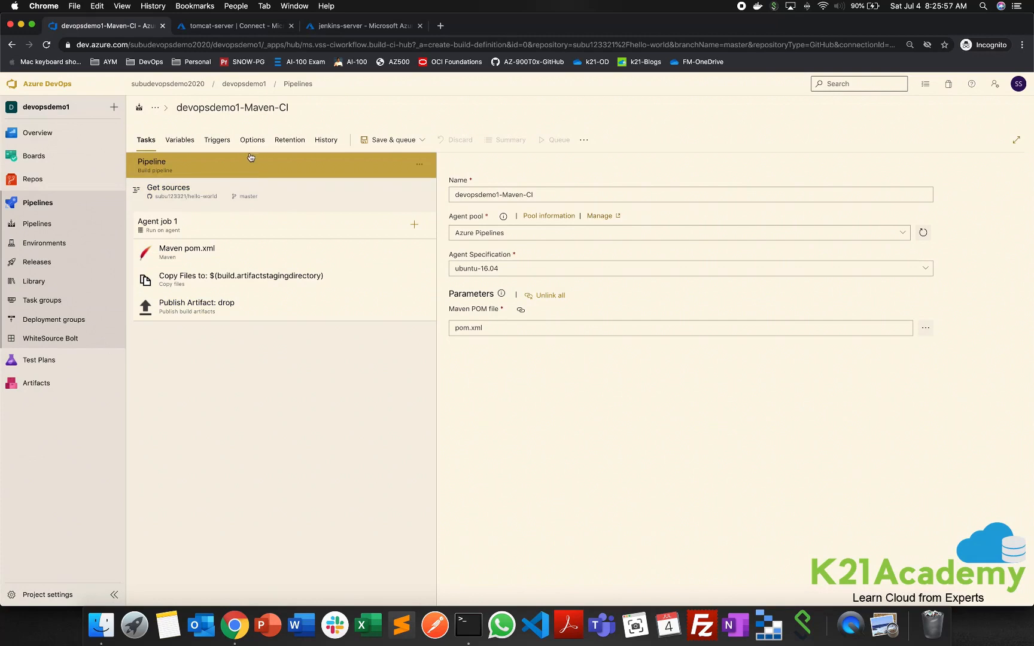
- Review the settings of the Maven template's source, Maven, copy files and publish artifact tasks
click(245, 201)
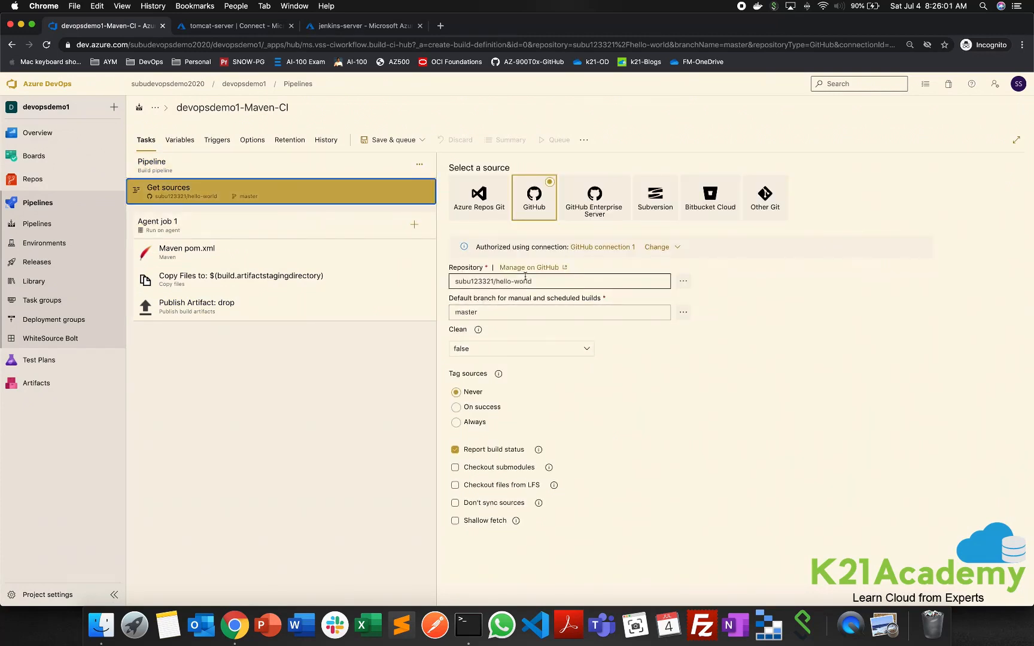
click(247, 252)
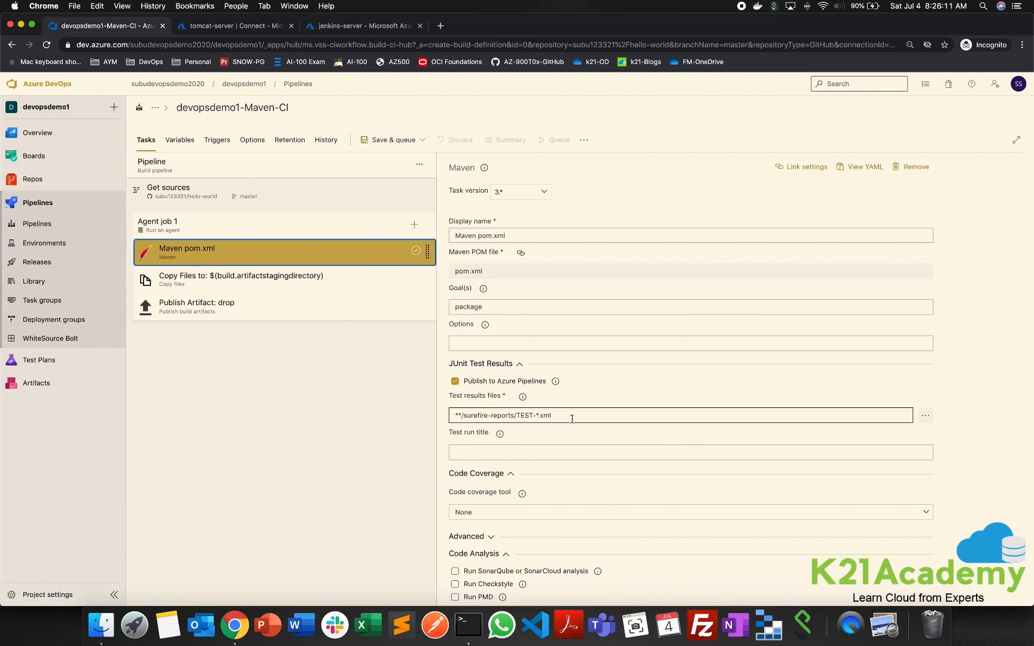
click(277, 288)
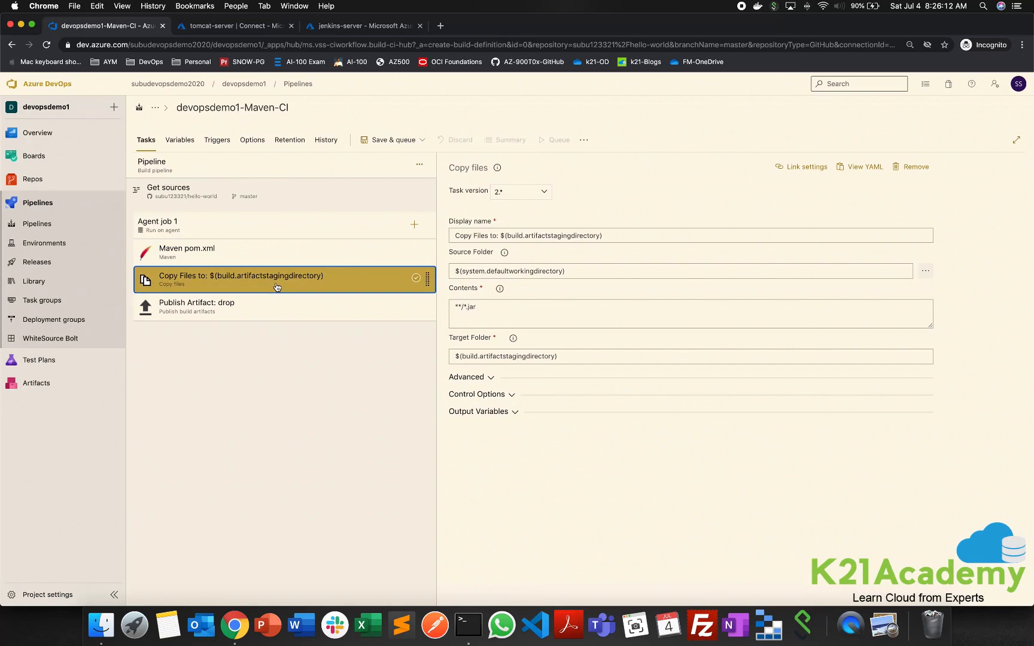
click(469, 306)
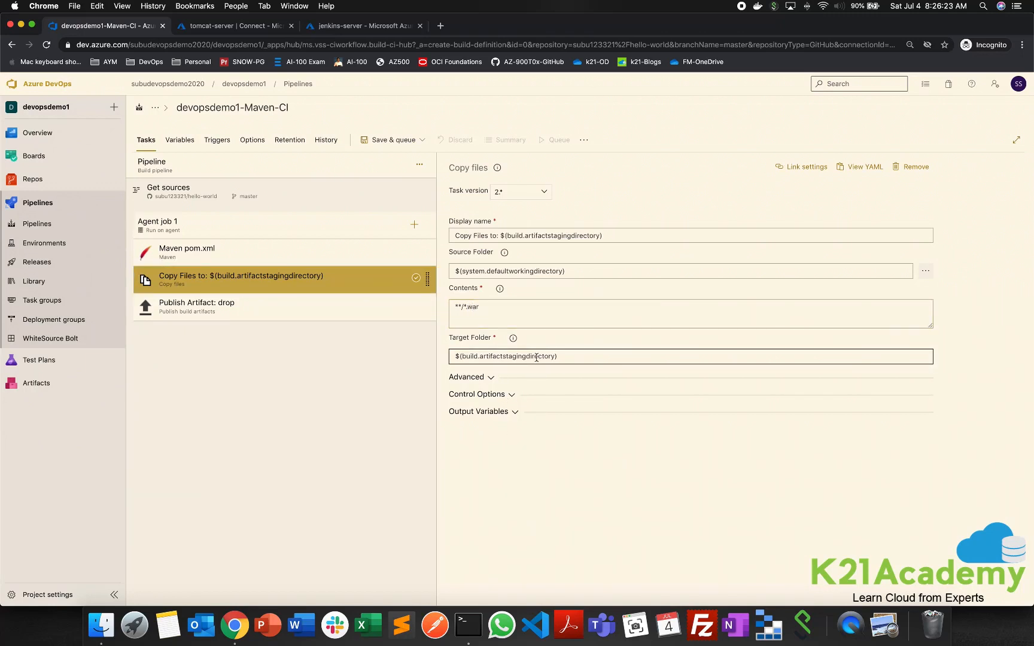
click(281, 306)
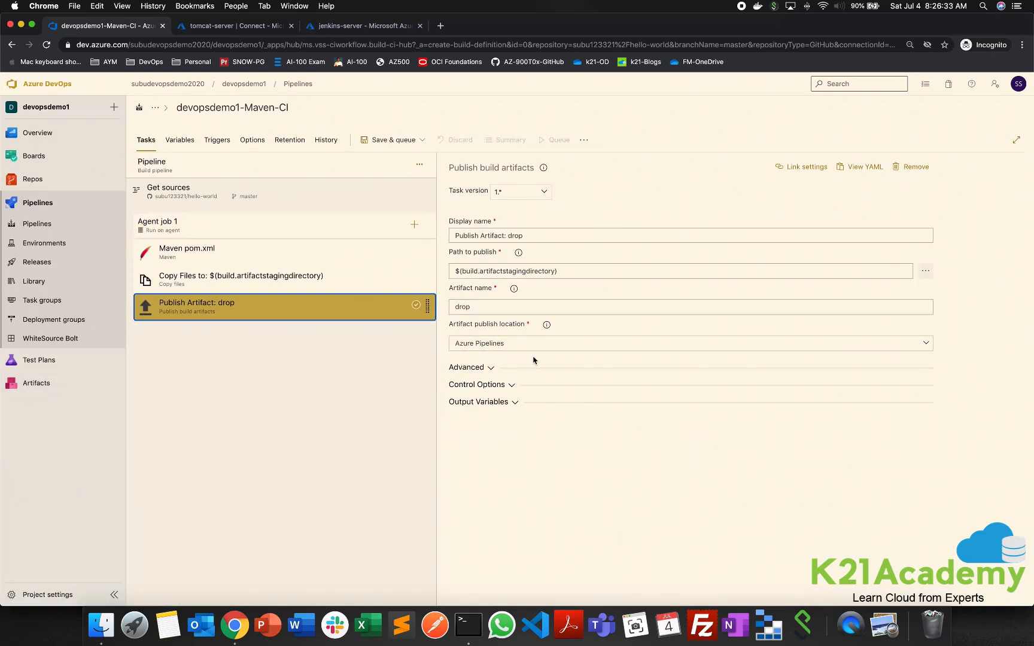
click(602, 430)
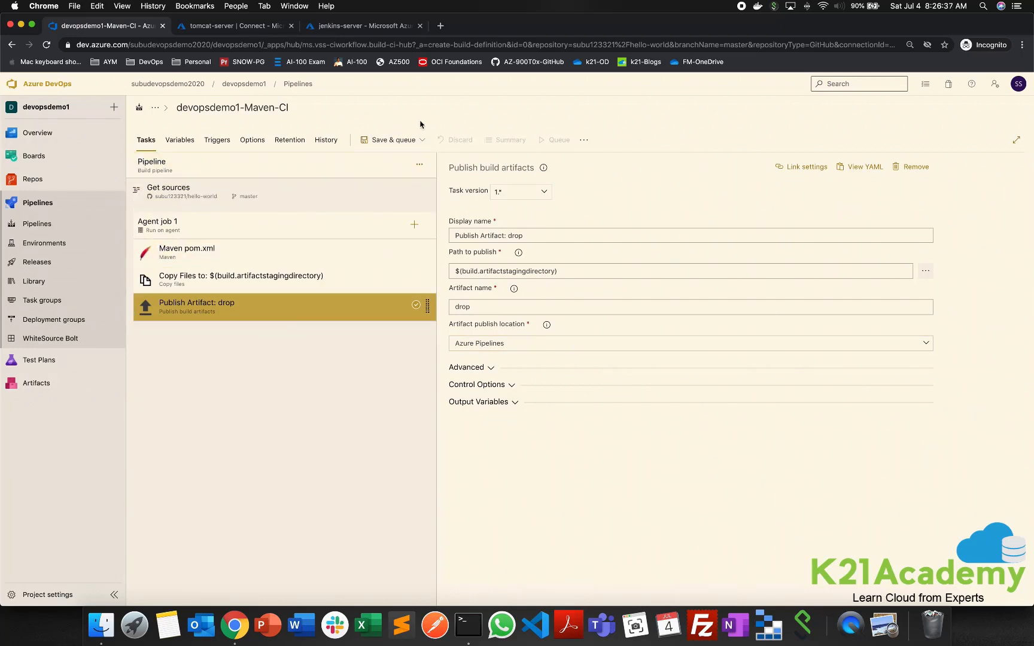
- Leave the new Maven pipeline without saving and open the existing Azure Devops CI - Jenkins CD pipeline for editing
click(304, 85)
click(557, 366)
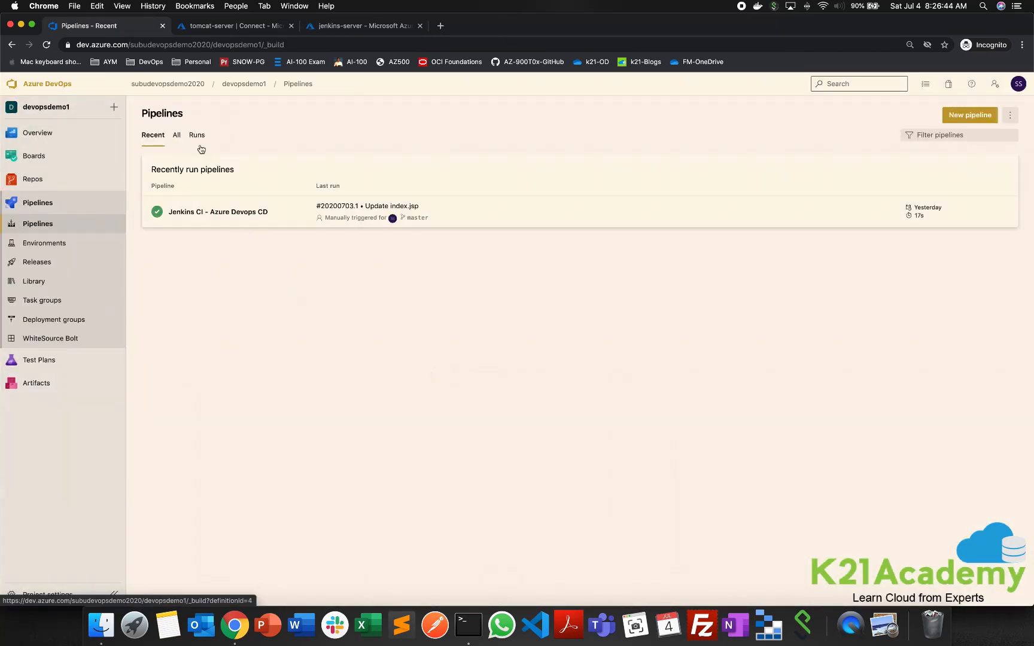
click(177, 135)
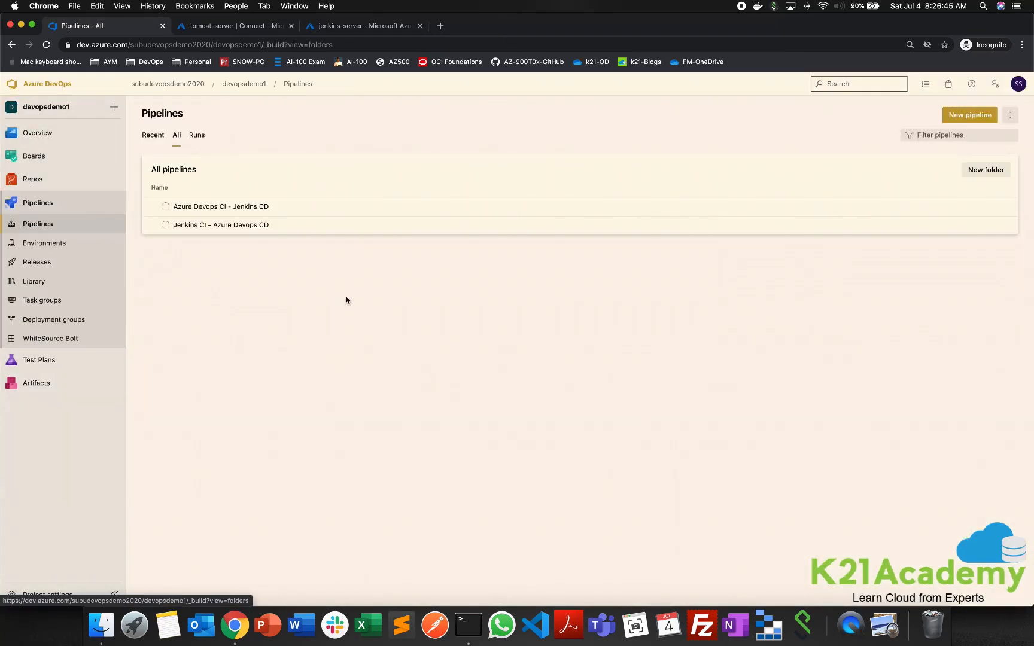
click(227, 208)
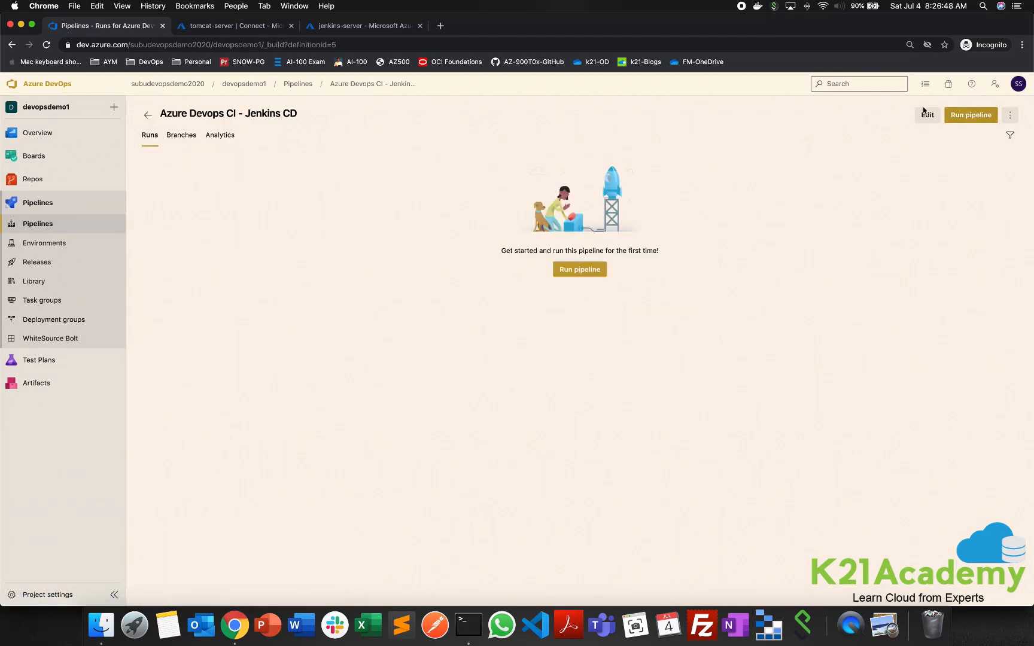
click(924, 113)
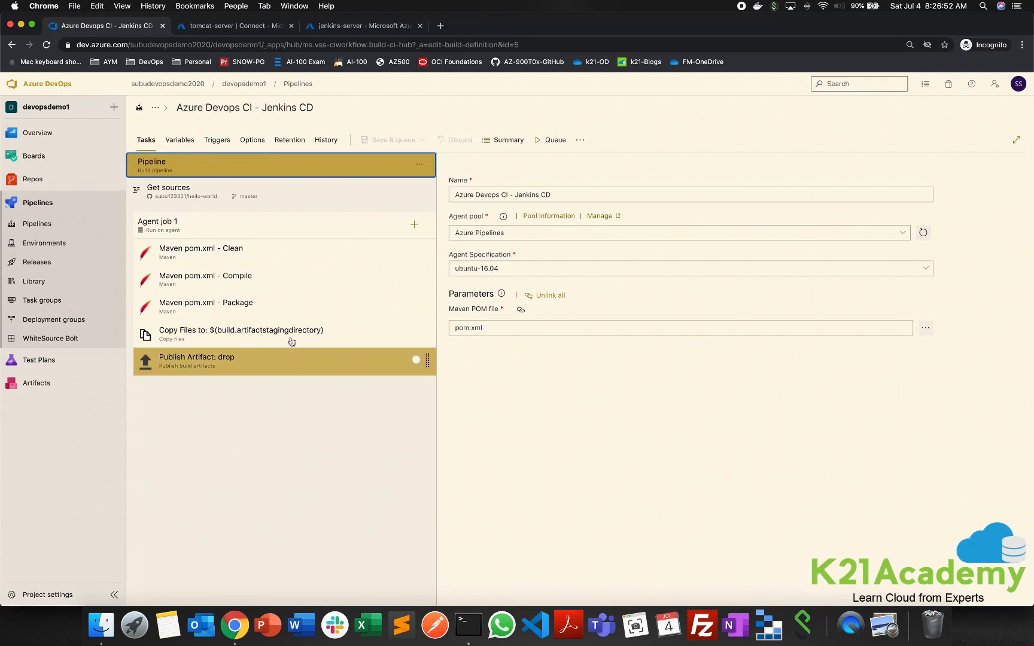
- Review the Maven Clean, Compile and Package goals and the Copy Files task of the Azure Devops CI - Jenkins CD pipeline
click(290, 257)
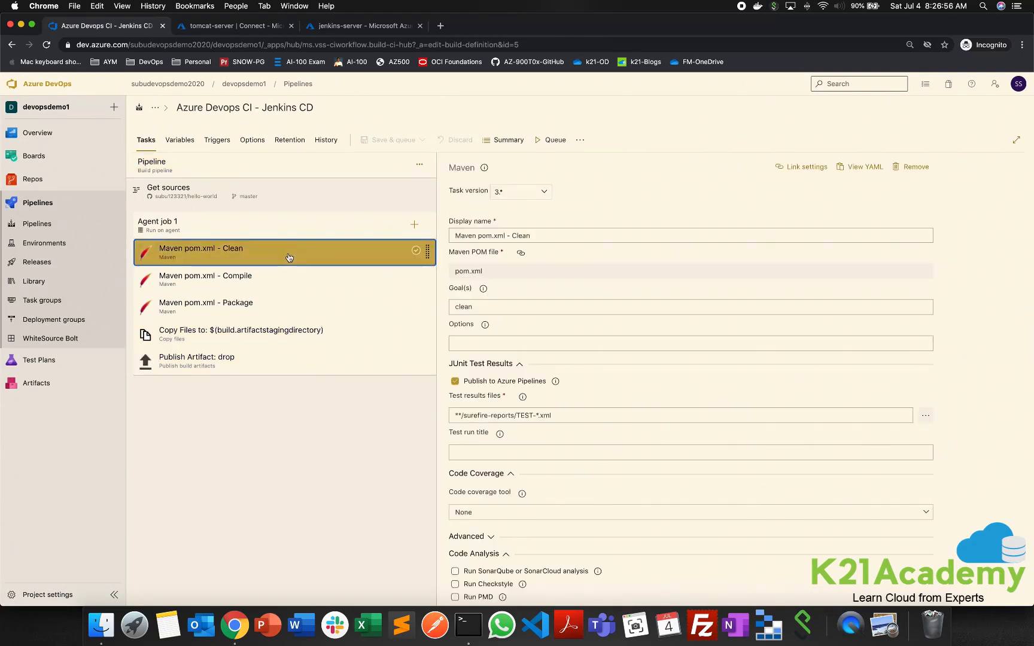
click(284, 286)
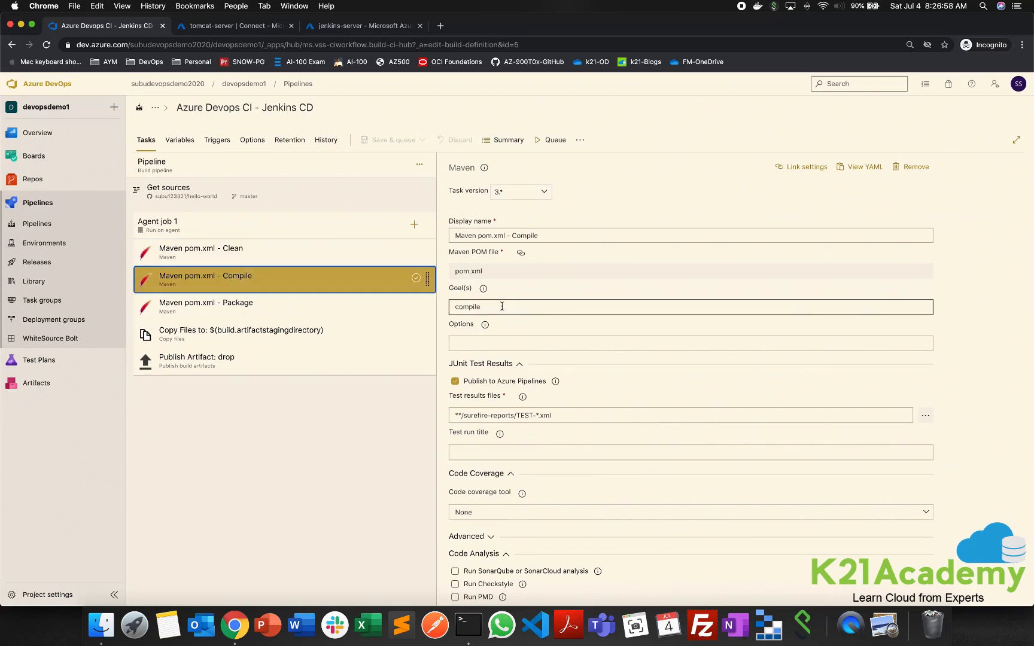
click(328, 316)
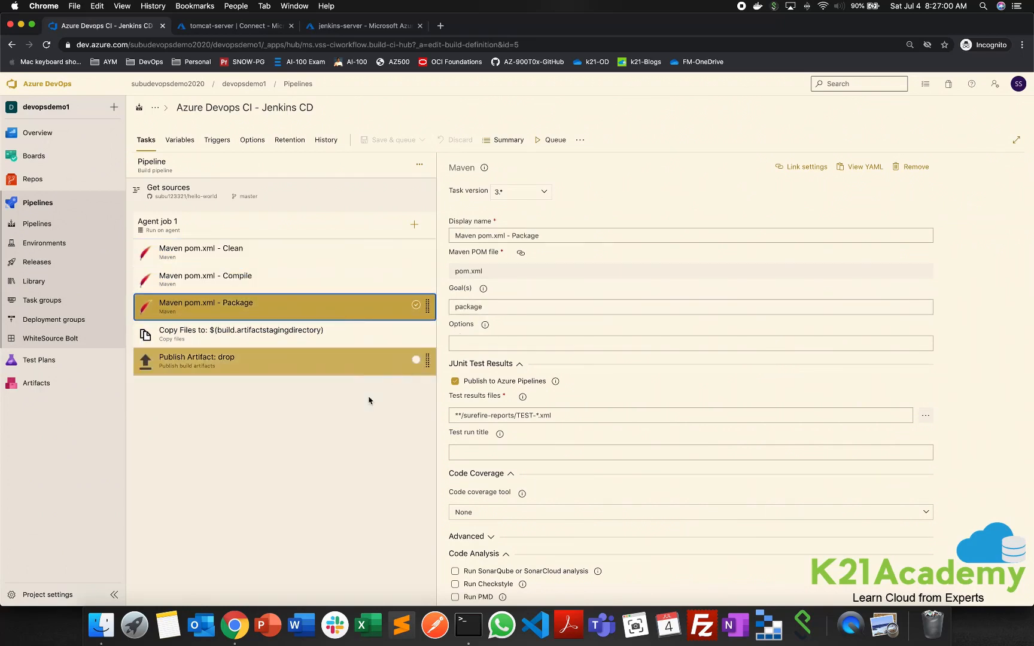
click(299, 335)
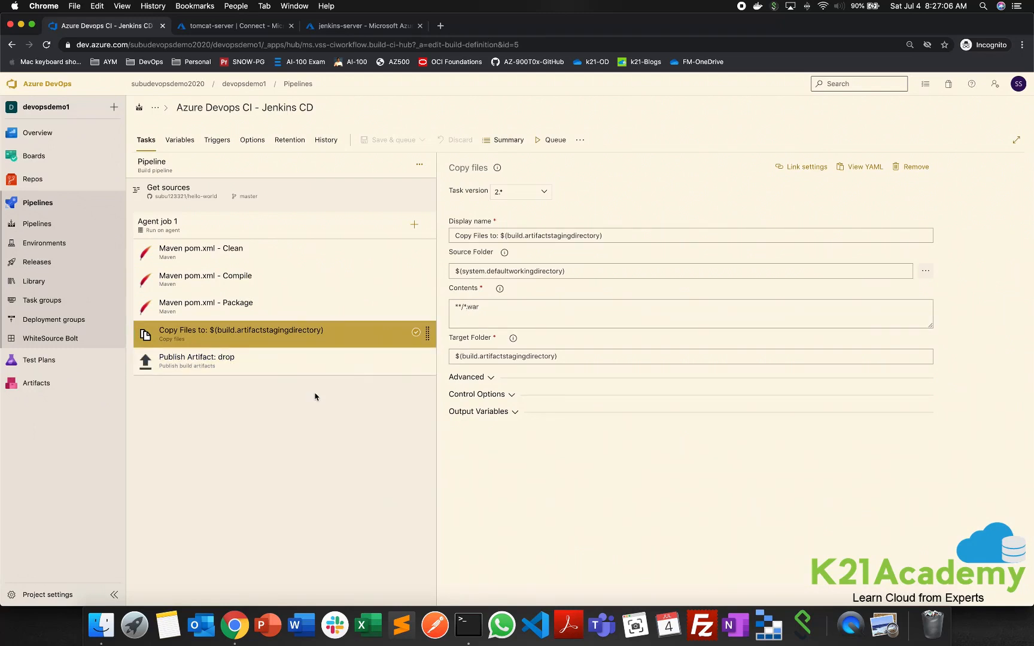
- Queue a run of the pipeline on the master branch with the agent specification ubuntu-18.04
click(551, 144)
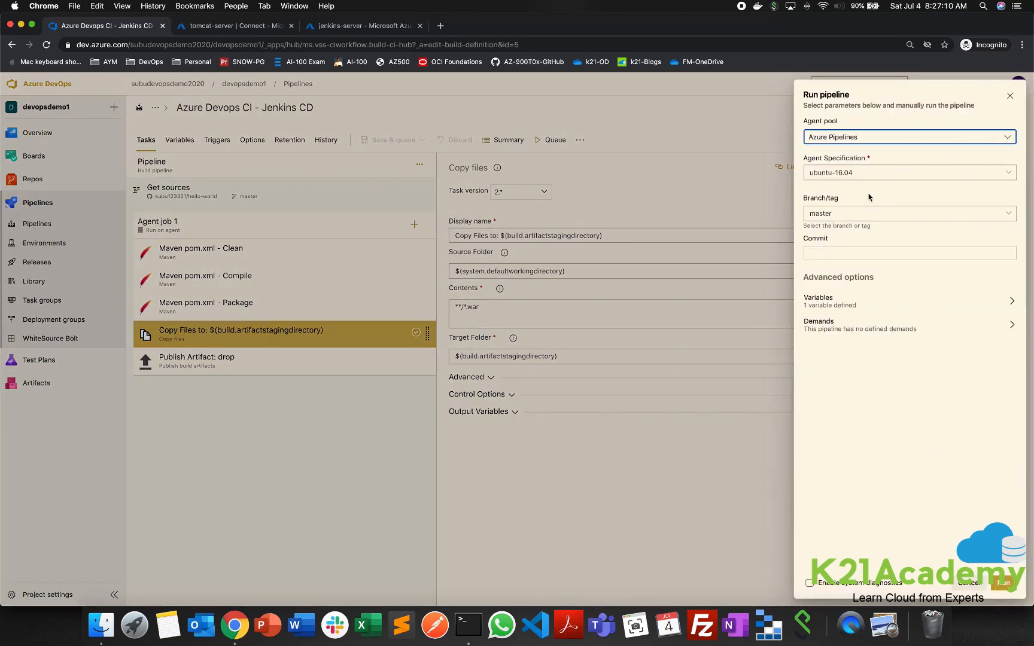
click(1016, 173)
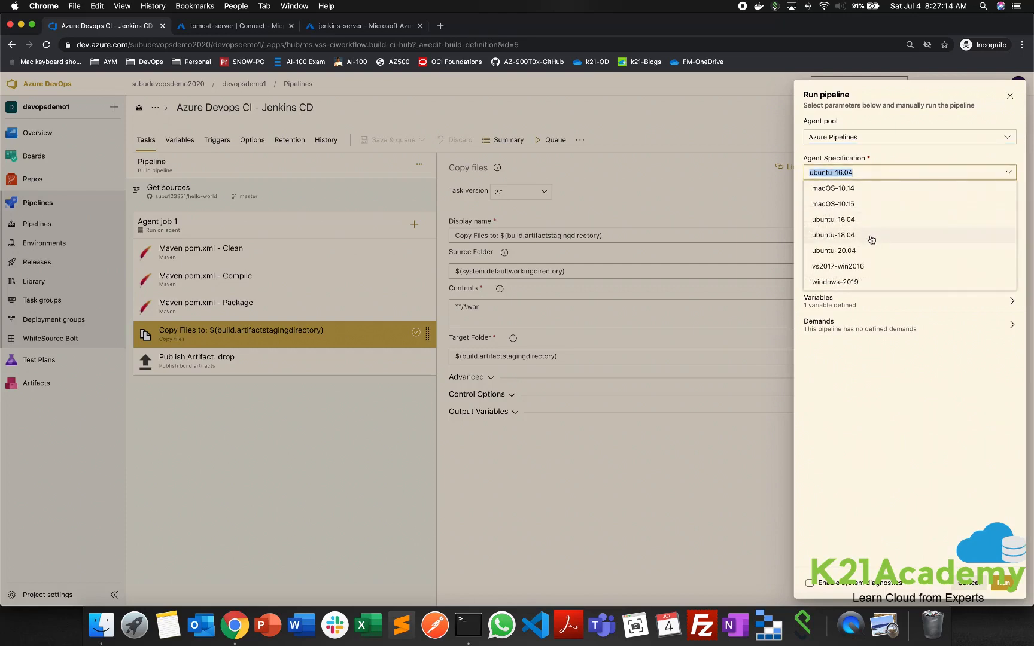
click(871, 240)
click(1012, 173)
click(866, 239)
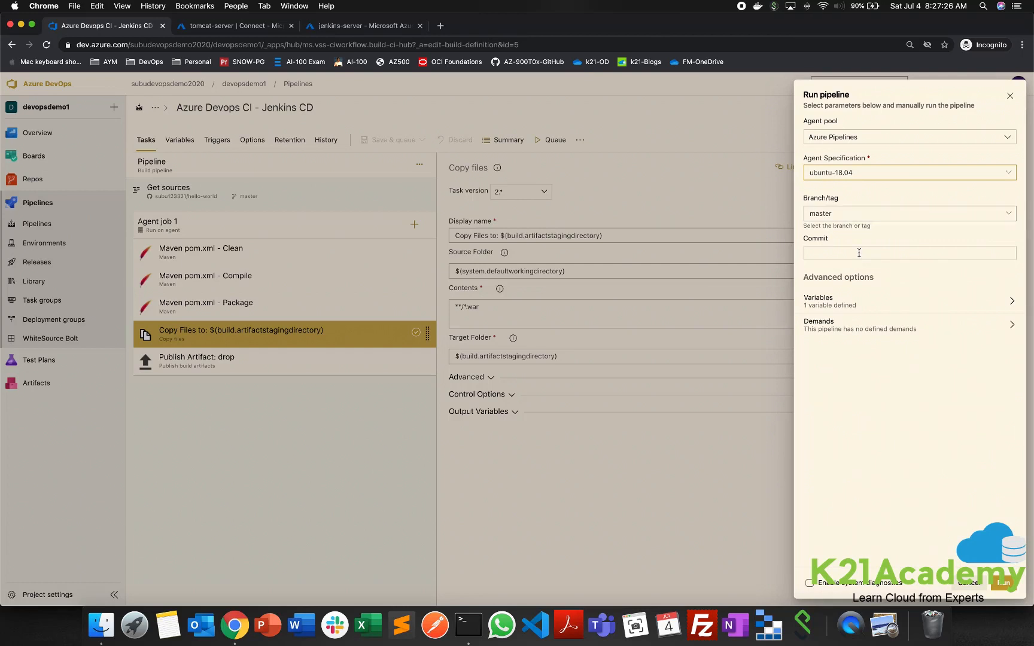
click(1005, 589)
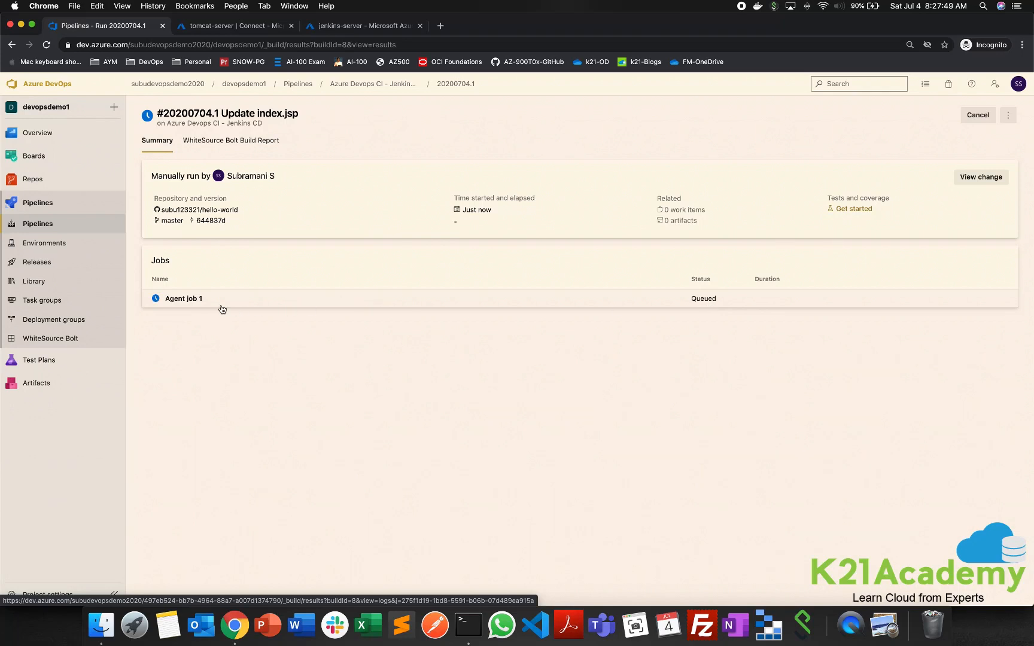
- Open Agent job 1 of the run and examine the repository checkout log, including the branch it uses
click(178, 304)
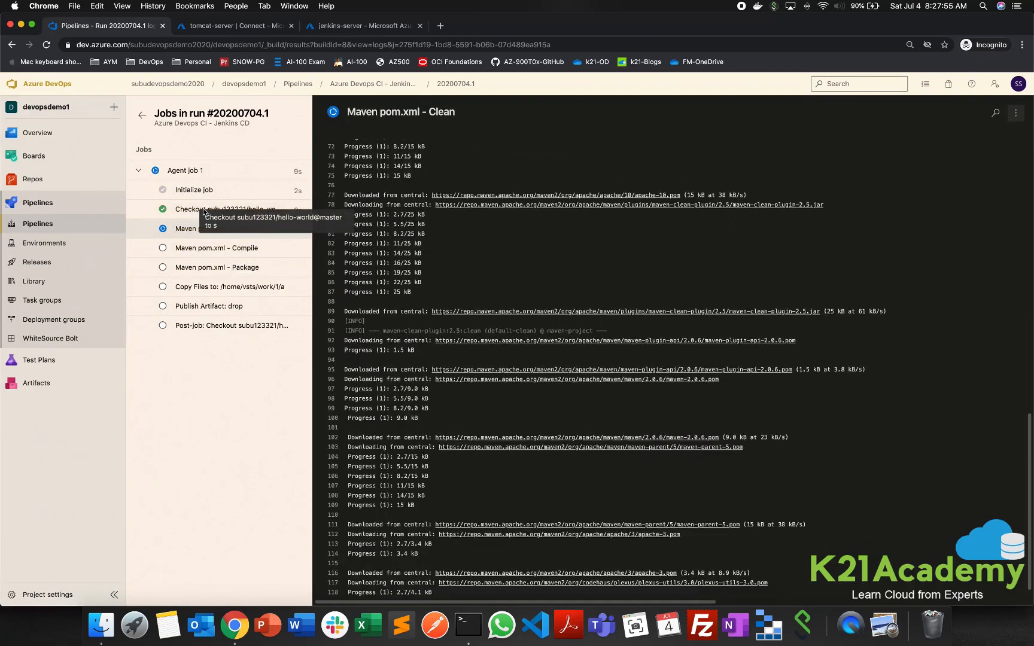
click(200, 211)
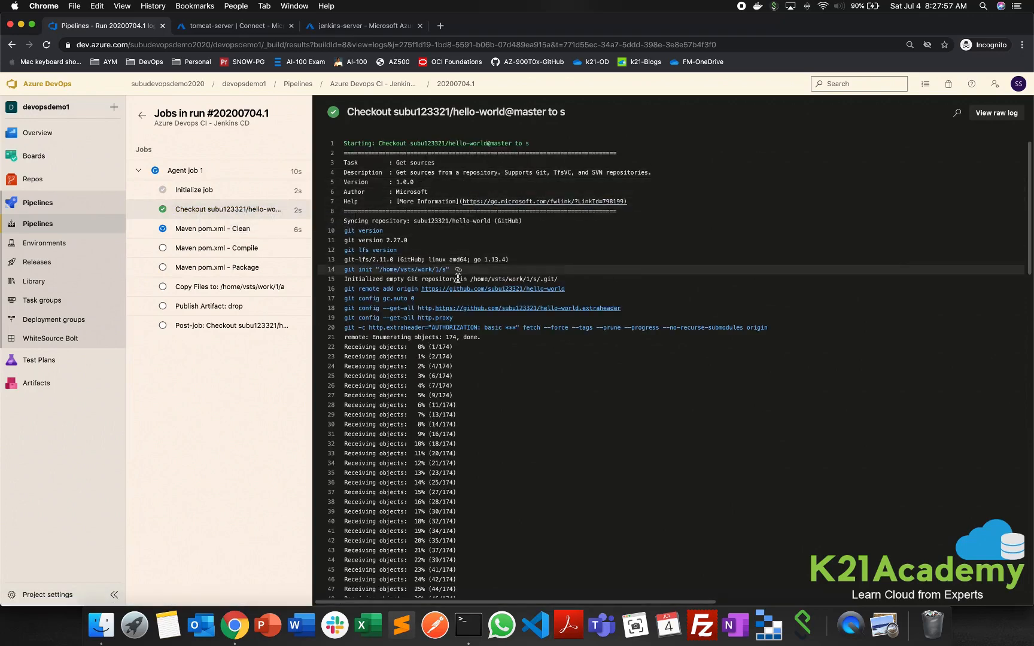
drag(399, 260, 510, 261)
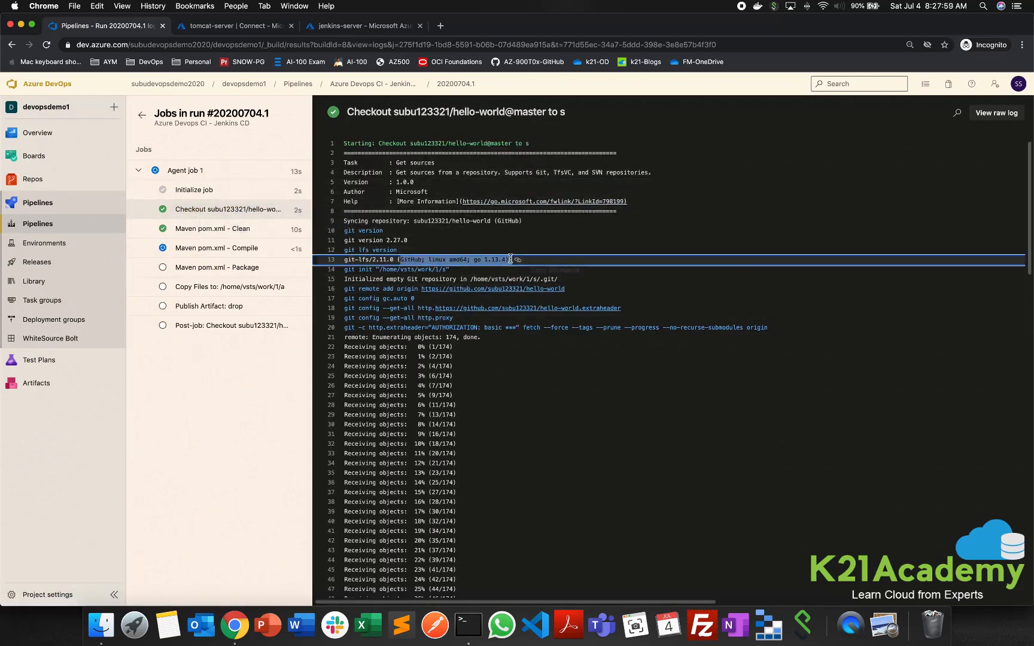
scroll(456, 436, down, 15)
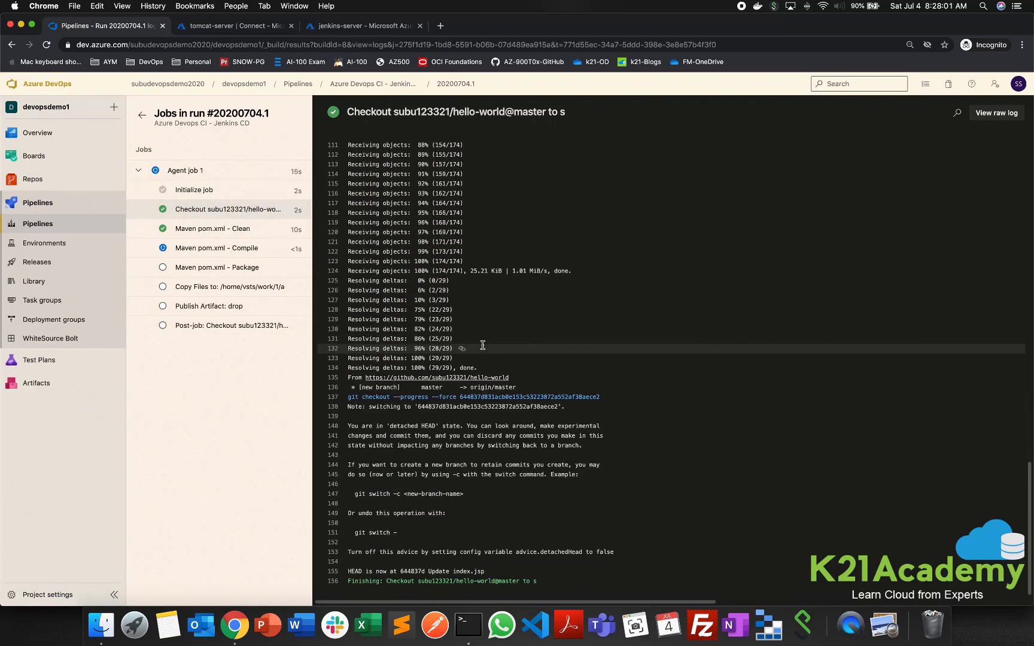
double_click(432, 387)
- Examine the Maven Clean task's log through to its build result and open the Compile task's log
click(223, 229)
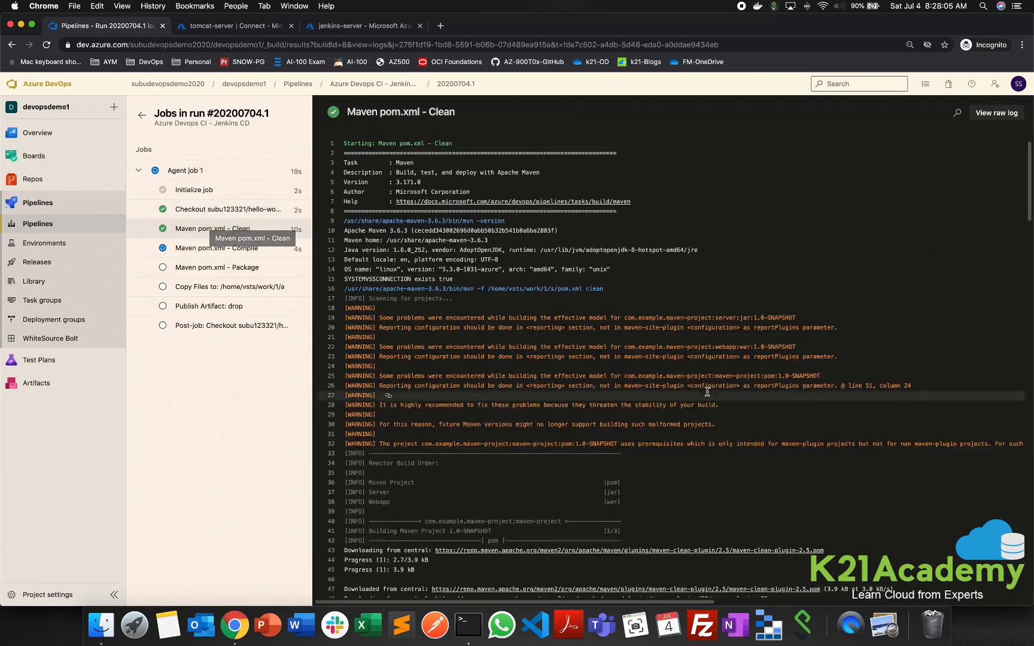
scroll(582, 486, down, 3)
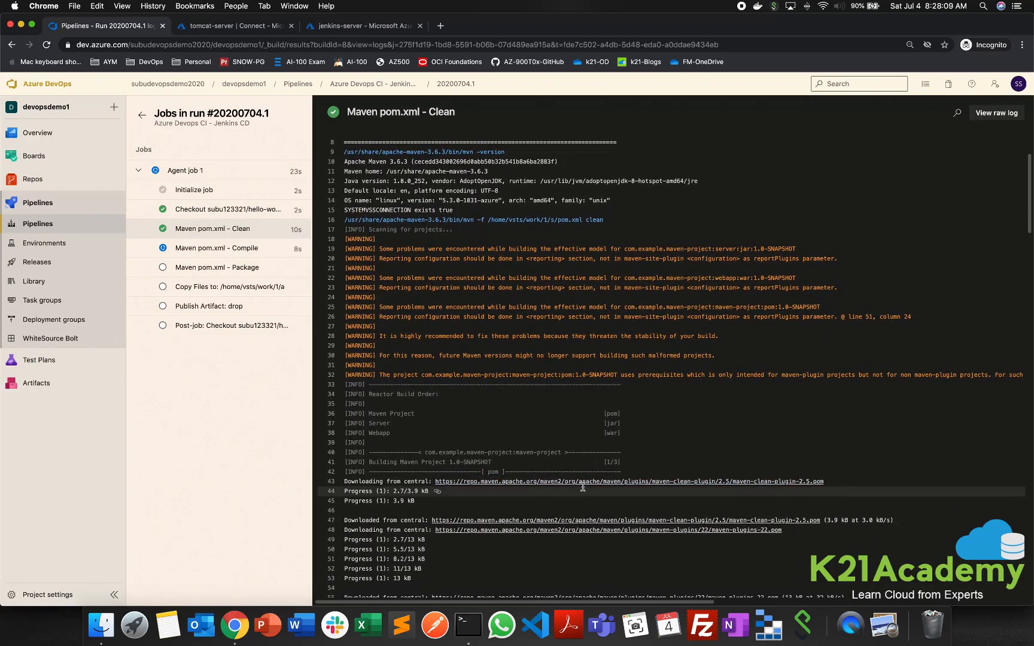
scroll(528, 436, down, 2)
scroll(528, 437, down, 20)
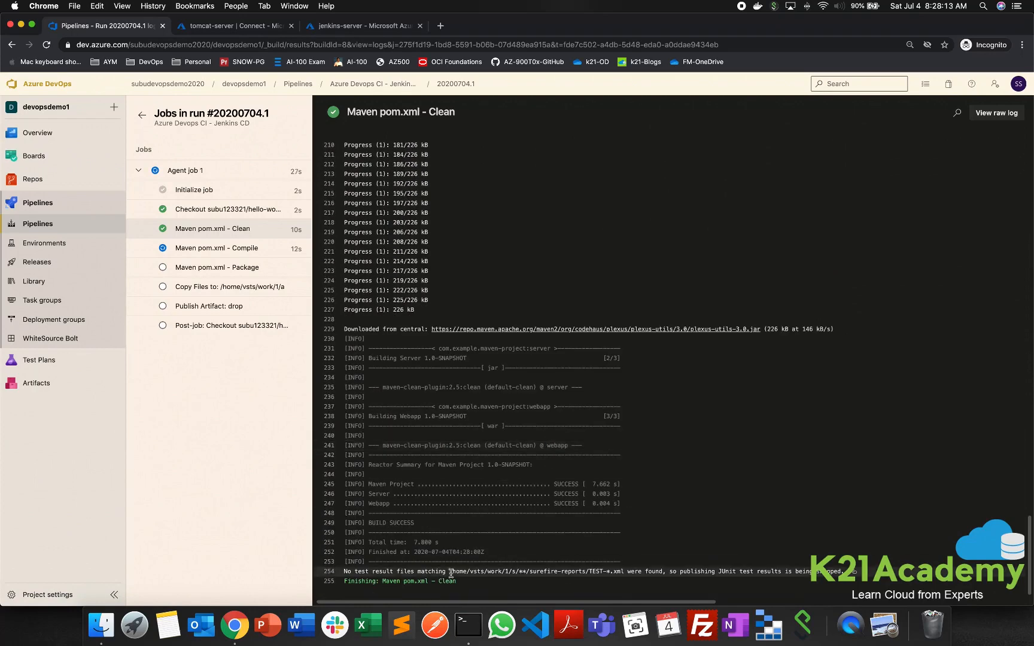
drag(367, 523, 451, 523)
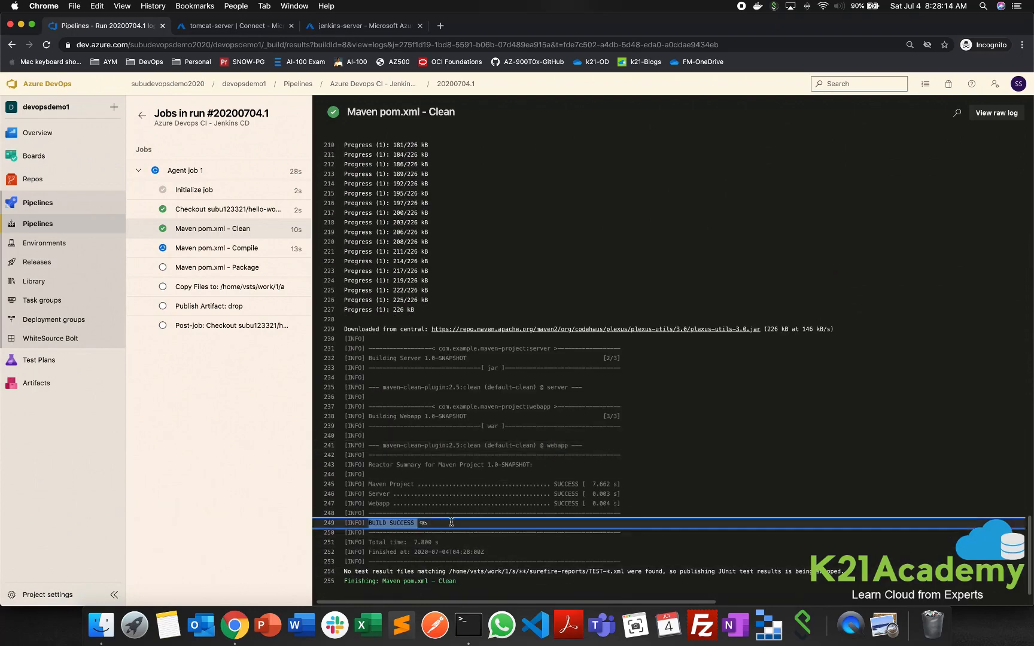
click(217, 248)
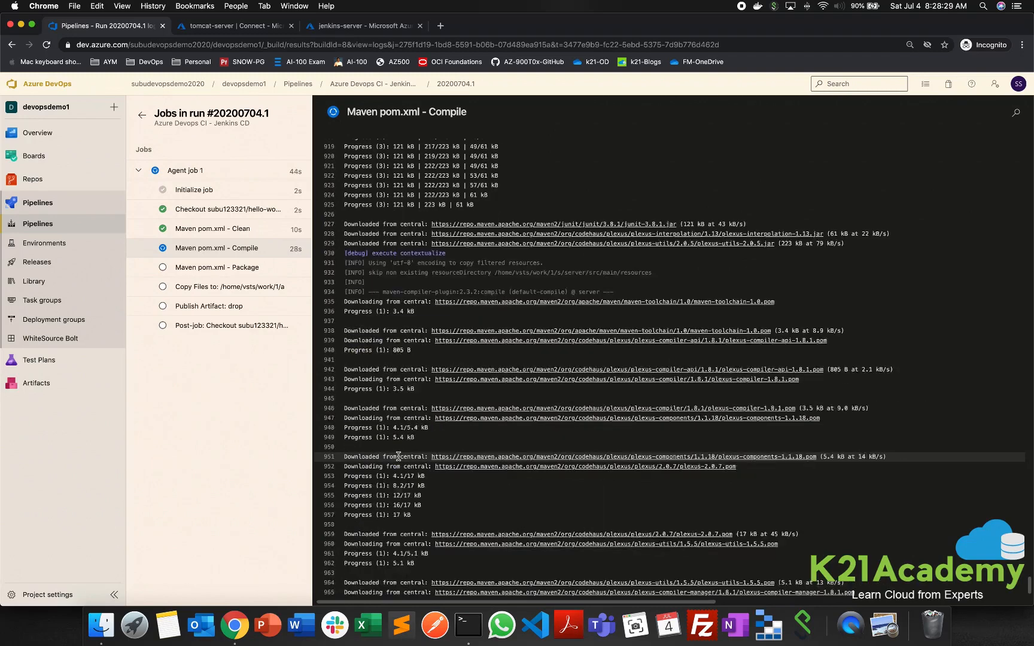
- Switch to the Jenkins dashboard and open the tomcatcicd project
click(297, 7)
click(317, 118)
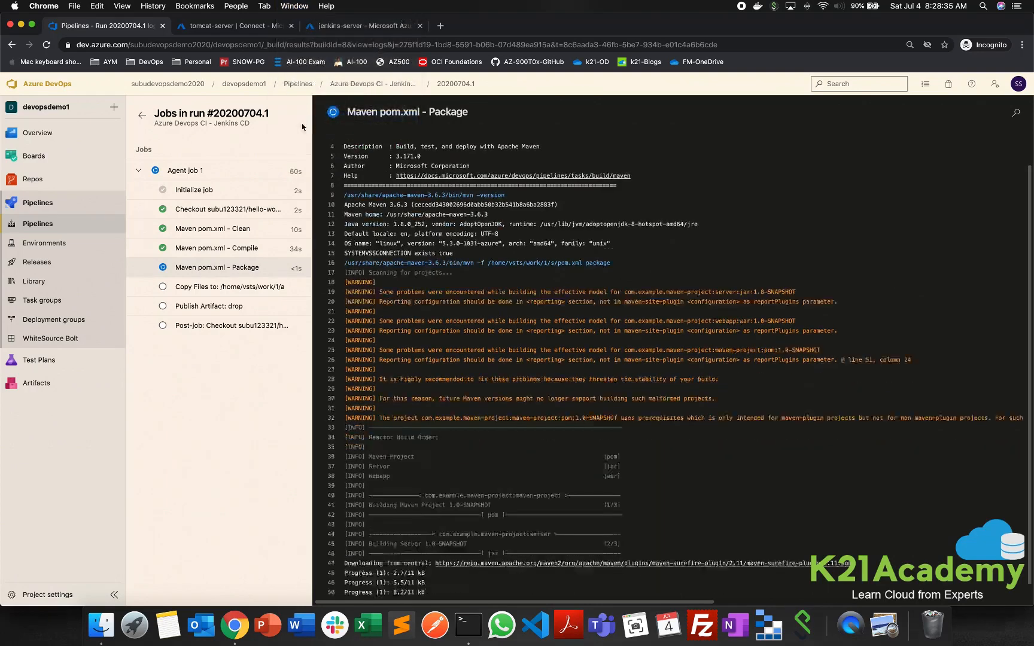
click(383, 279)
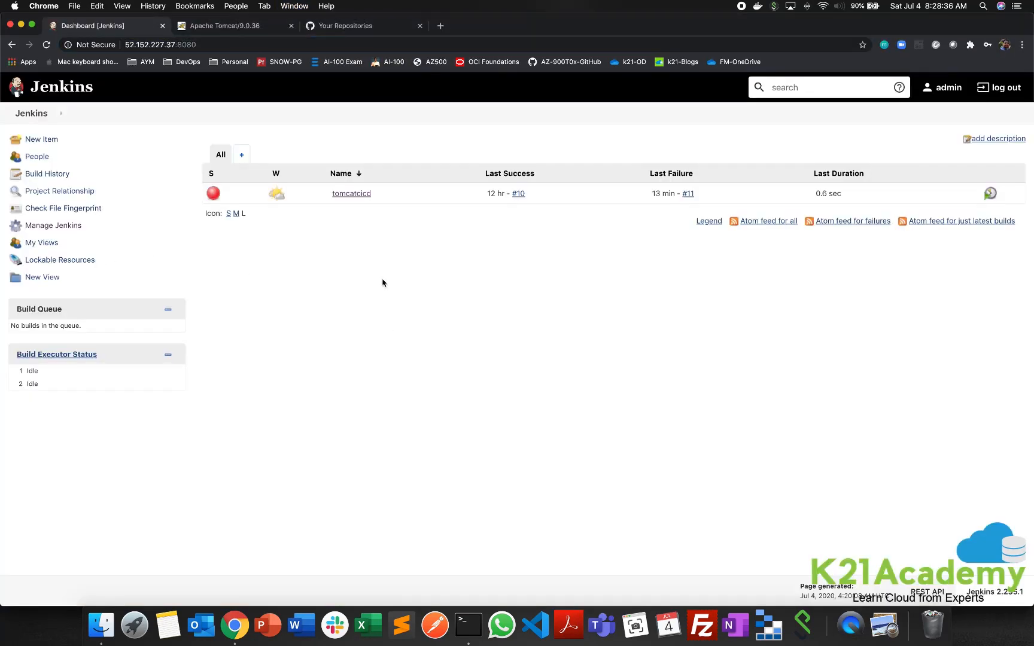
click(348, 195)
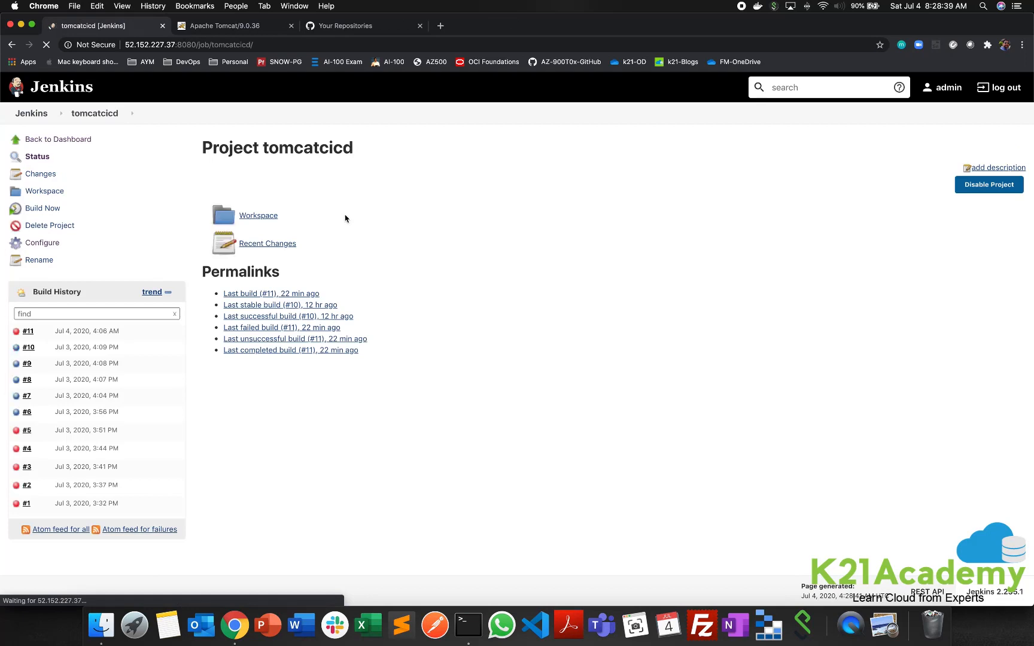
- Create a new Jenkins freestyle project named demo
click(31, 113)
click(42, 140)
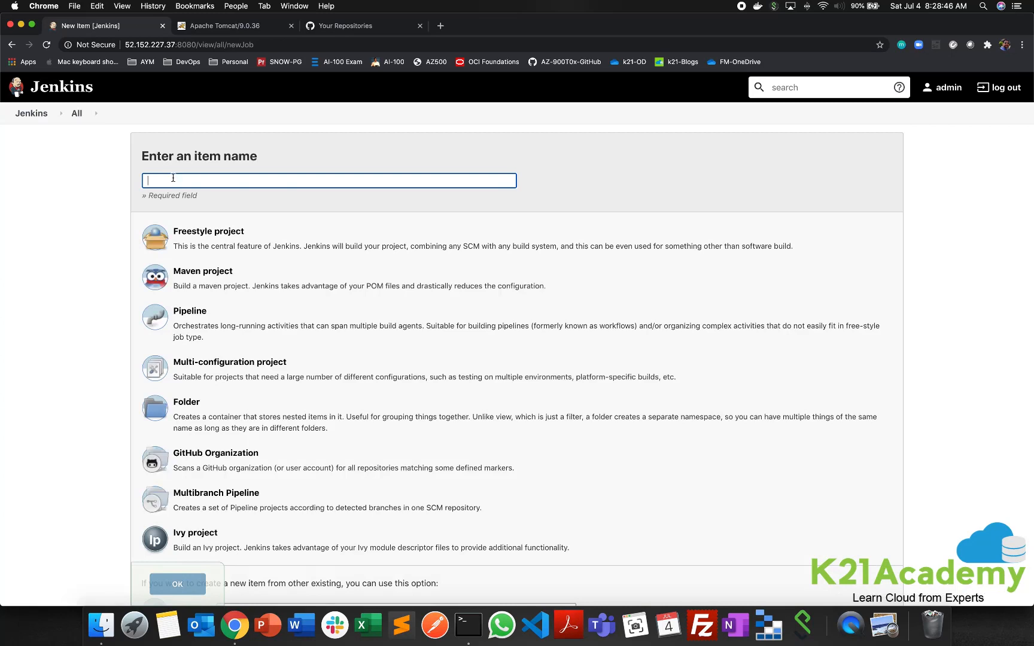
text(demo)
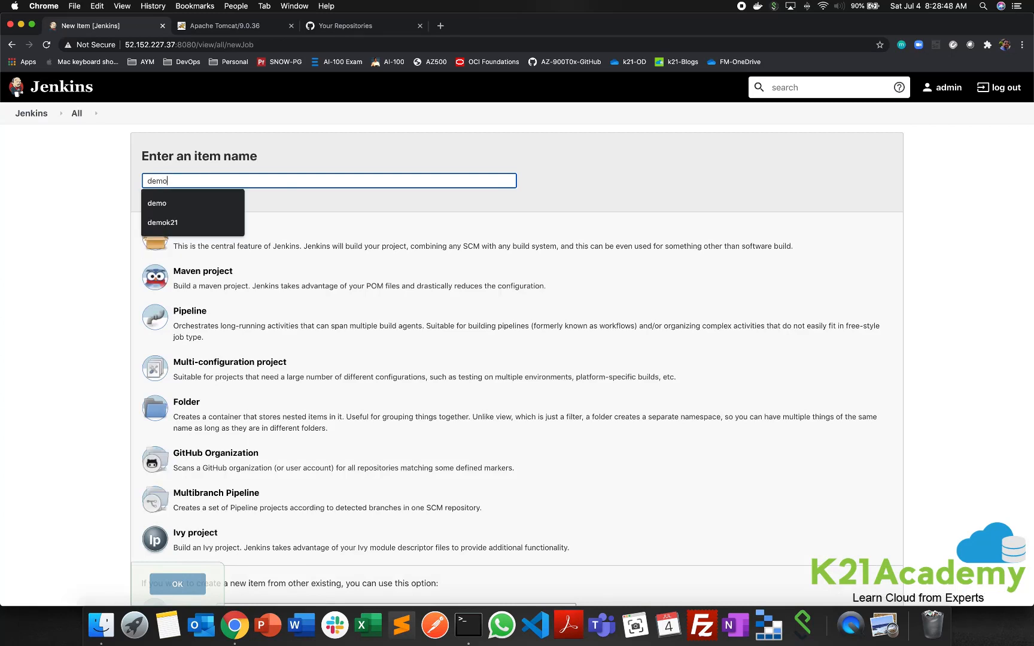
click(168, 203)
click(209, 232)
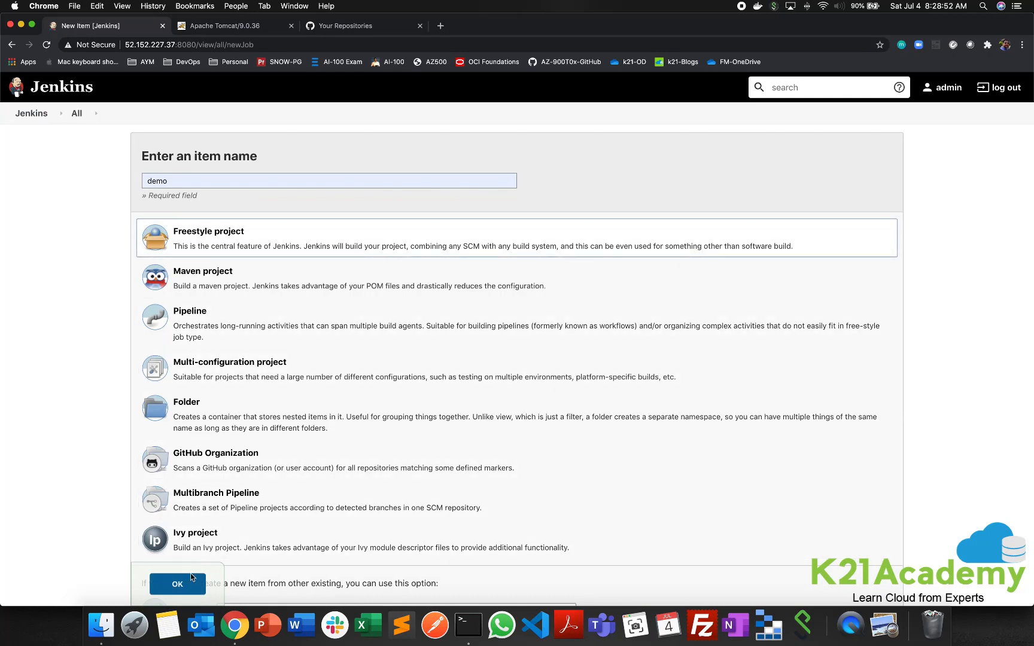
click(178, 585)
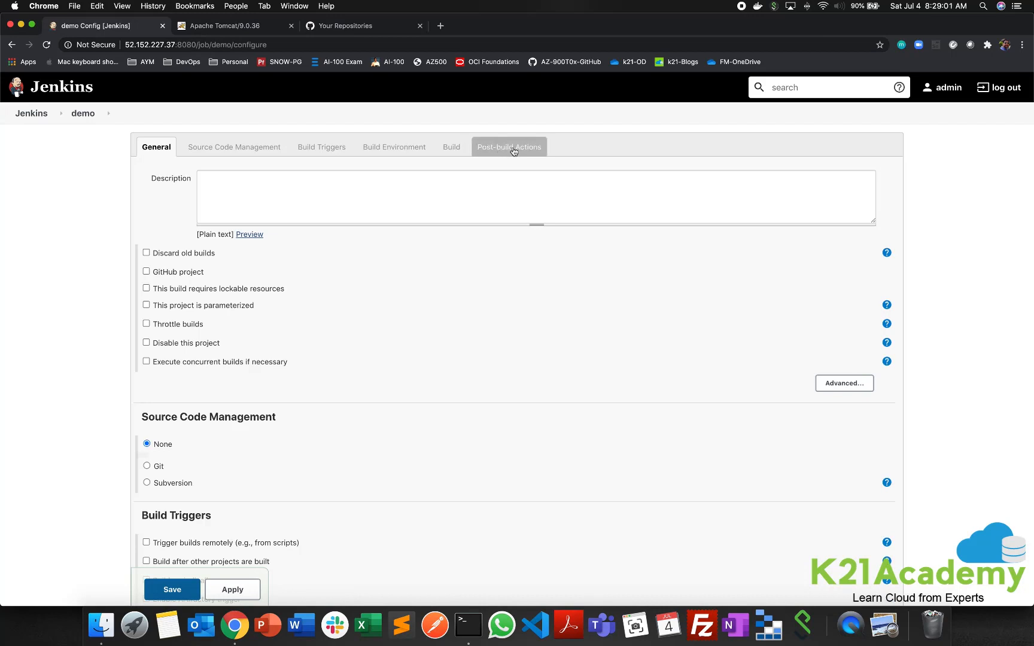
- Add a Deploy war/ear to a container post-build action to the demo project with WAR/EAR files set to **/*war
click(513, 151)
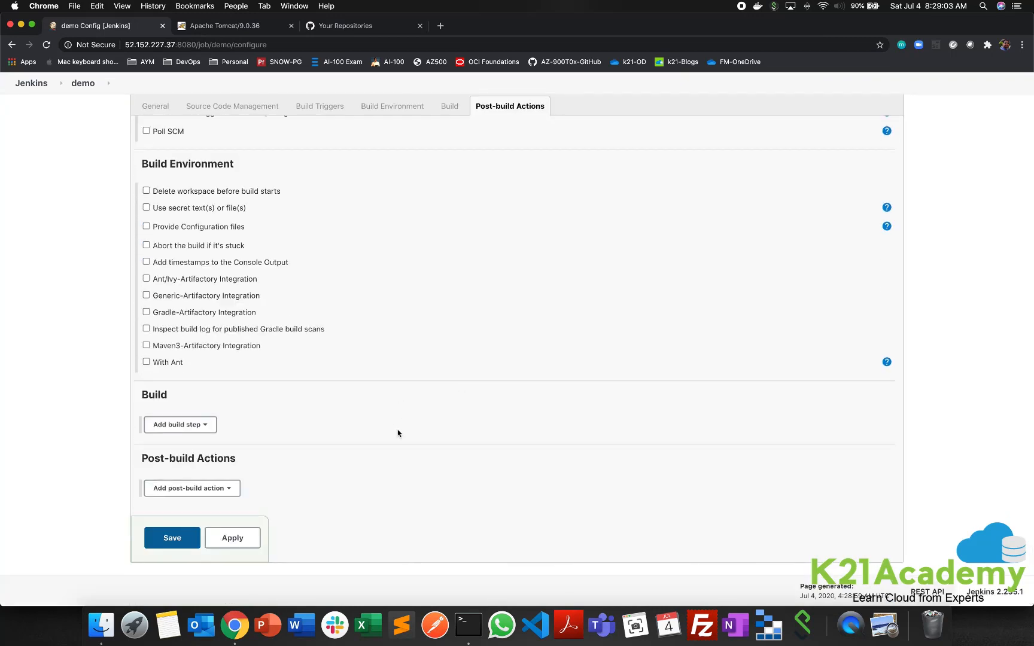
scroll(281, 478, down, 1)
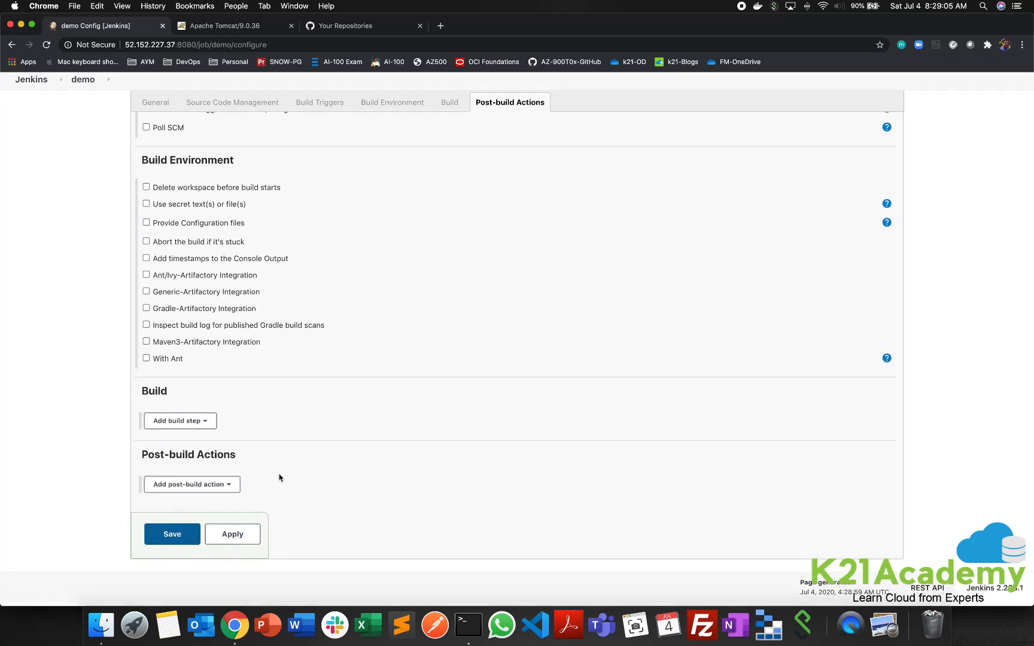
click(233, 489)
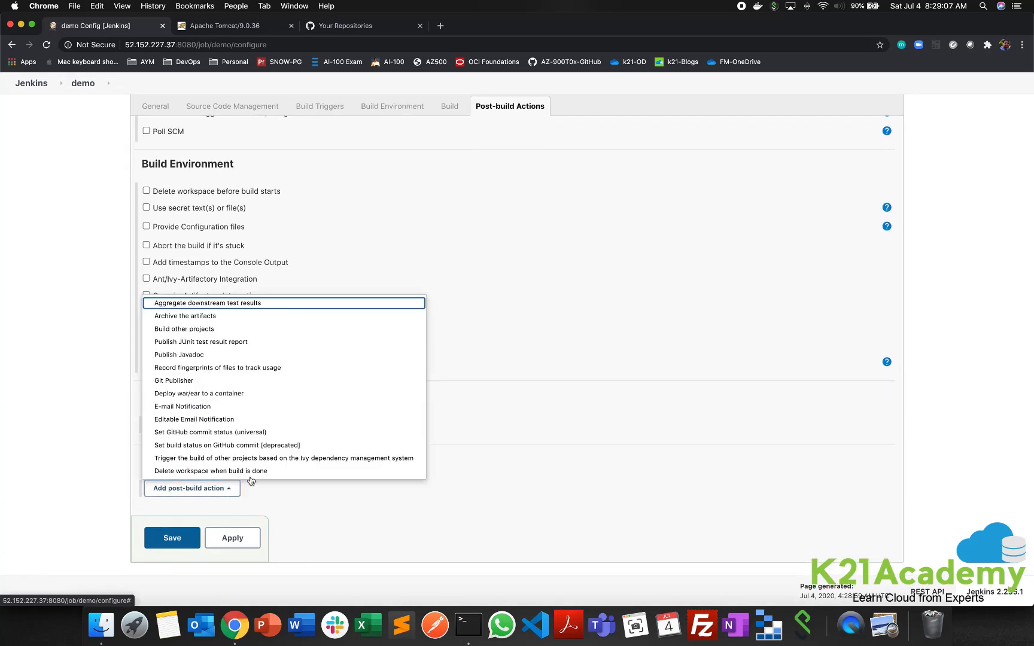
click(208, 394)
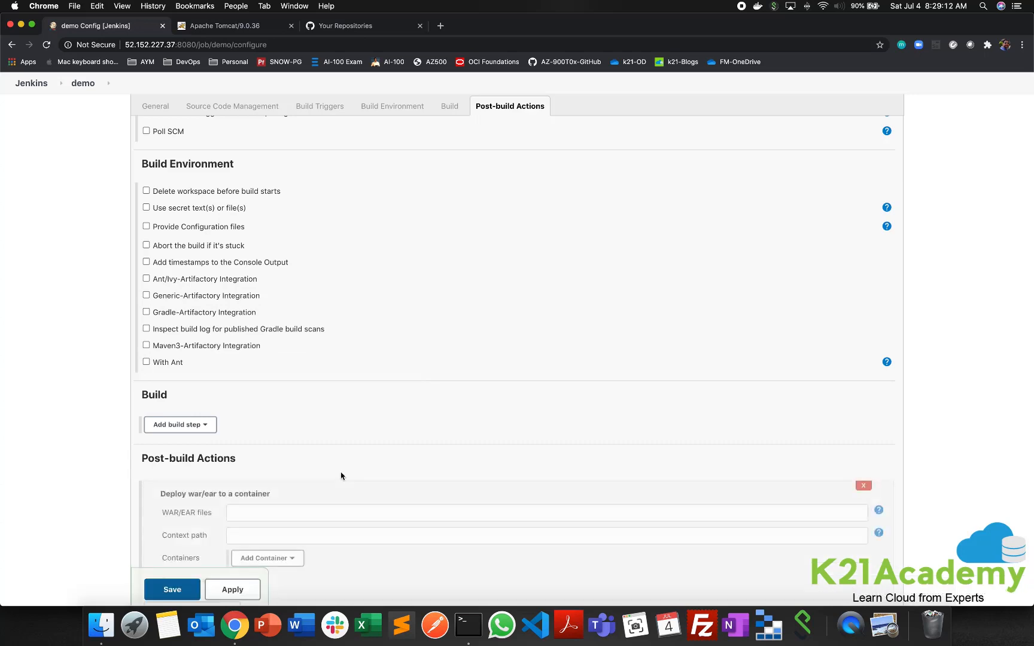
scroll(341, 476, down, 4)
click(279, 391)
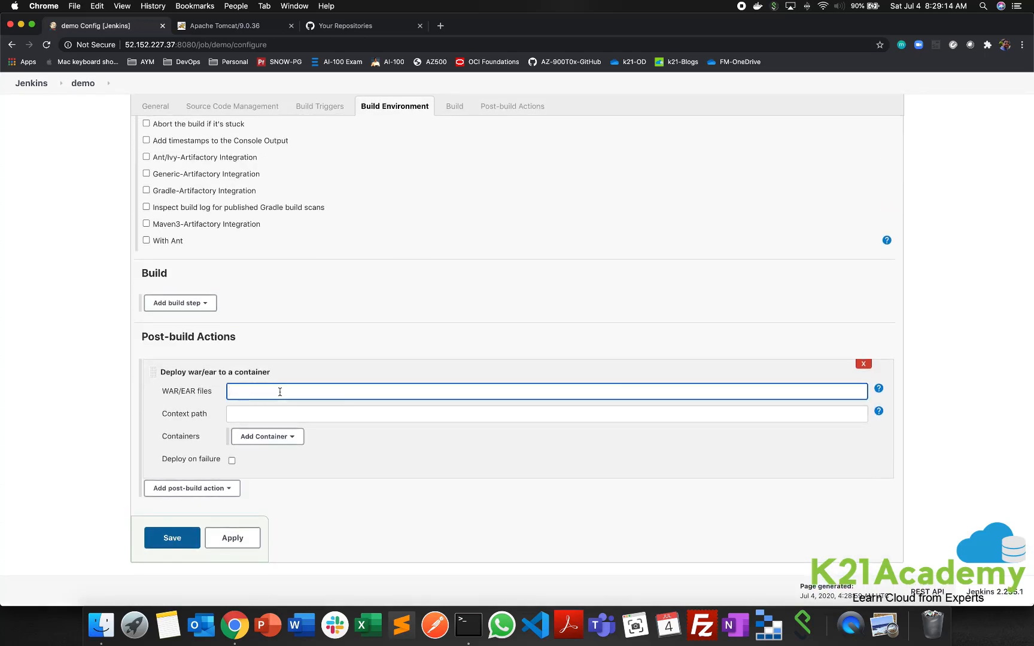
text(**)
drag(269, 392, 211, 395)
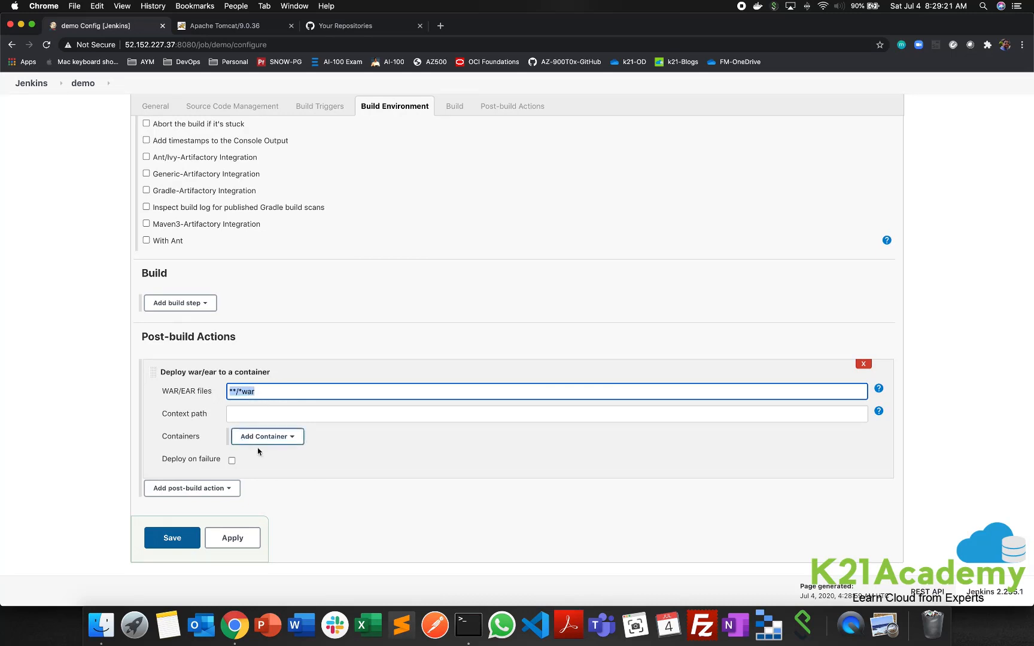
- Add a Tomcat 9.x Remote container to the deploy action and assign it the stored credentials described as admin
click(287, 437)
scroll(290, 565, down, 2)
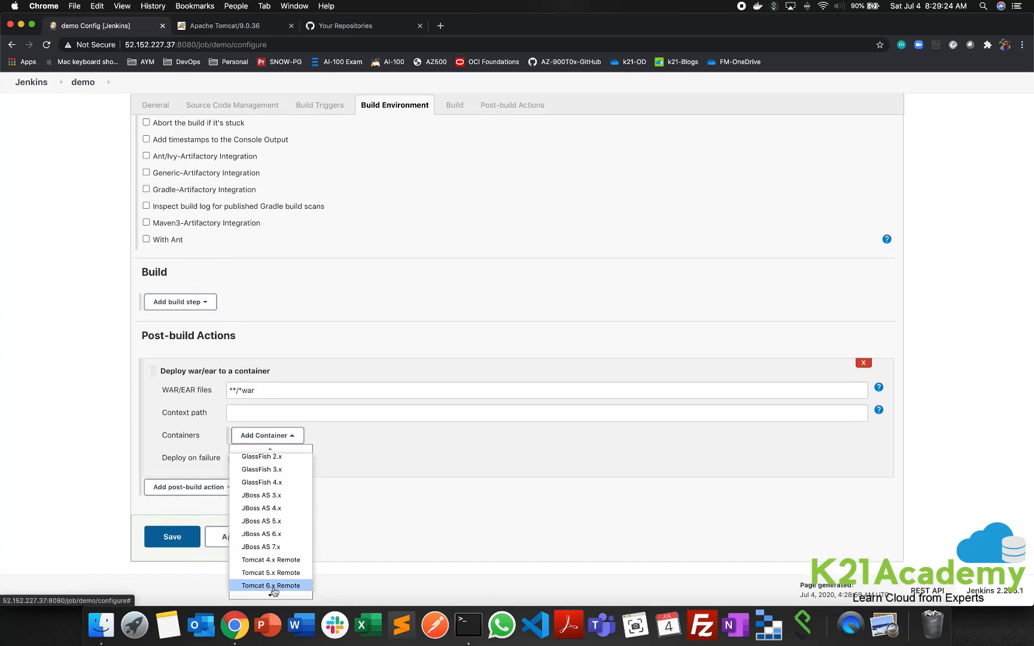
click(278, 587)
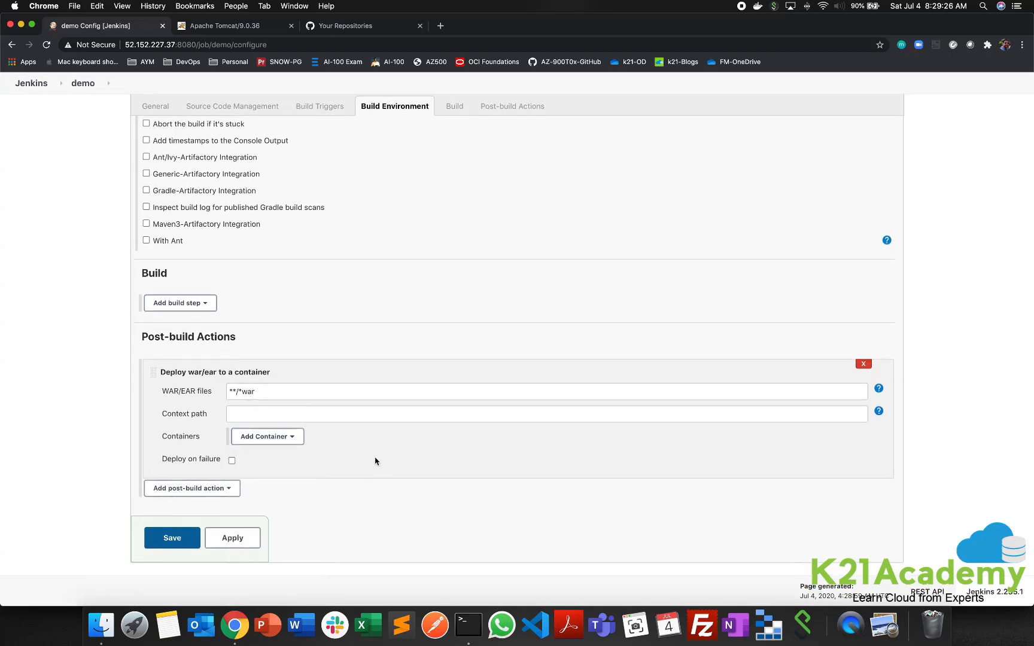
click(363, 361)
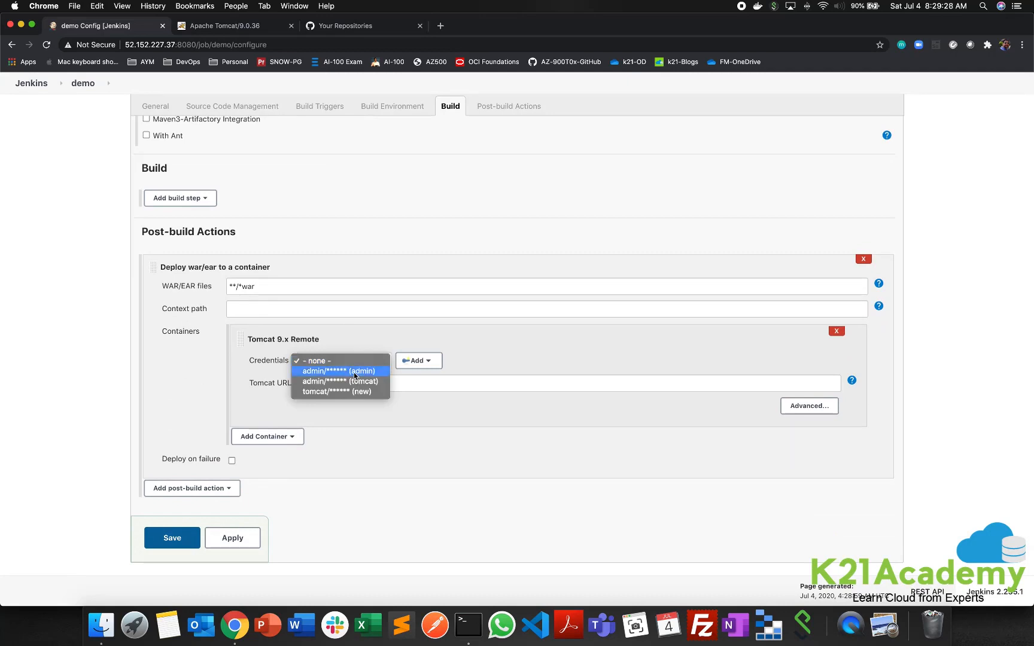
click(353, 371)
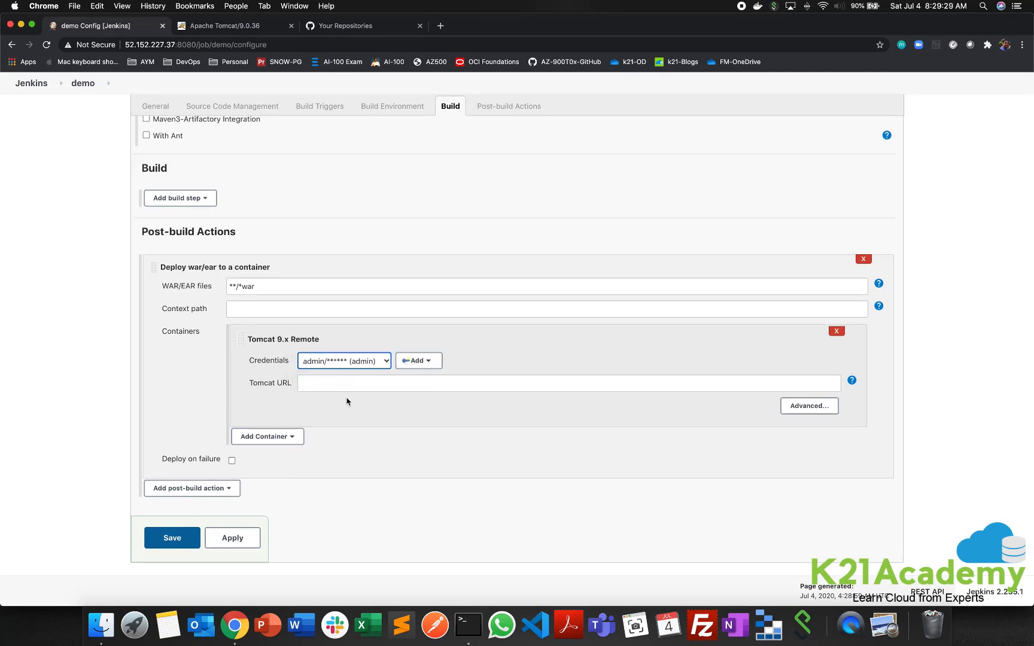
click(342, 384)
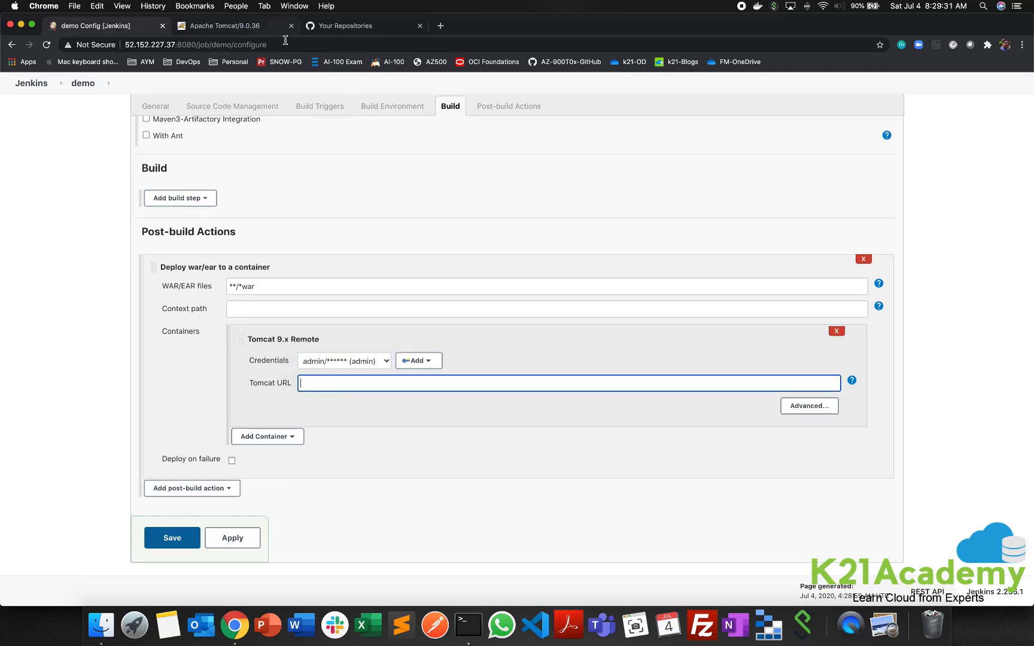
click(256, 26)
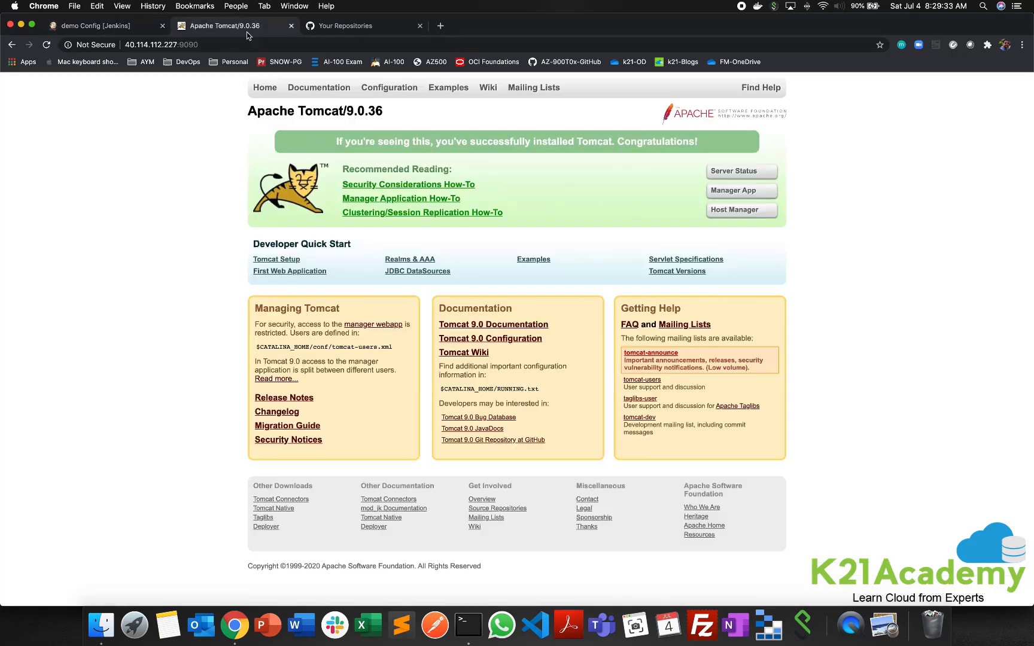
click(232, 41)
key(super+c)
click(128, 27)
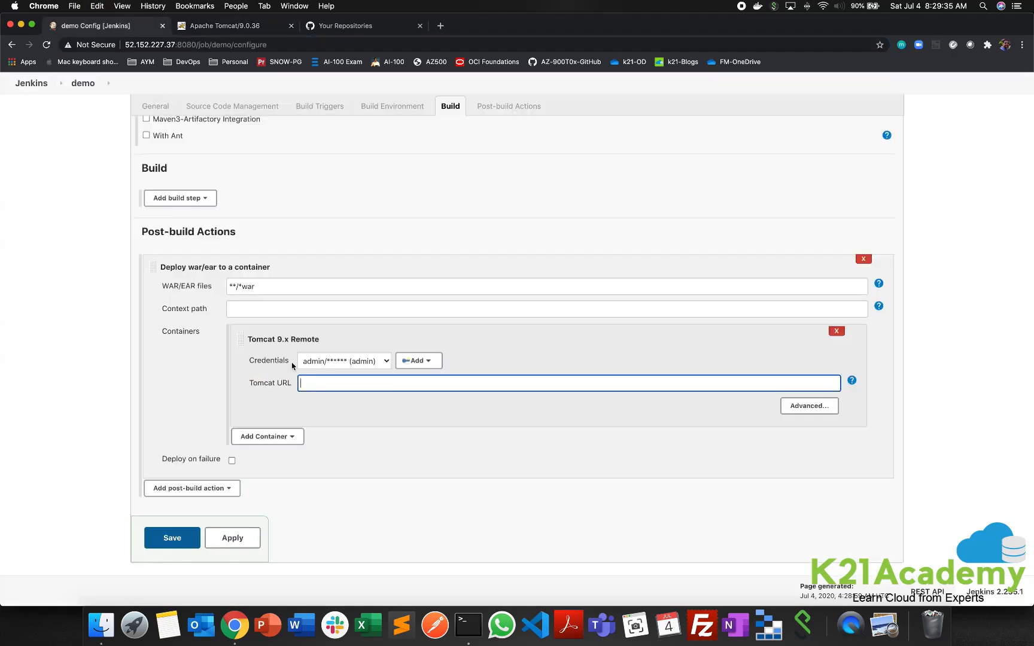
key(super+v)
click(29, 82)
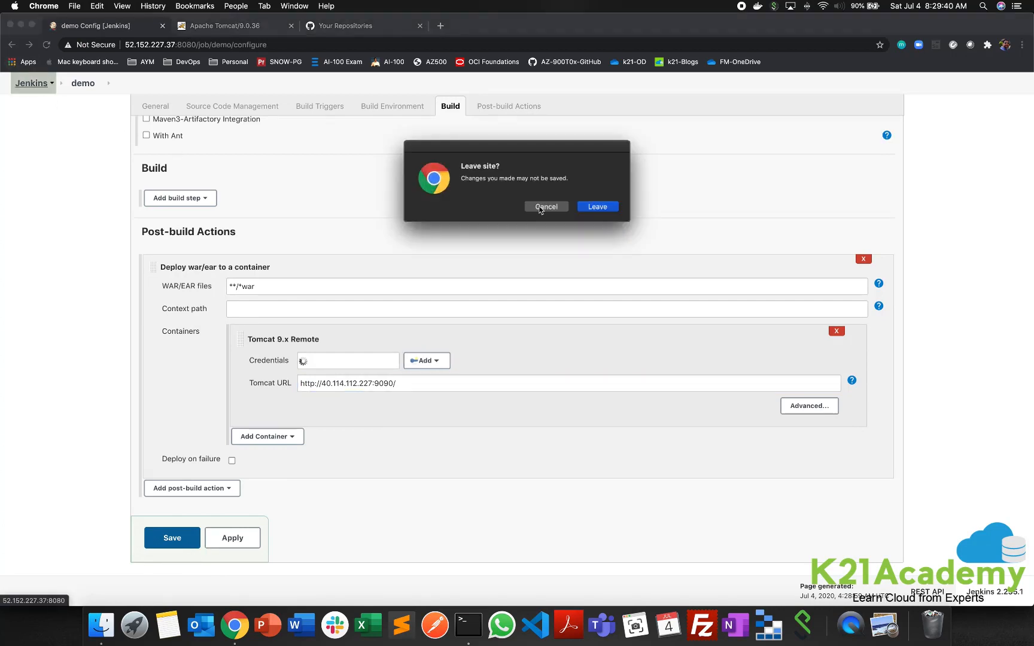
click(615, 208)
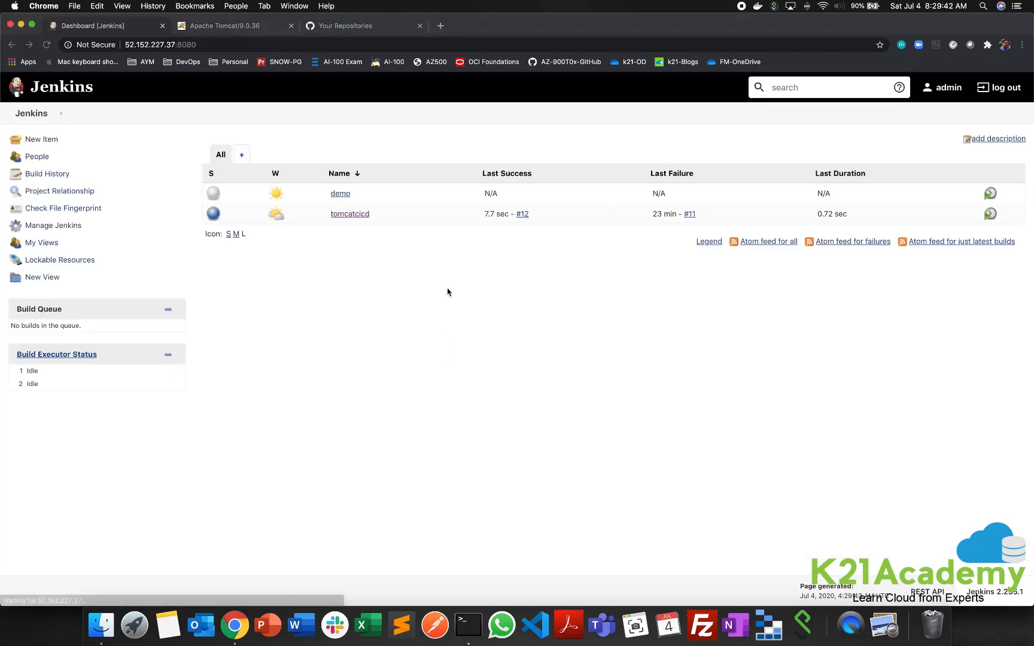
- Open the tomcatcicd project's configuration, review its build triggers and Tomcat deployment post-build action, and return to the project page
click(350, 214)
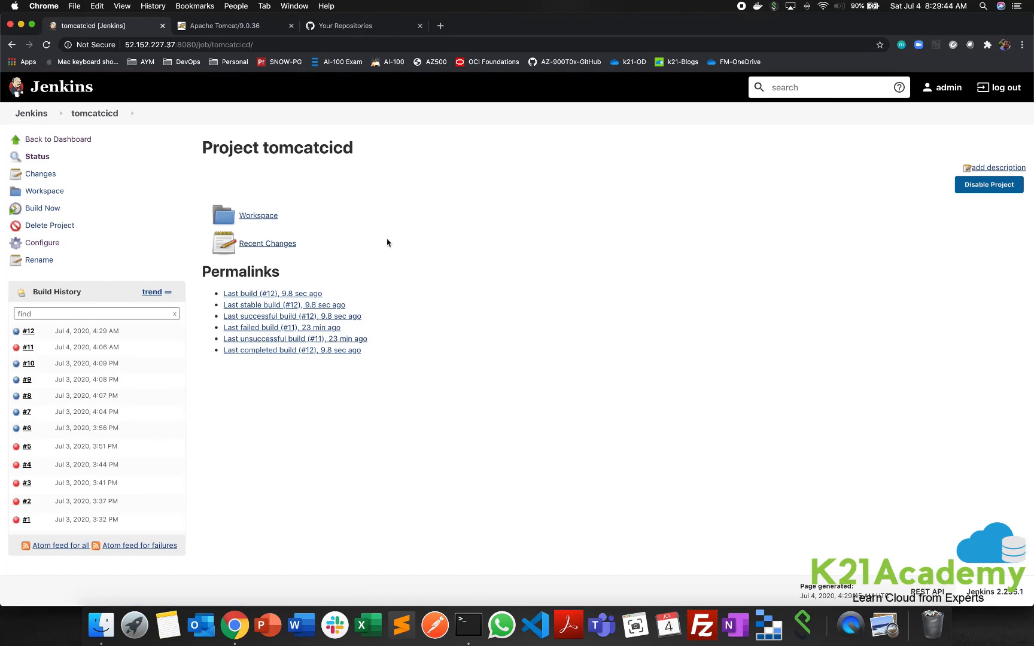
click(41, 241)
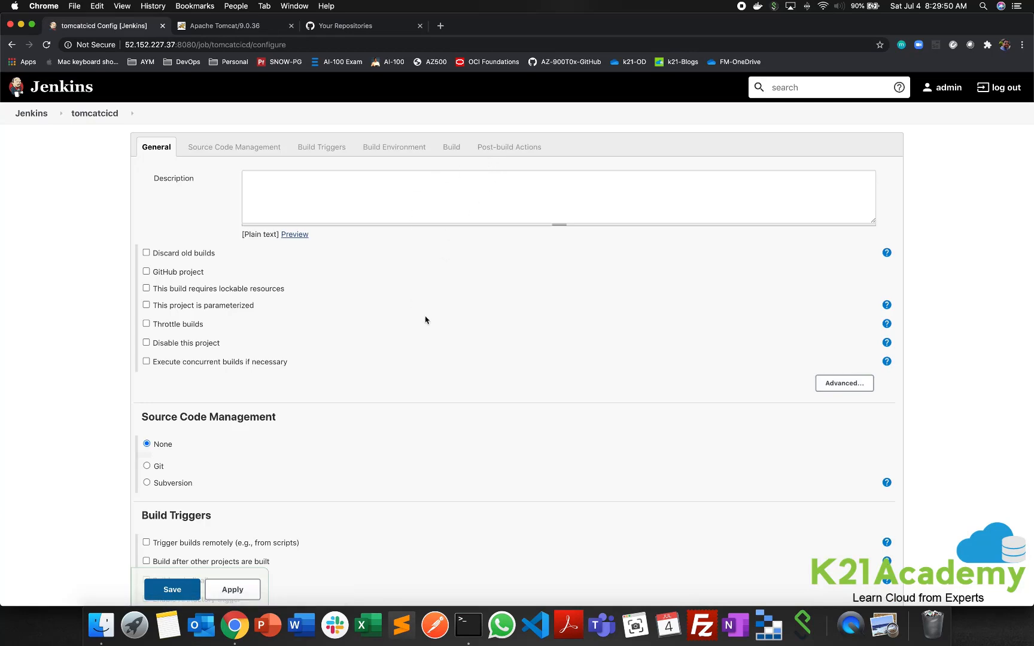
scroll(304, 304, down, 5)
scroll(194, 379, down, 10)
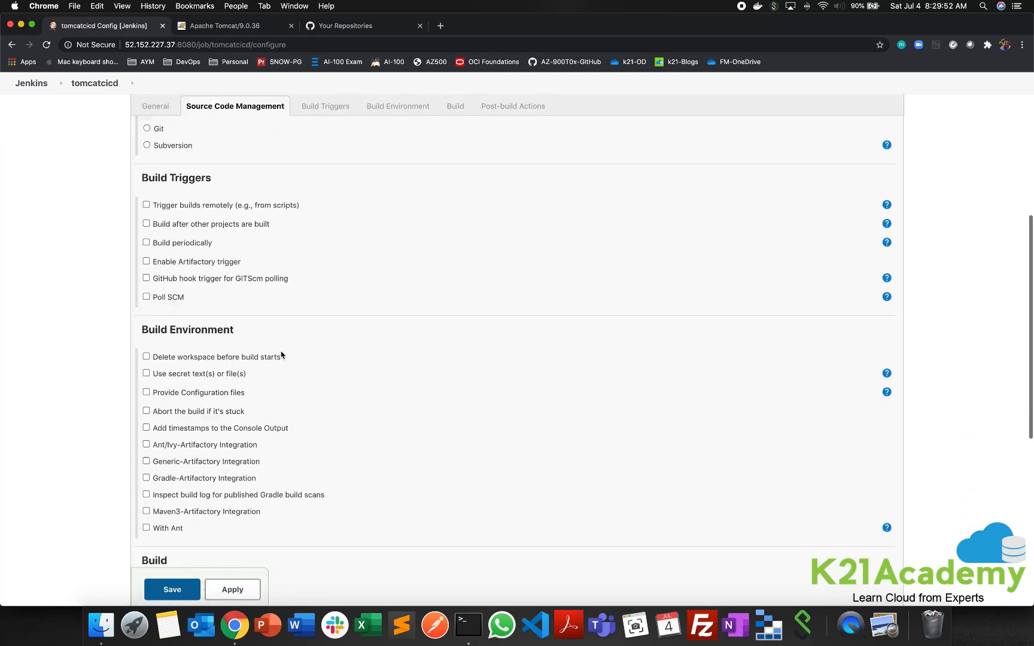
scroll(293, 338, down, 3)
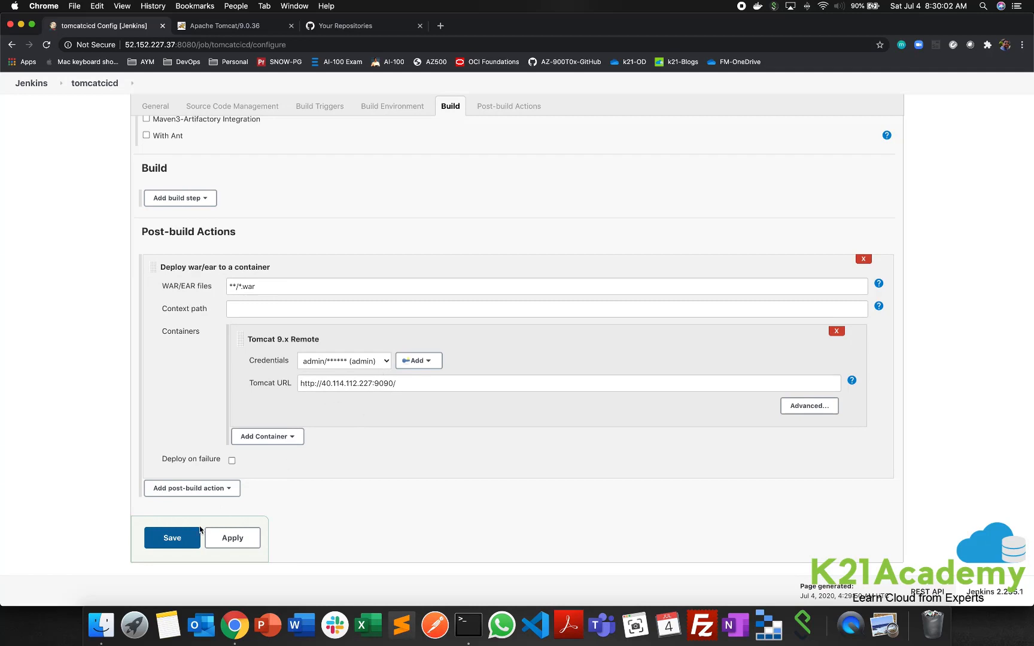
click(89, 87)
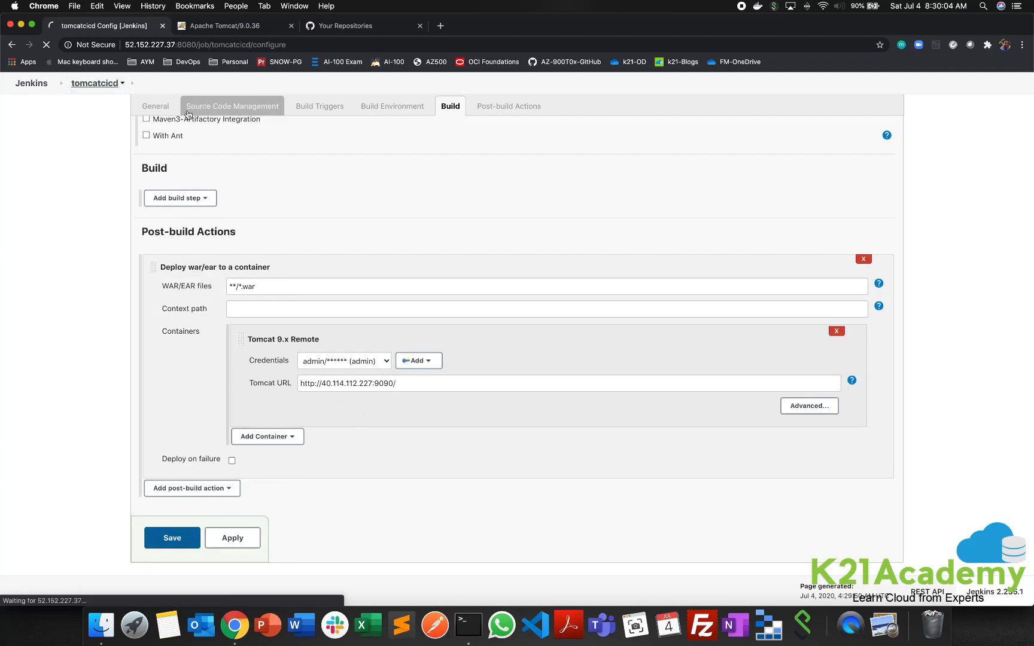
- Switch back to the Azure DevOps pipeline run and check its job status, run summary and test results
click(294, 6)
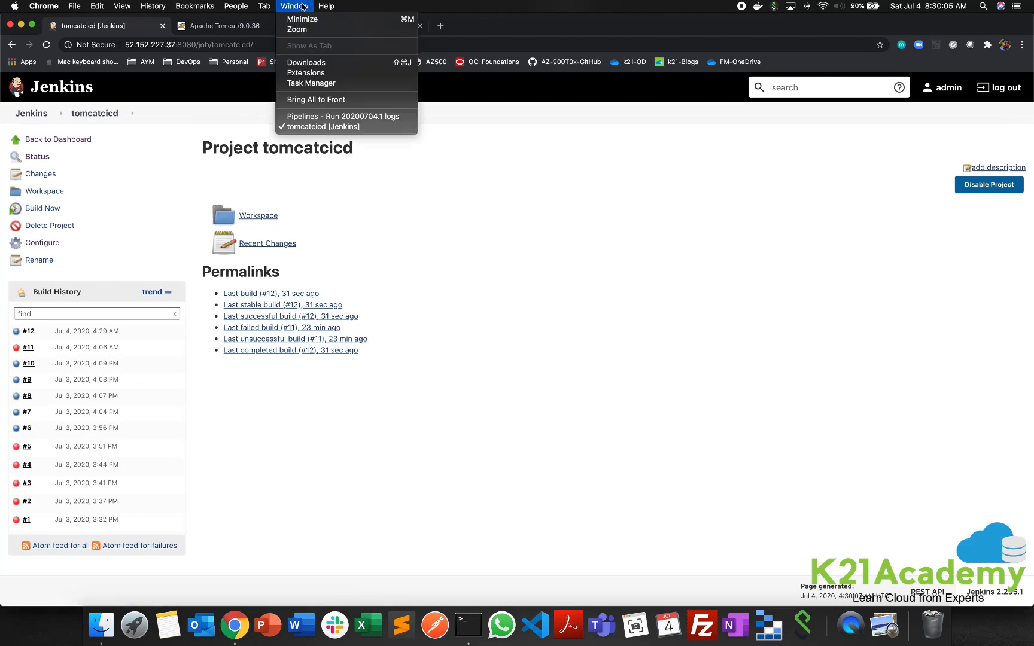
click(339, 118)
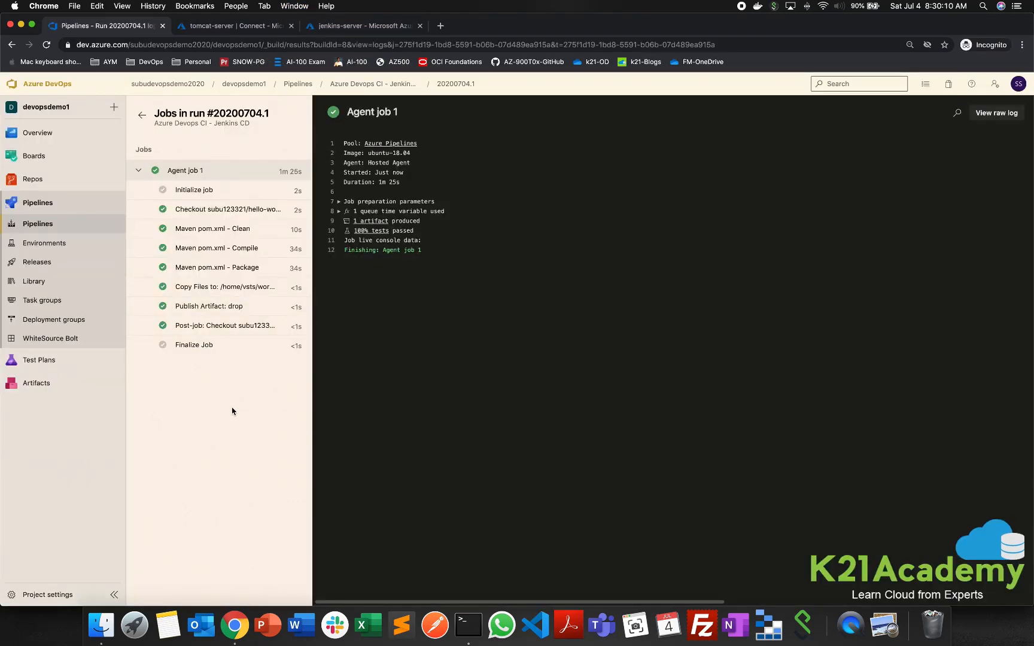
click(141, 117)
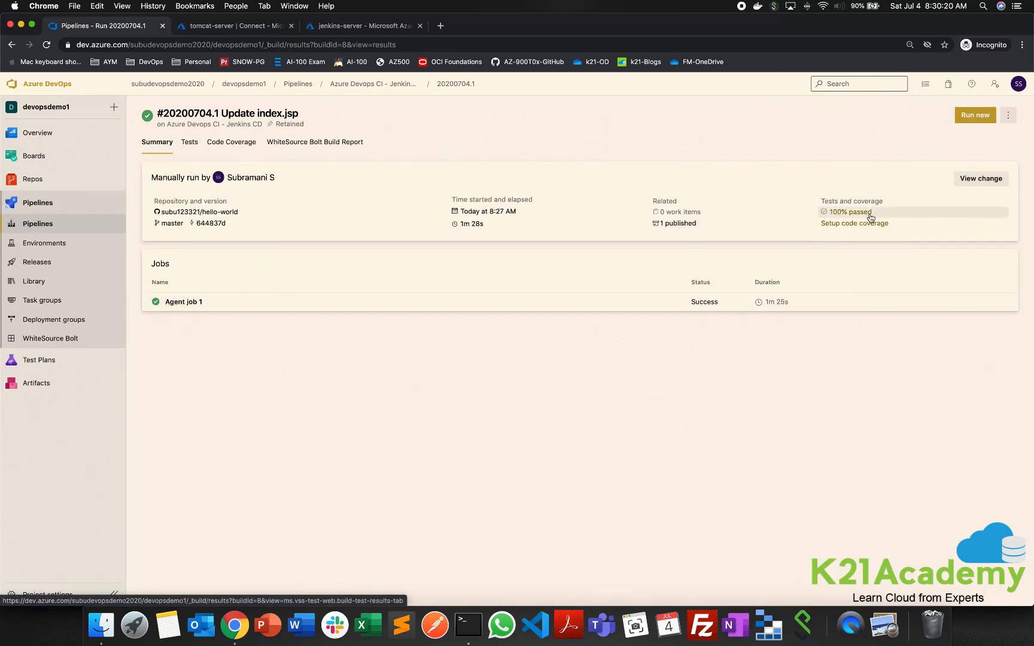
click(191, 146)
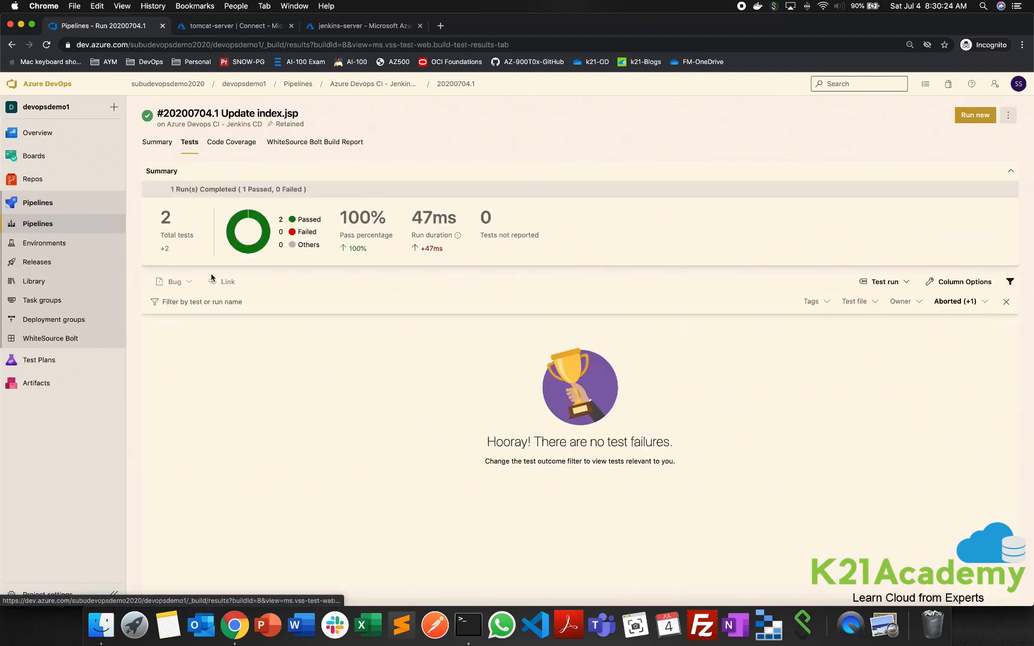
click(162, 147)
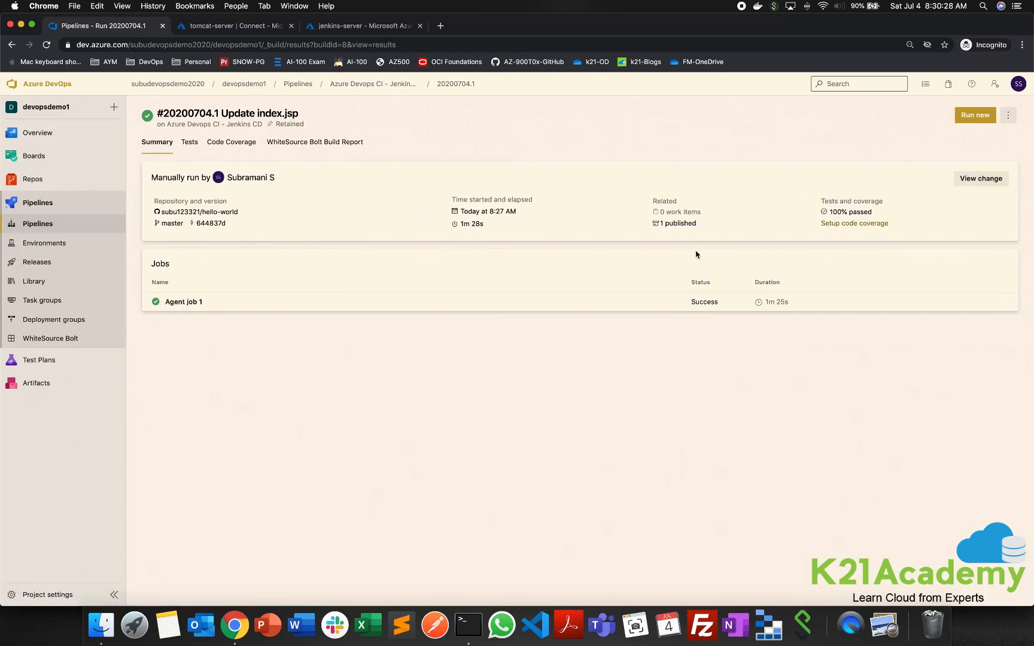
- Open the run's published artifacts and expand drop, webapp and target to view the packaged file
click(675, 225)
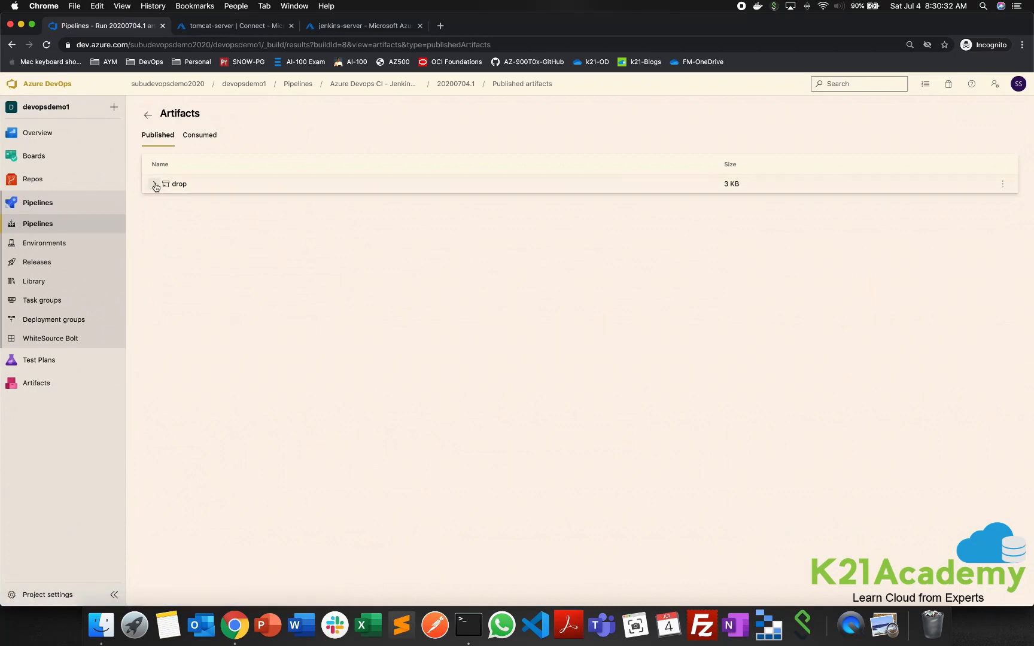
click(154, 184)
click(162, 203)
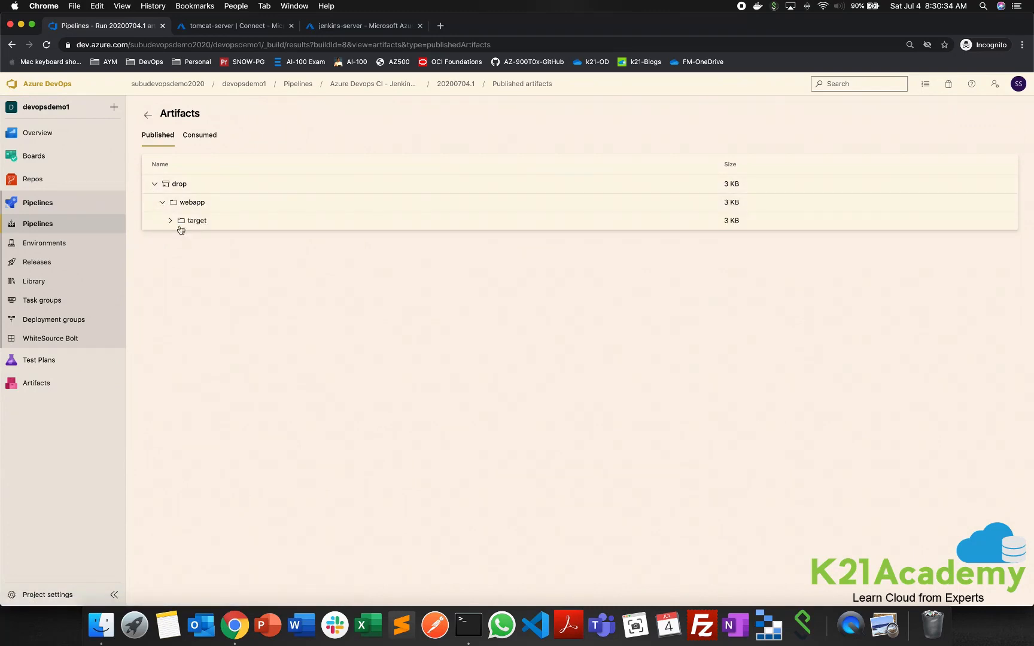
click(170, 220)
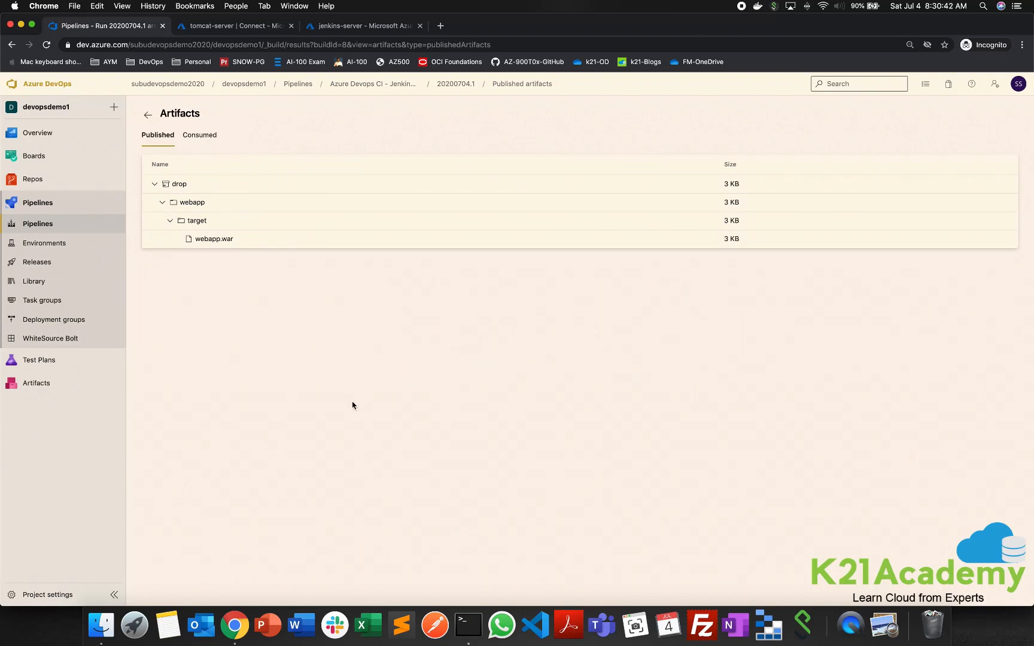
- Open the devopsdemo1 project settings and view the service hooks to check the Jenkins build-completed subscription
click(48, 595)
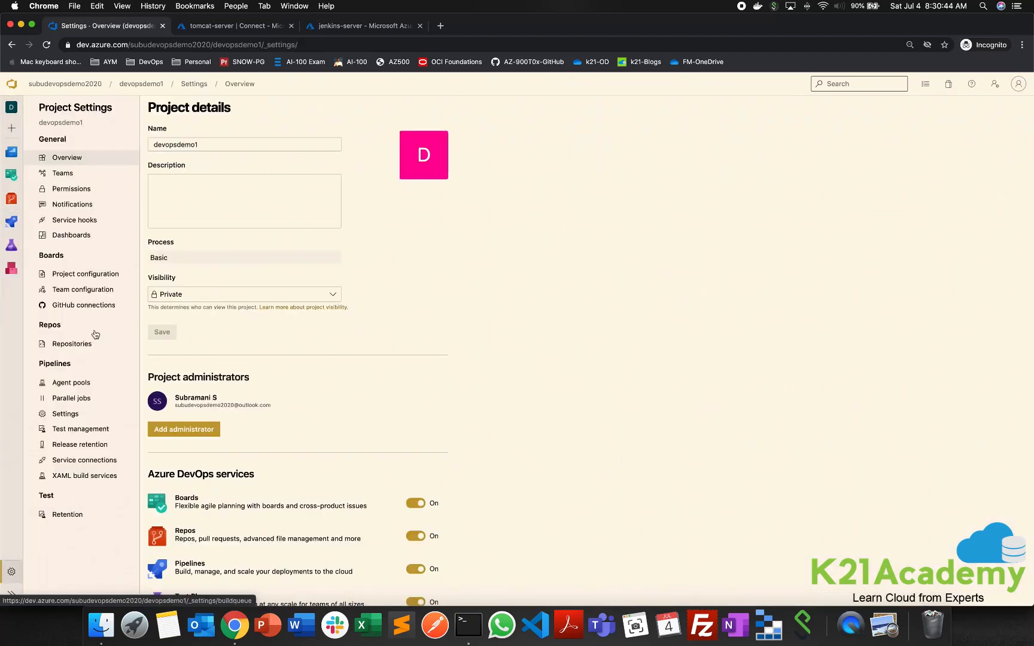
click(73, 221)
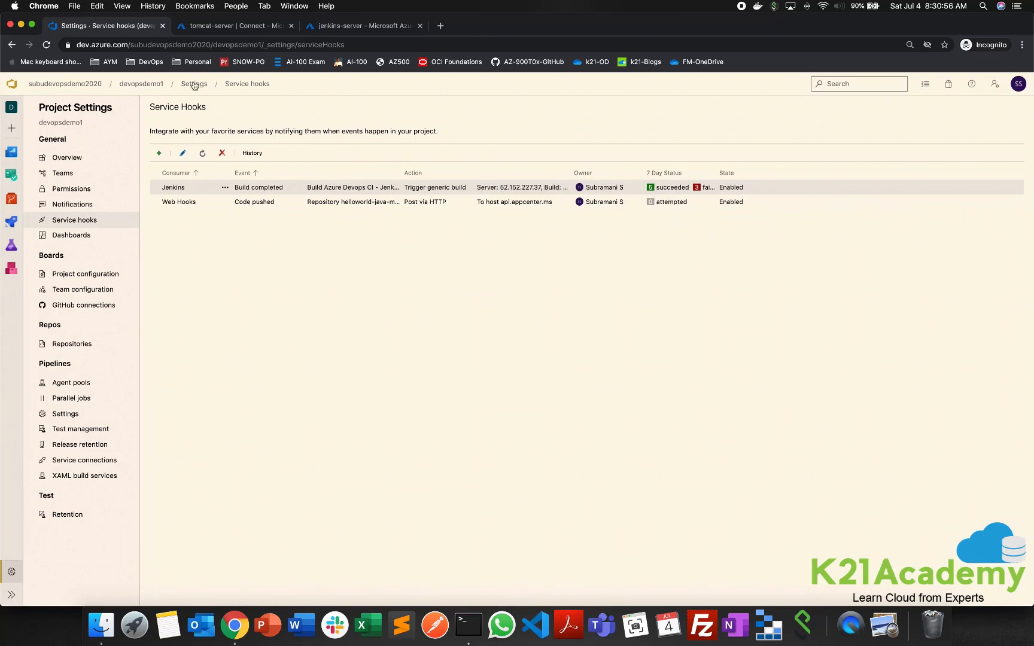
- Switch to the Jenkins window, refresh the tomcatcicd project page and open the console output of build #12
click(290, 8)
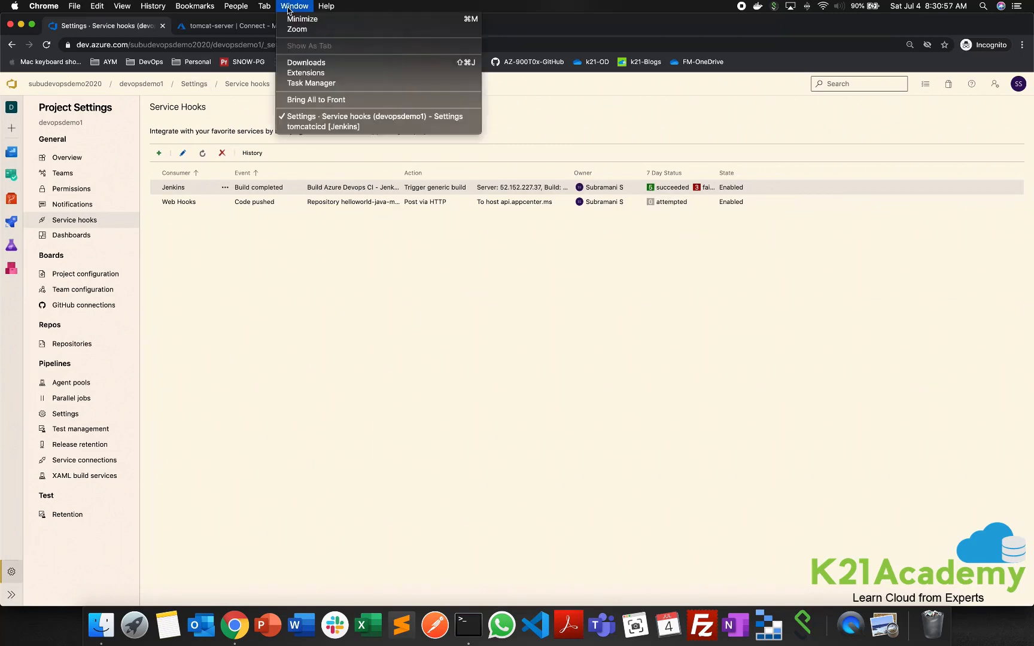
click(317, 127)
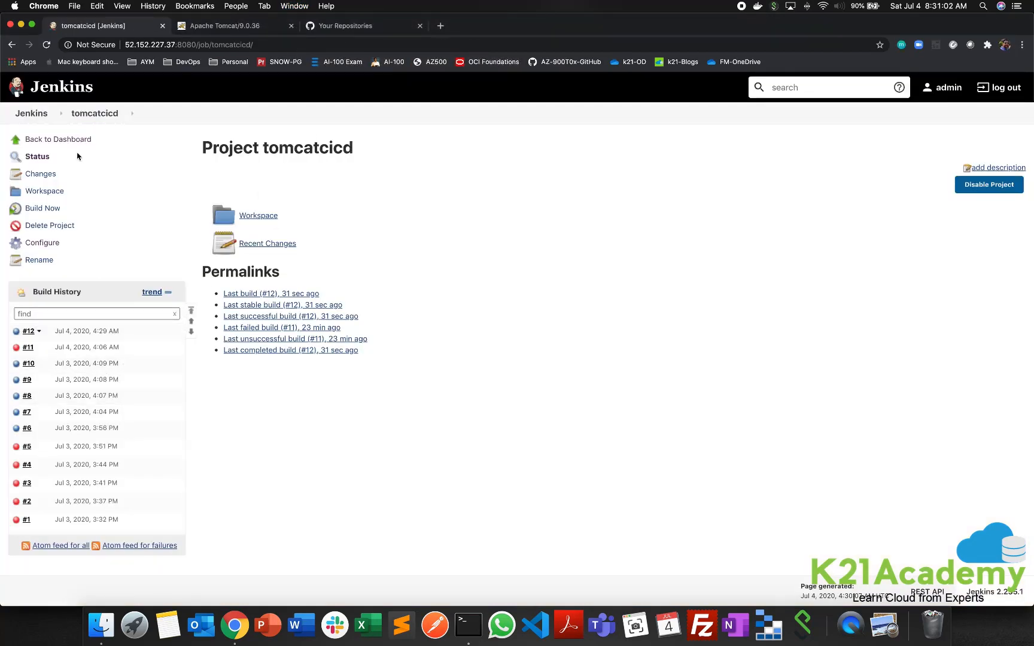
click(47, 46)
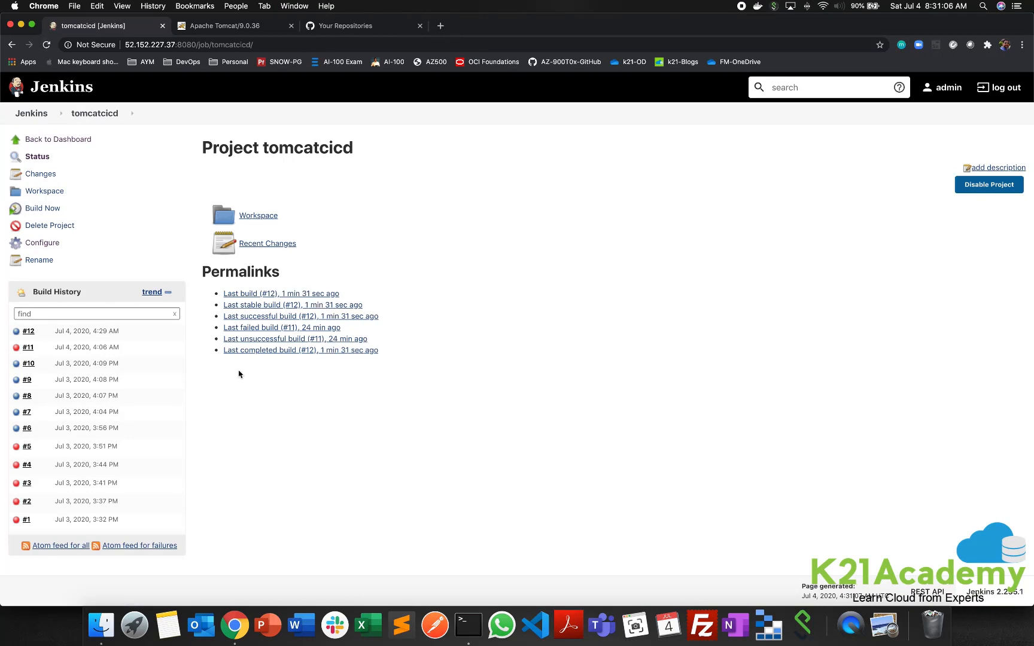
click(17, 335)
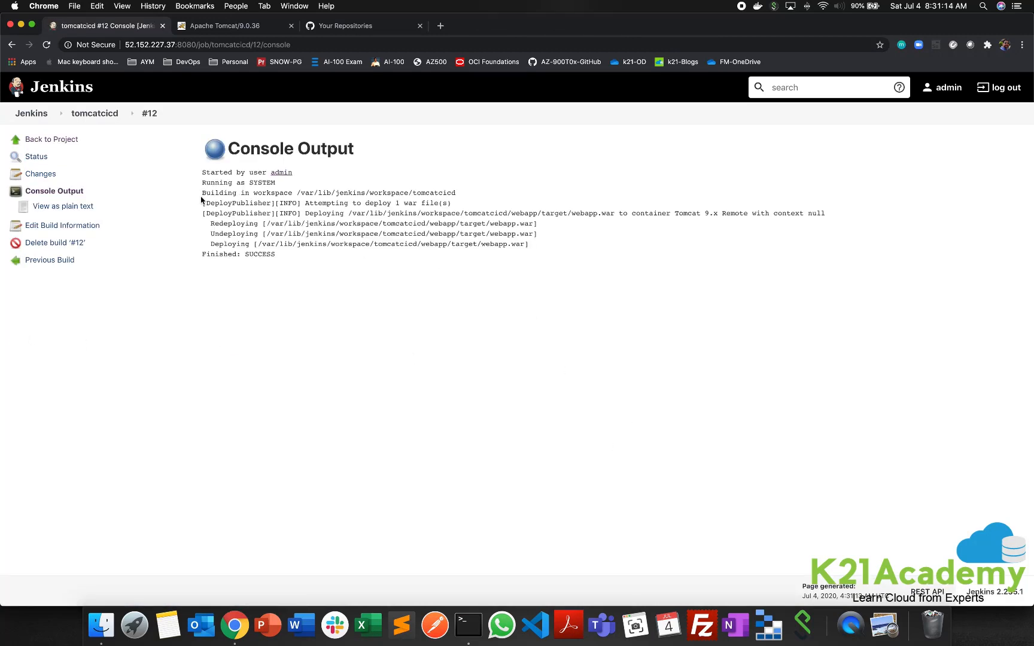
- Review the deployment lines of the console output, checking the war file count, the target Tomcat container and the final status
drag(200, 194, 311, 258)
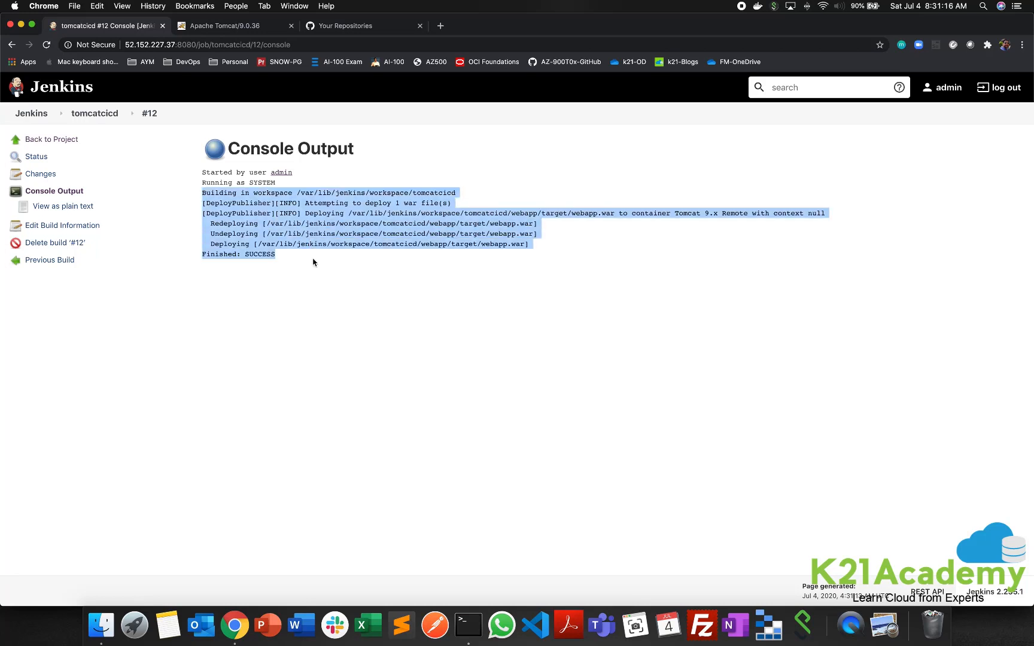
click(313, 262)
drag(306, 203, 456, 207)
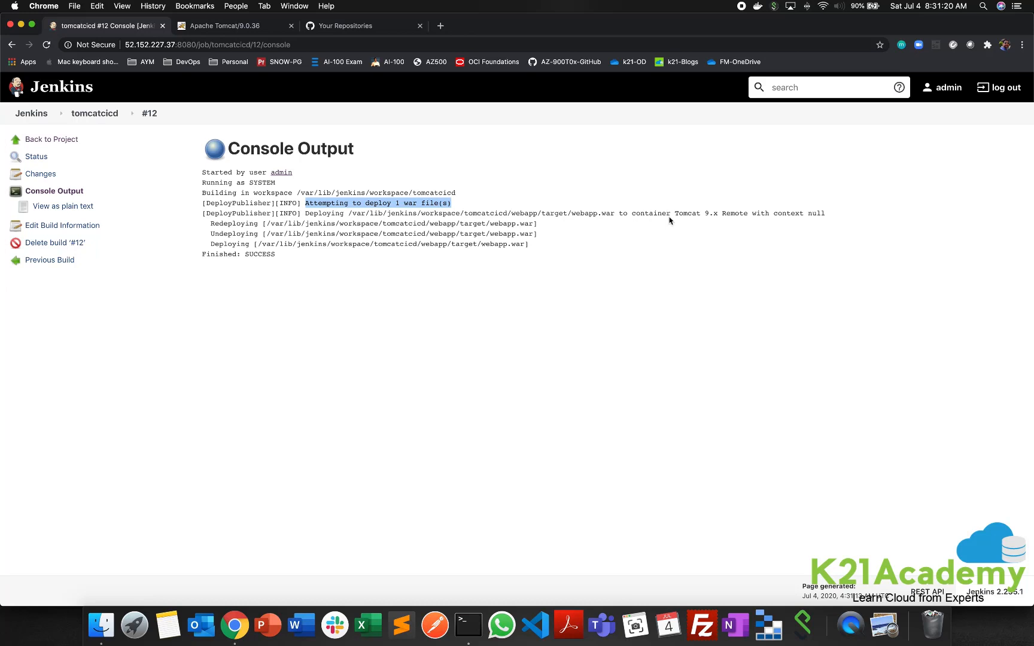
drag(675, 214, 844, 213)
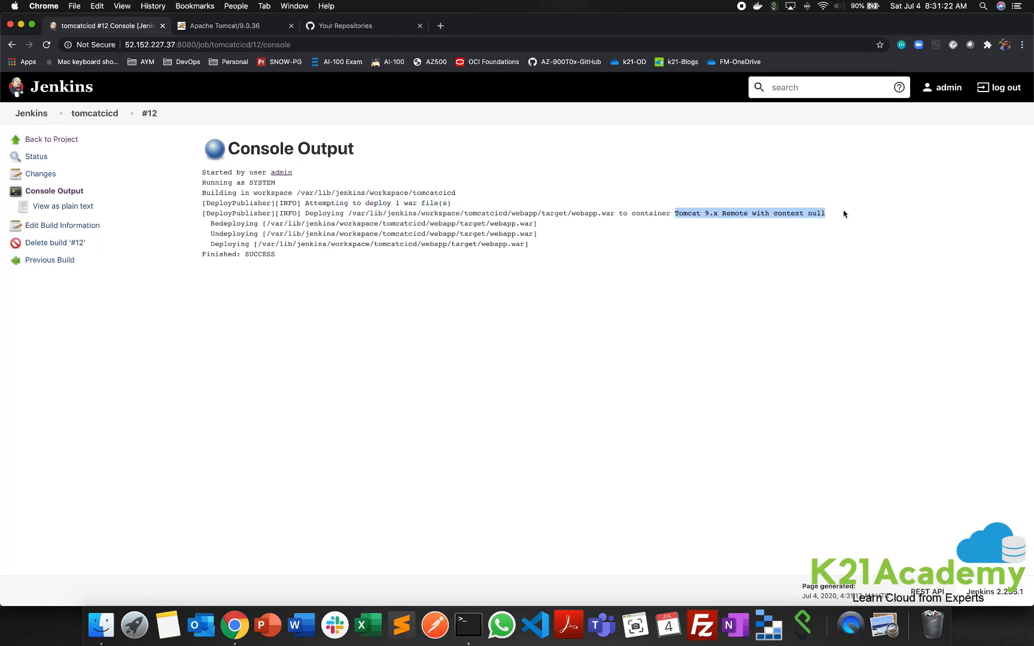
click(258, 275)
double_click(253, 255)
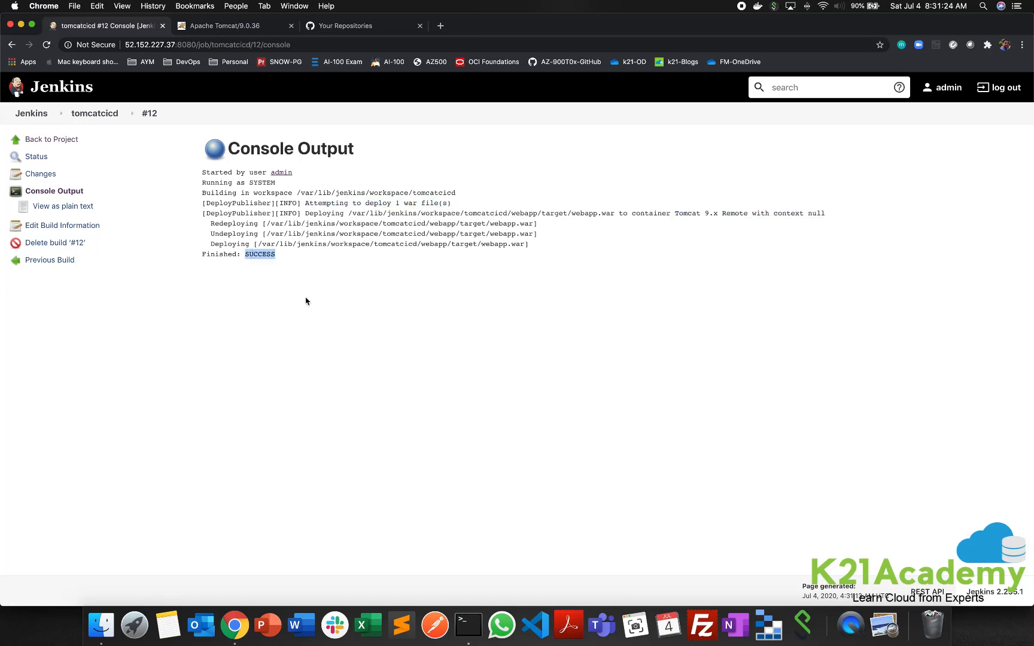
click(301, 298)
- Copy the name webapp from the deployed war path and open 40.114.112.227:9090/webapp in the Tomcat browser page
drag(479, 244, 506, 244)
key(super+c)
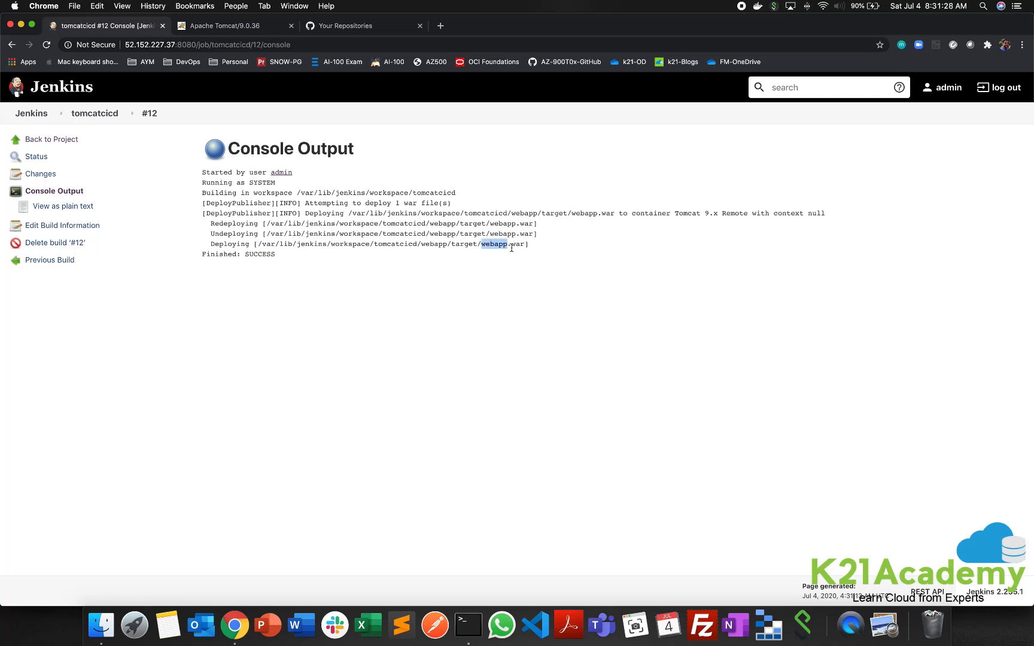
click(245, 26)
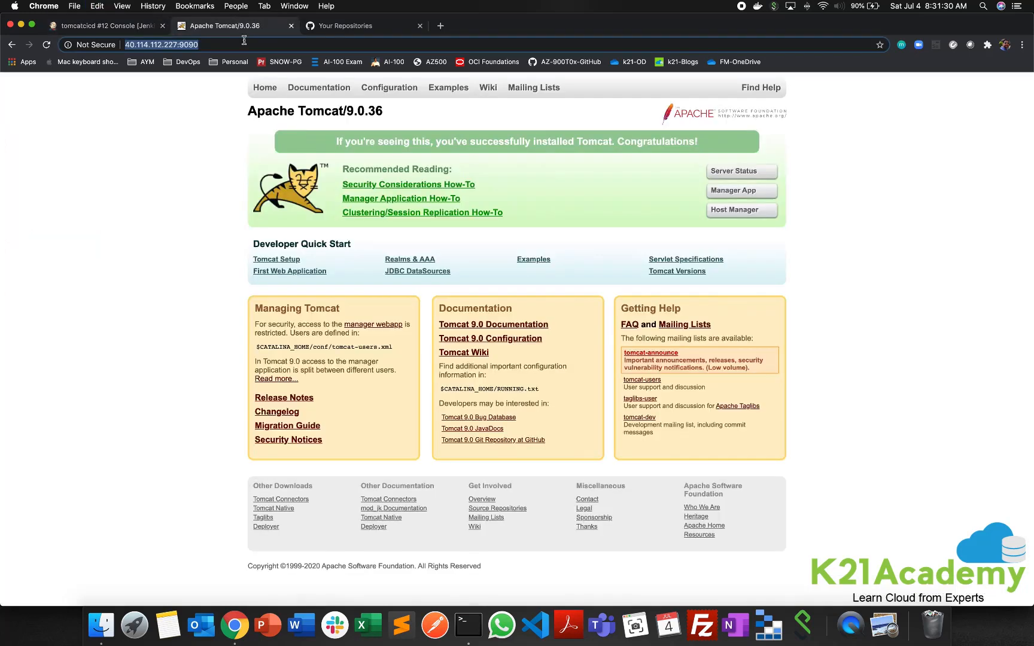
click(236, 44)
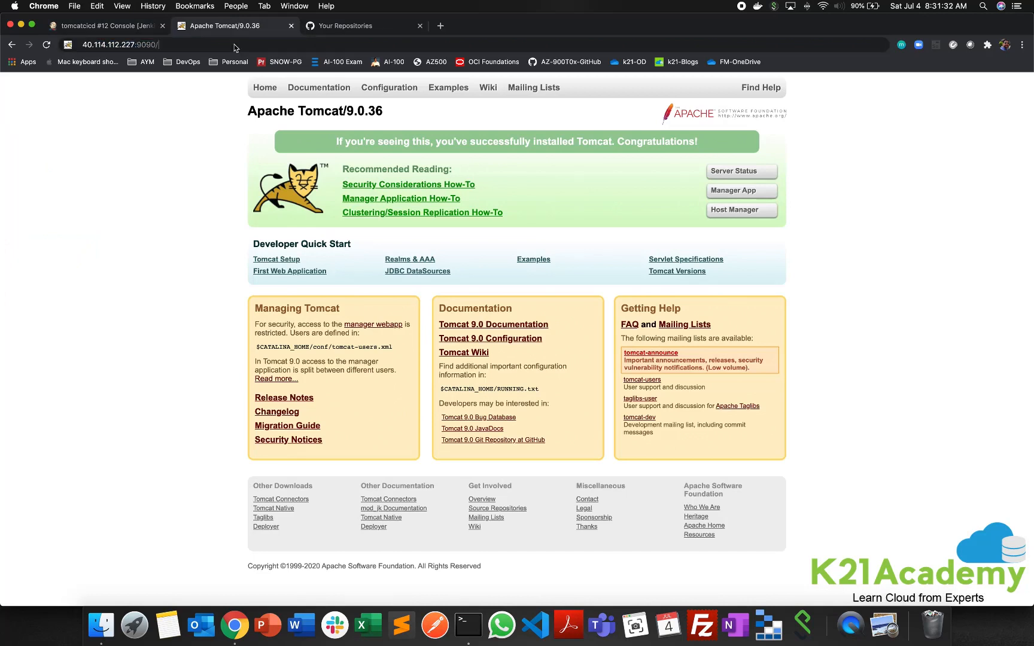
text(/)
key(super+v)
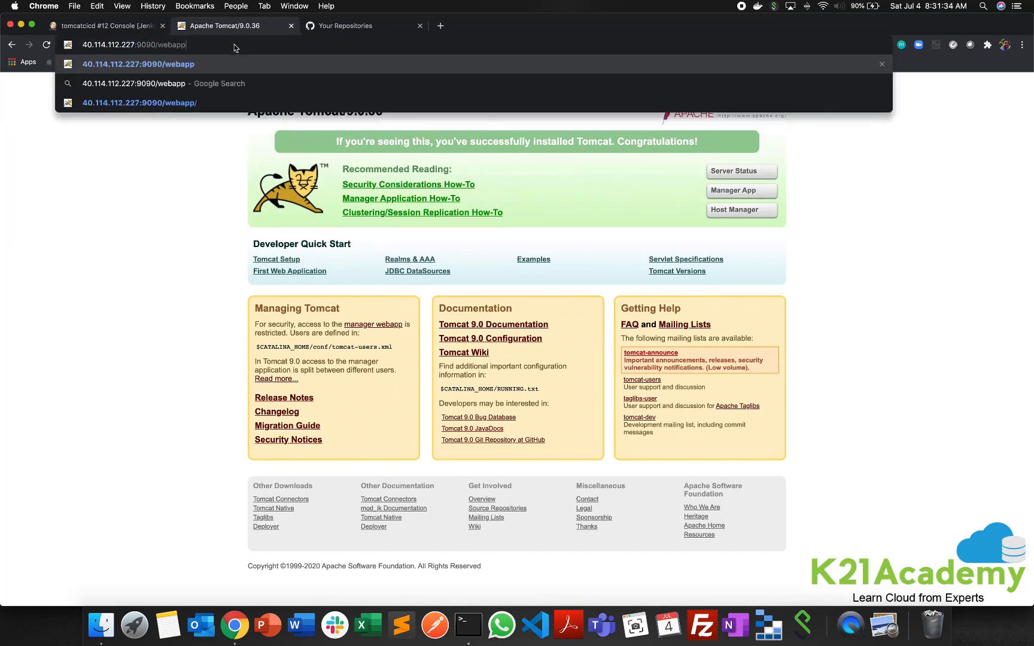
key(Return)
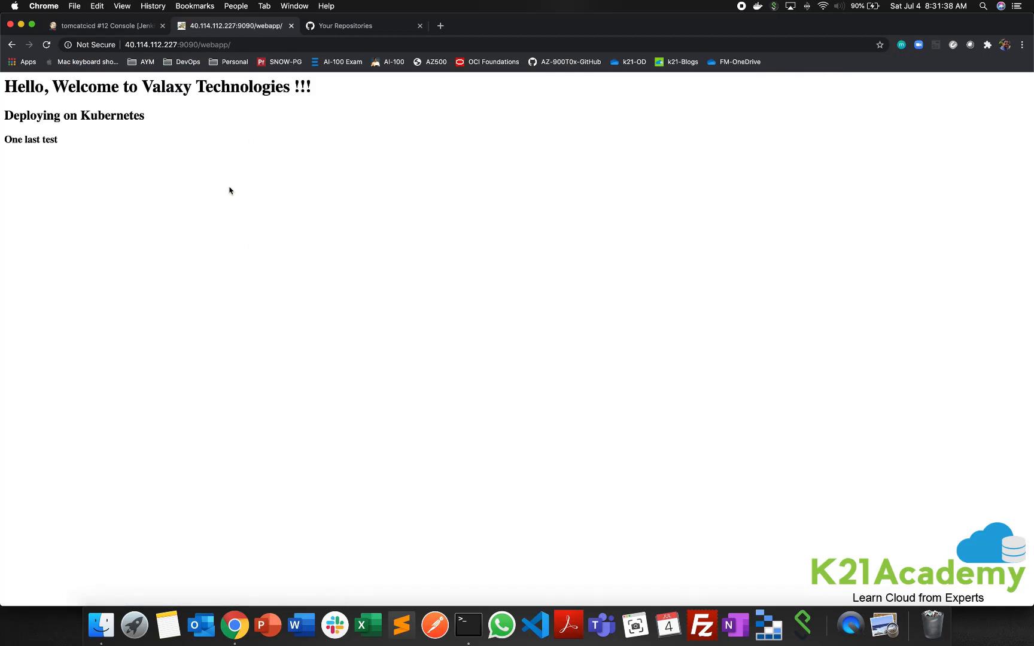
- Look back at the Jenkins console output and the GitHub repositories, and return to the Azure DevOps service hooks page
click(114, 28)
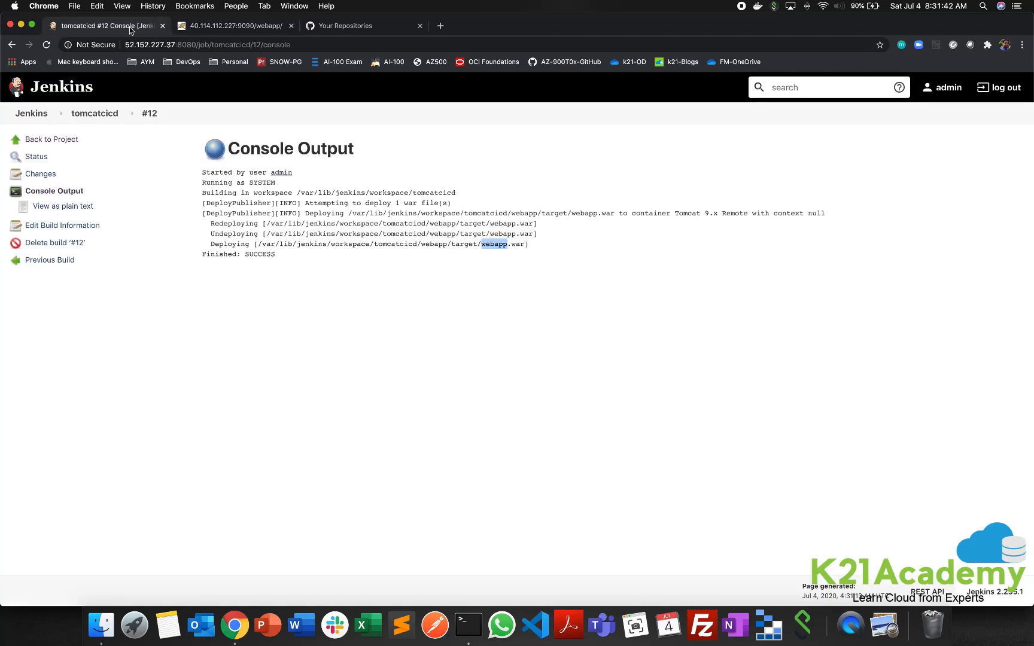
click(358, 30)
click(295, 6)
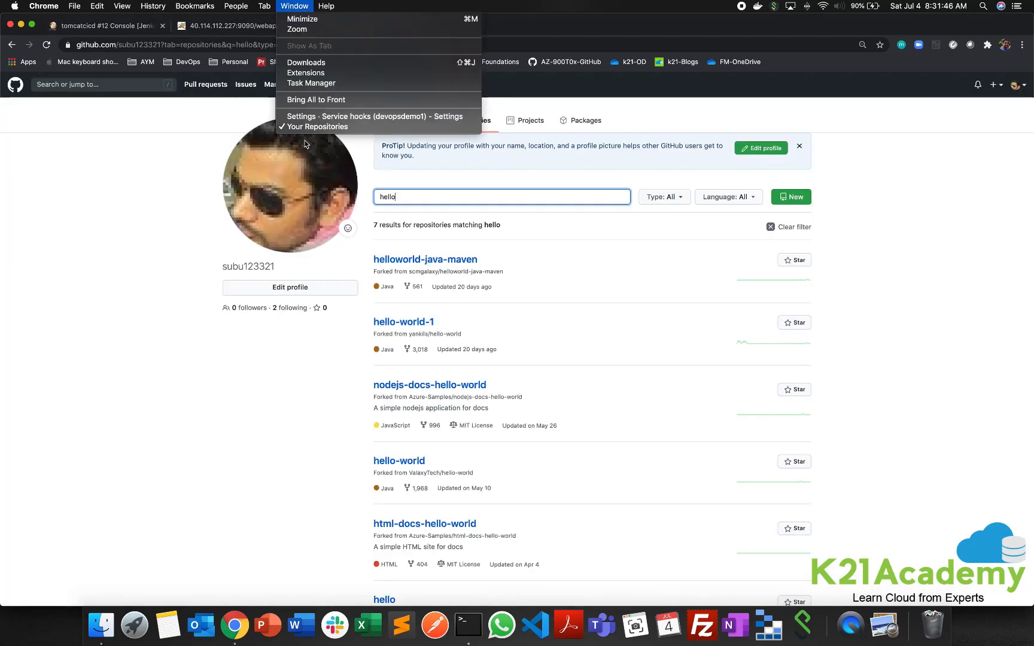
click(323, 118)
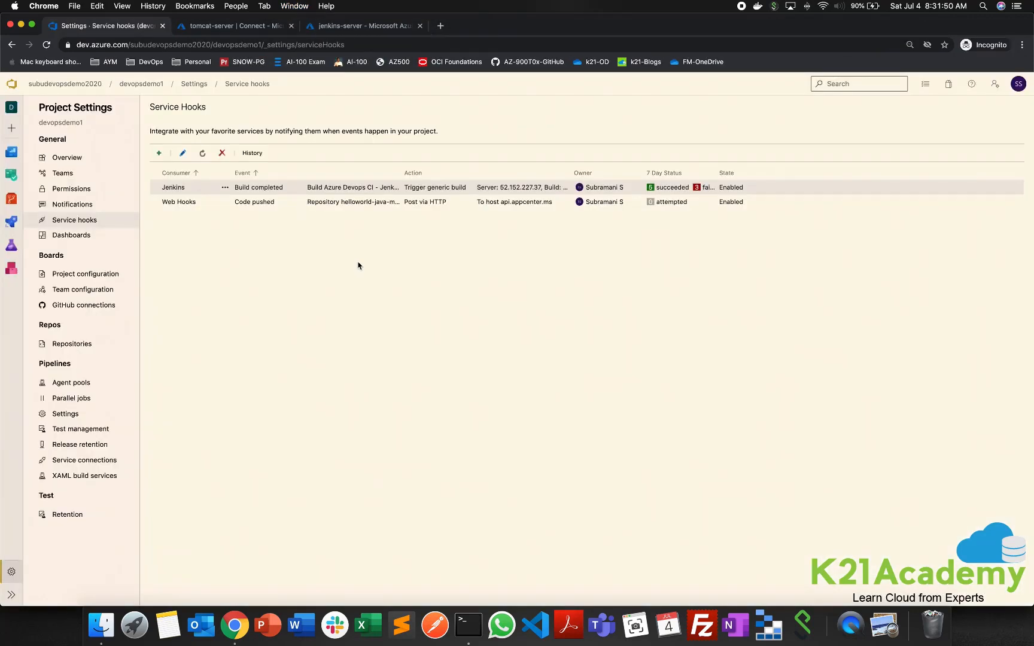
click(359, 326)
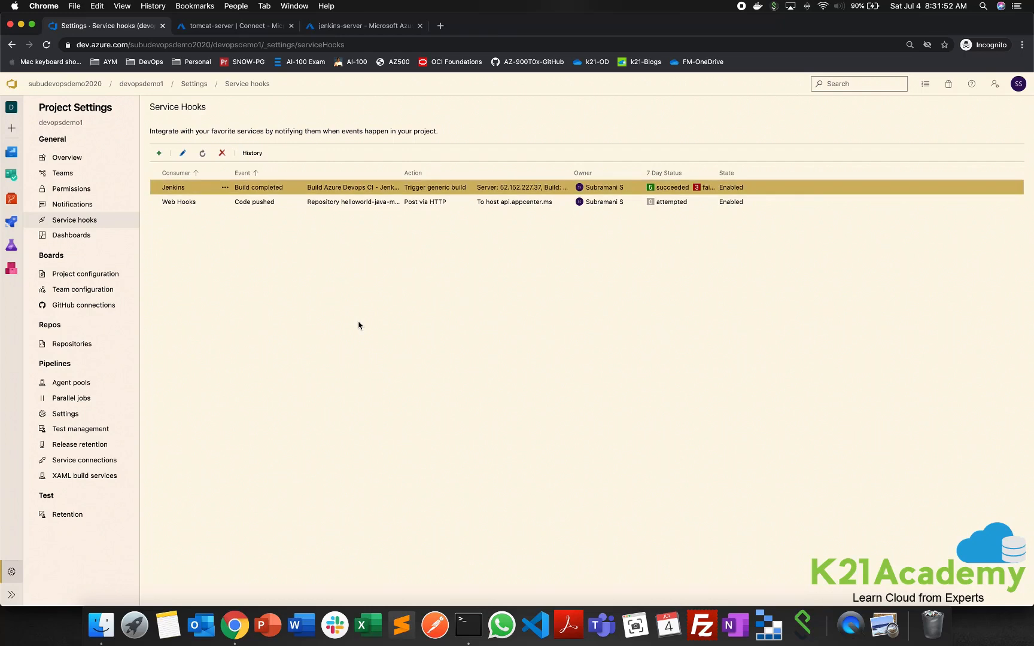